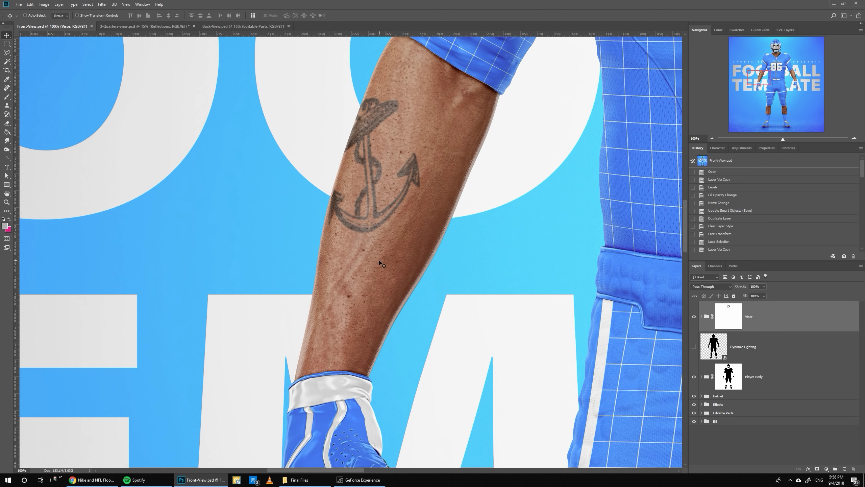
Expand the Player Body group and preview the Dark Skin variant on the player, leaving it hidden again
left_click(702, 377)
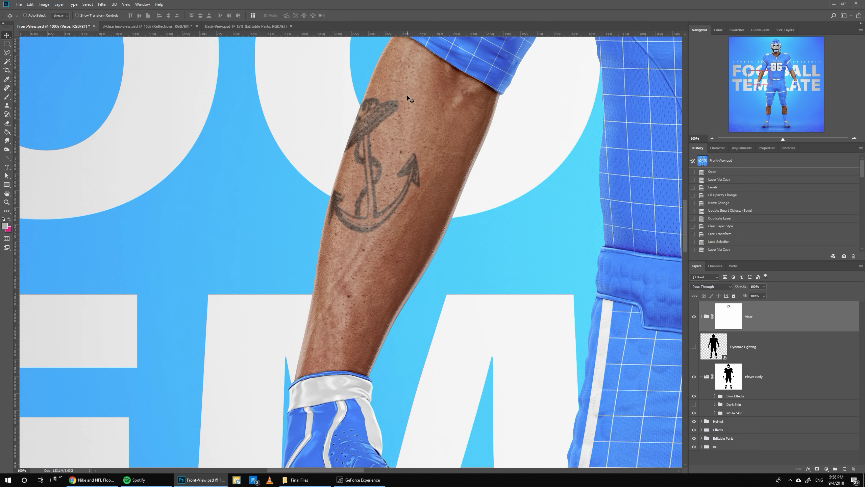
left_click(694, 404)
left_click(693, 404)
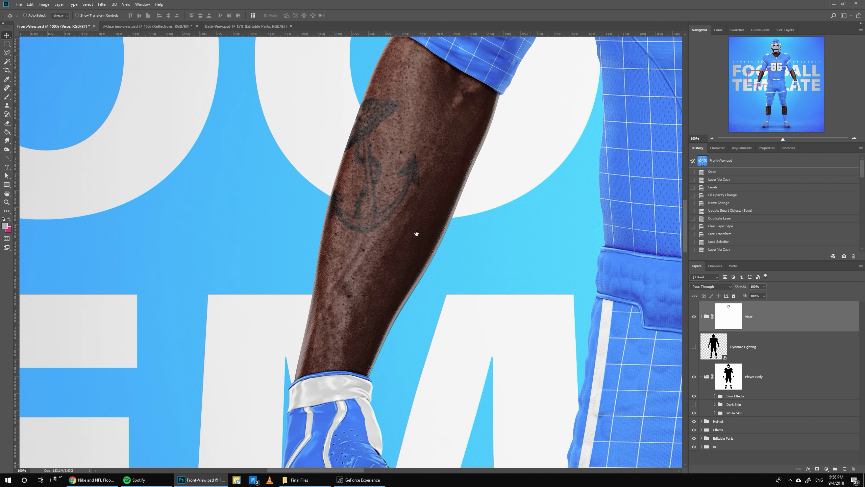
Expand the White Skin group and open the contents of the Left Sleeve Tatoo smart object for editing
left_click(715, 412)
scroll(717, 414, "down", 3)
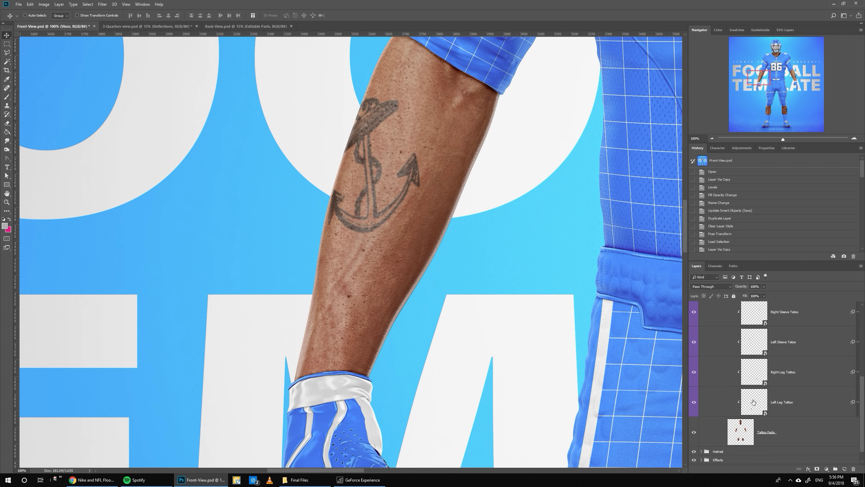
left_click(790, 350)
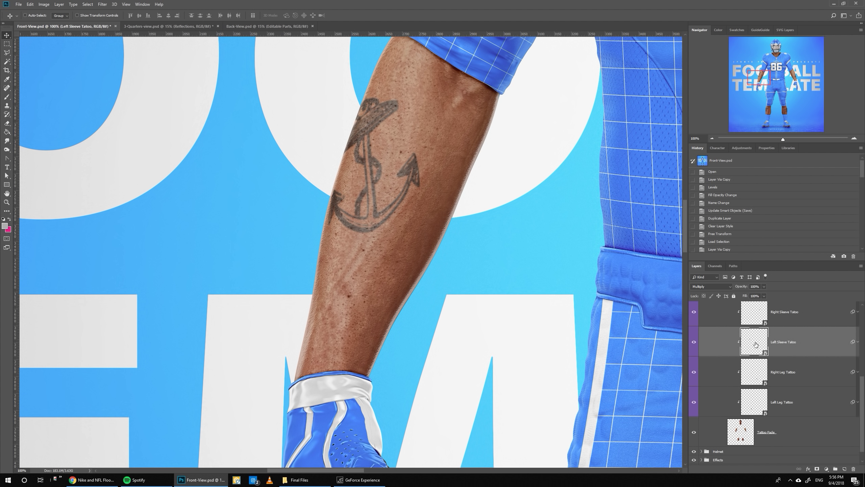
scroll(760, 350, "up", 1)
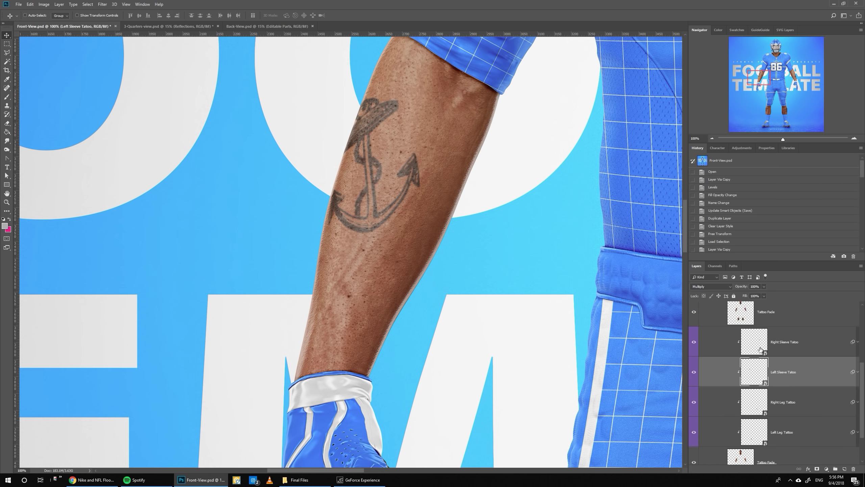
double_click(761, 367)
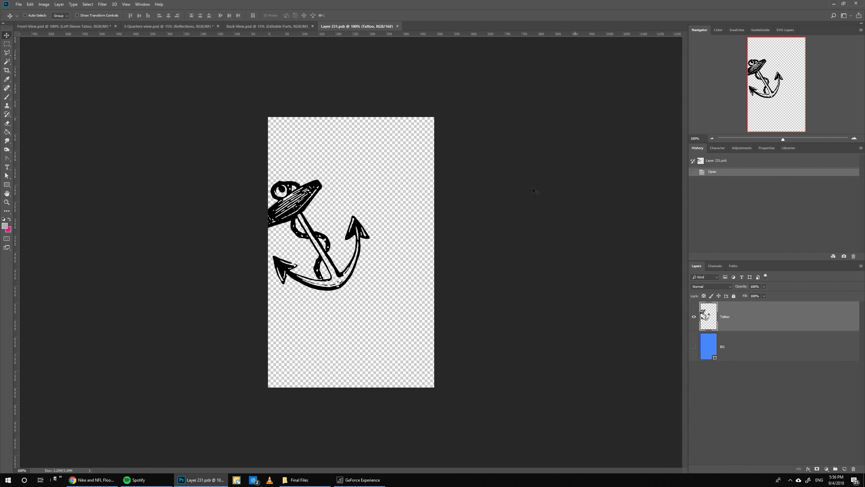
Draw a flower-shaped custom shape about 356 px wide over the anchor artwork
left_click_drag(6, 185, 29, 188)
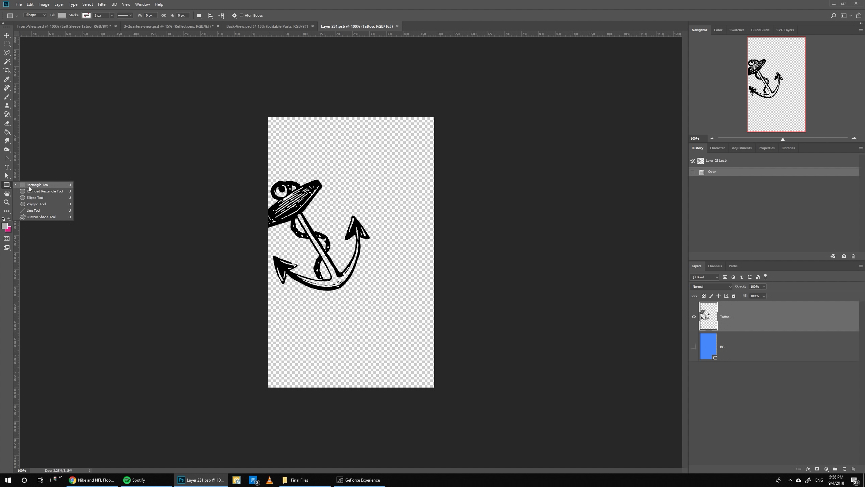
left_click(41, 216)
left_click_drag(246, 165, 366, 325)
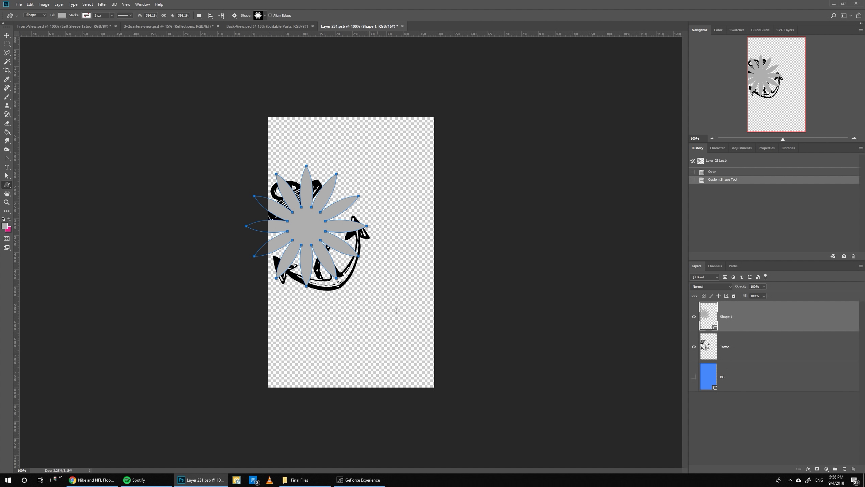
Change the flower shape's fill to the near-black colour 0e0e0d
double_click(714, 316)
left_click(612, 401)
left_click(607, 399)
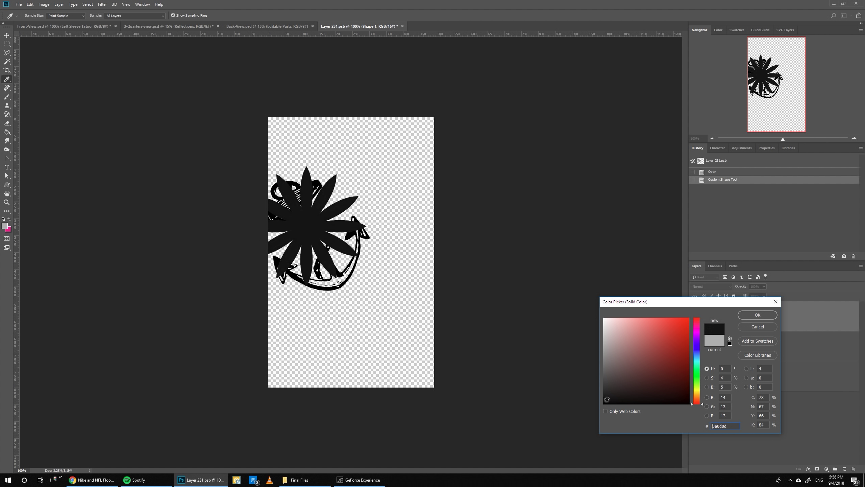
left_click(697, 385)
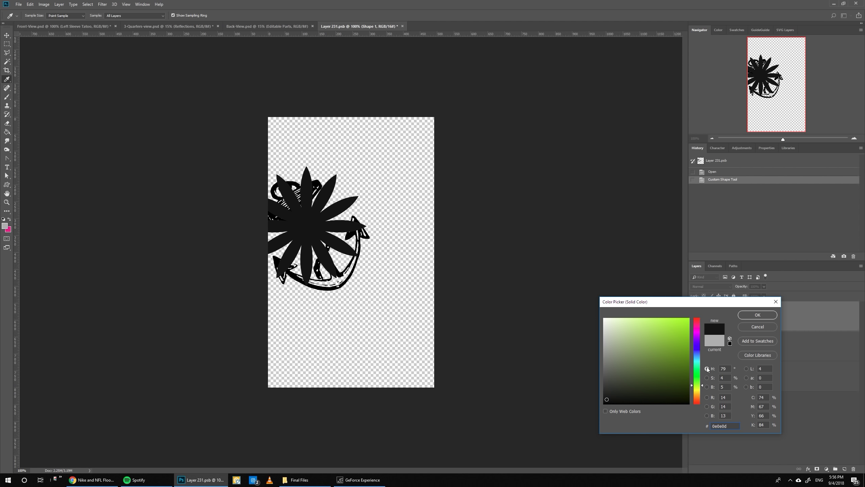
left_click(757, 315)
Hide the original anchor Tattoo layer, then close the tattoo smart object and save its changes
left_click(693, 346)
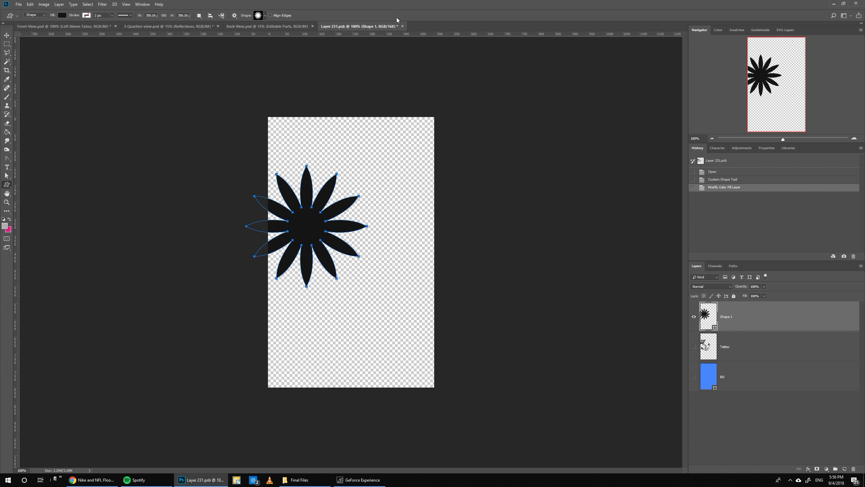
left_click(402, 27)
left_click(401, 173)
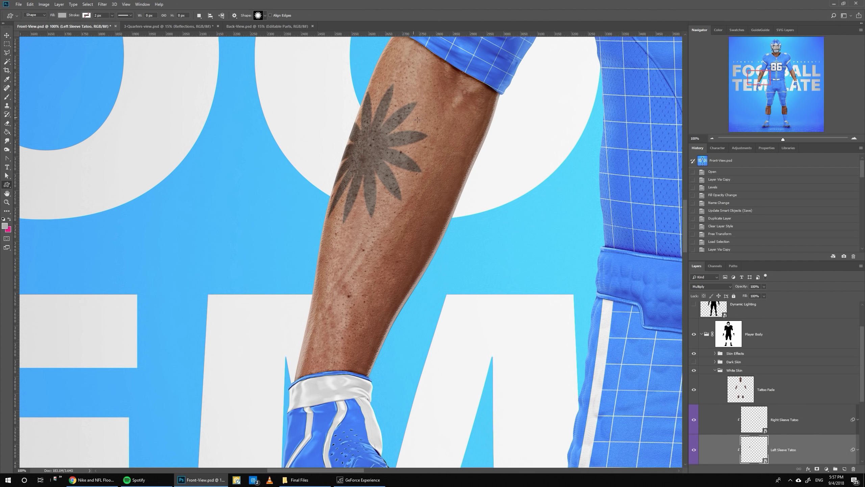
Check the Dark Skin group's visibility, then set the fill of the White Skin group's Tattoo Fade layer to 43%
left_click(694, 362)
left_click(694, 362)
left_click(763, 392)
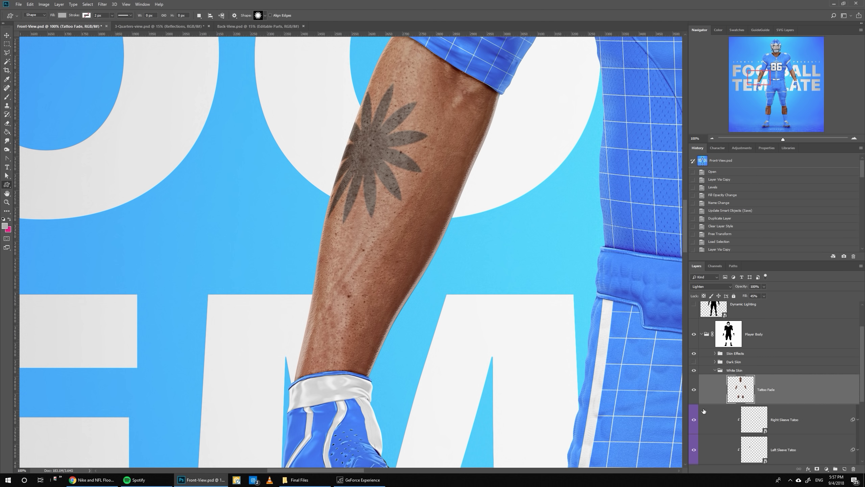
left_click(764, 296)
left_click(754, 303)
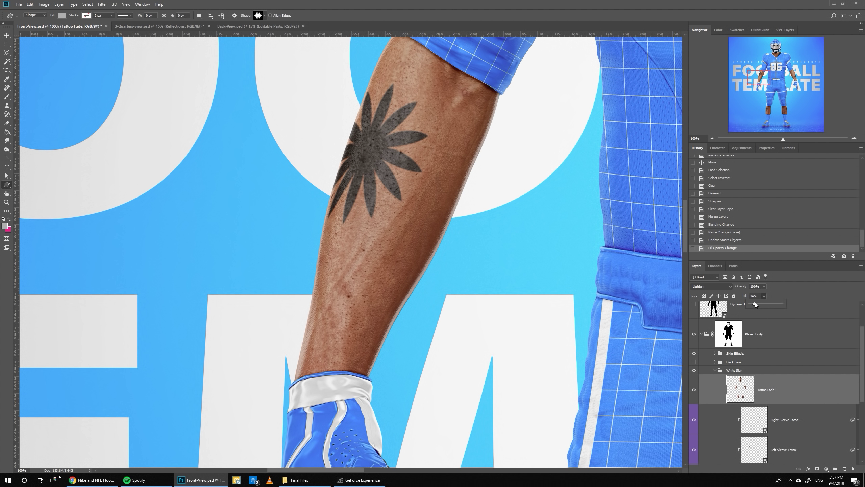
left_click(774, 303)
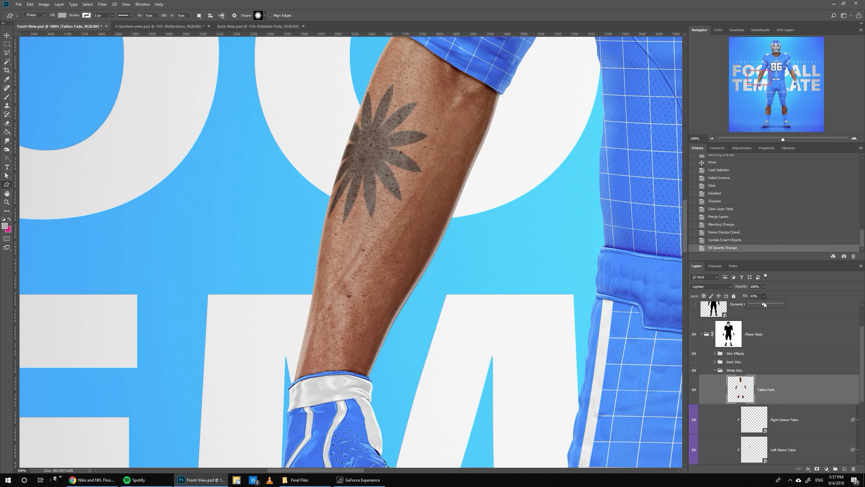
left_click(771, 387)
Collapse the White Skin and Player Body groups and preview the uniform without the player's body, leaving the body shown
key("ctrl+0")
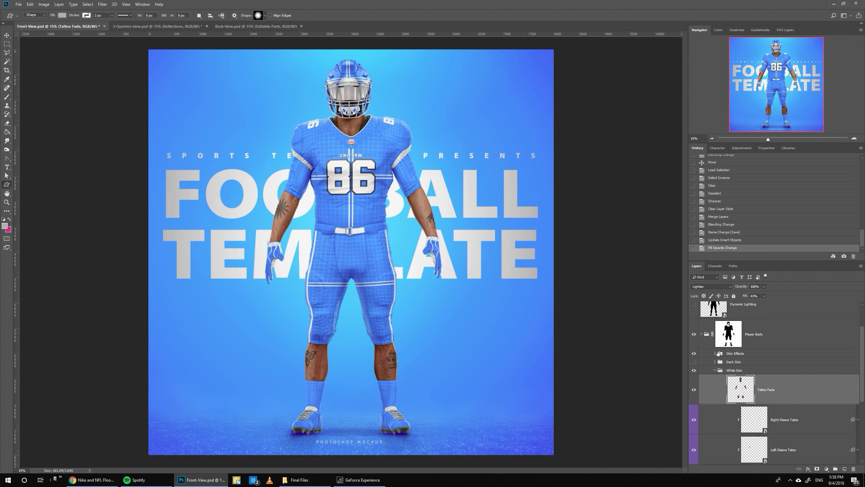
left_click(716, 370)
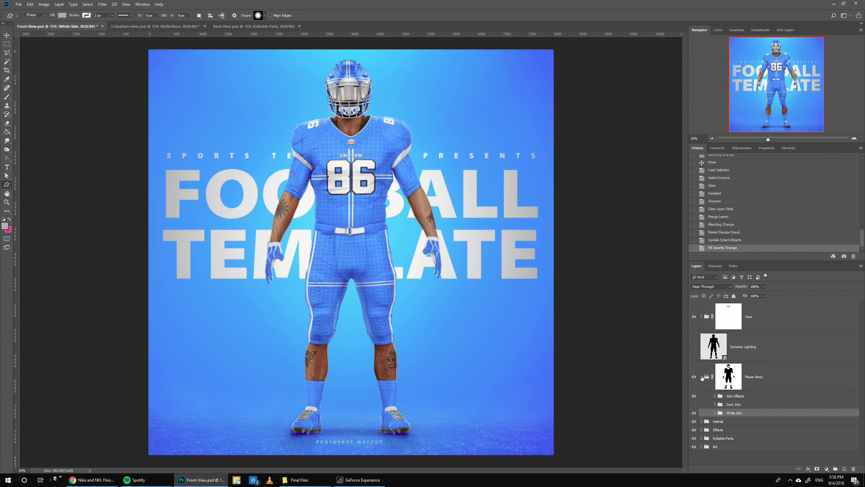
left_click(701, 377)
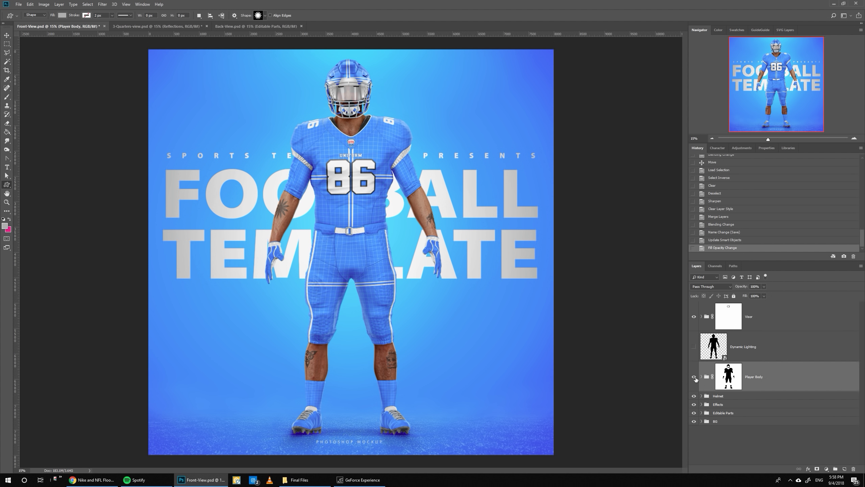
left_click(694, 376)
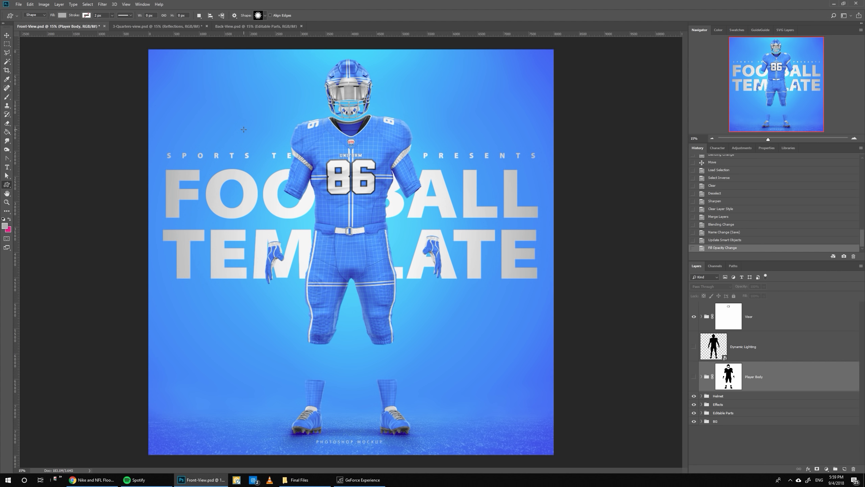
left_click(694, 377)
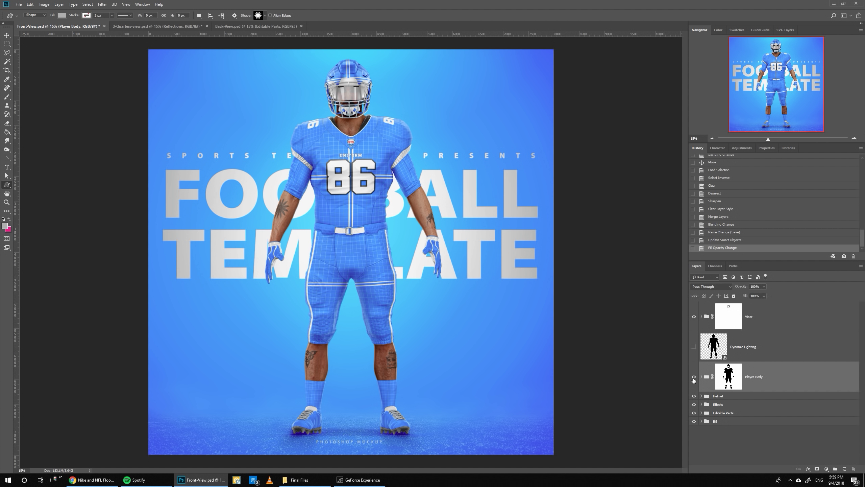
Open the Dynamic Lighting smart object and inspect its normal map with the Hue/Saturation and Channel Mixer adjustments off and on
left_click(717, 347)
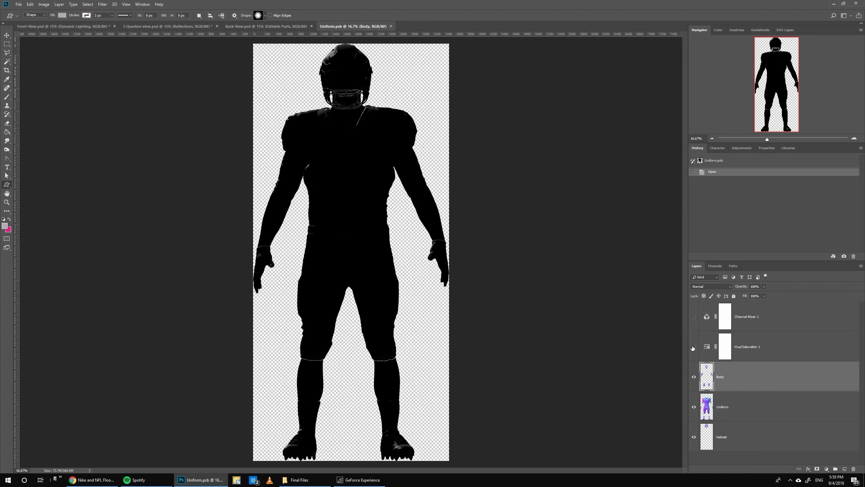
left_click(693, 346)
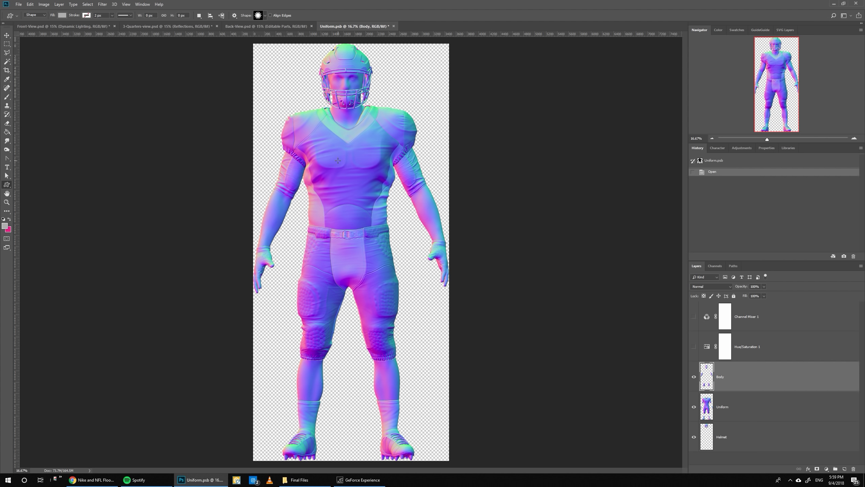
left_click(693, 346)
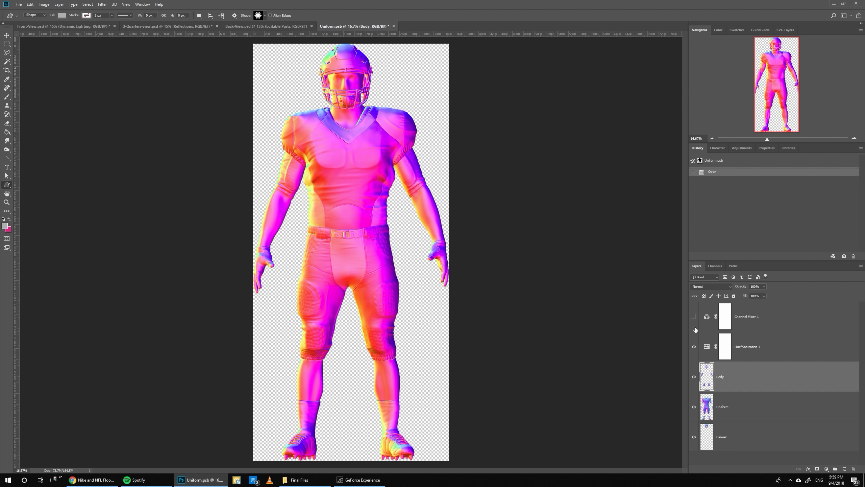
left_click(693, 316)
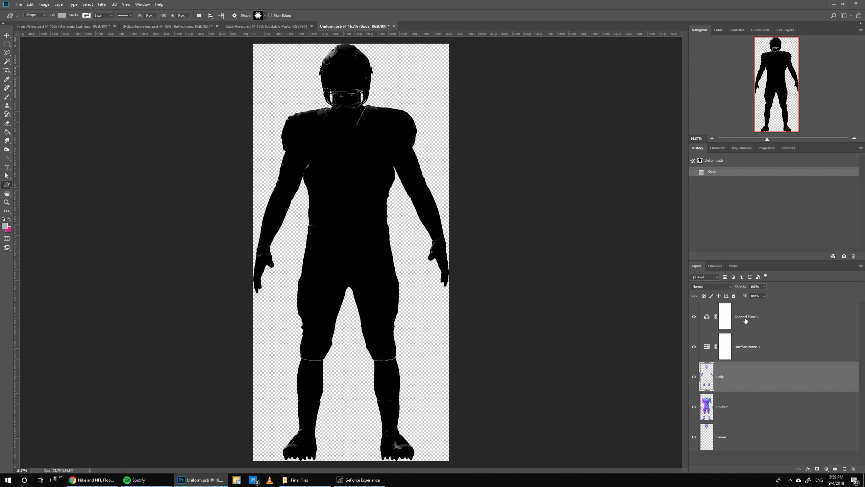
Add a new layer below the Helmet layer and fill it with black as a backdrop
left_click(748, 441)
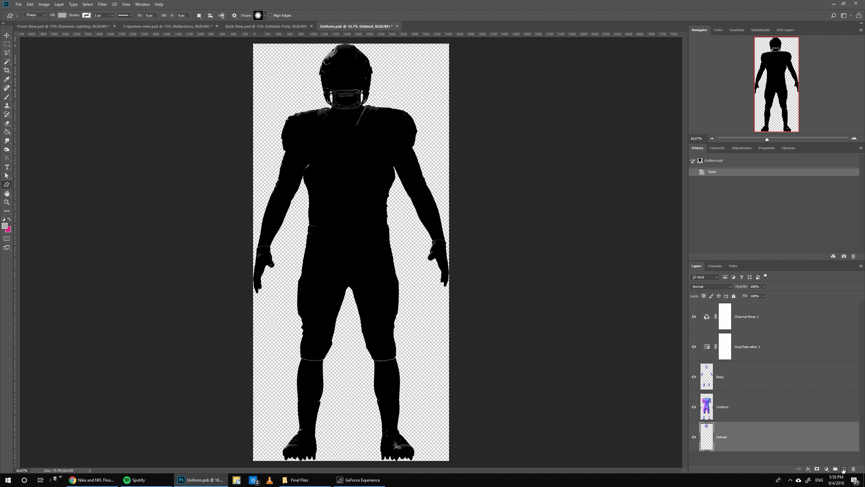
left_click(844, 469)
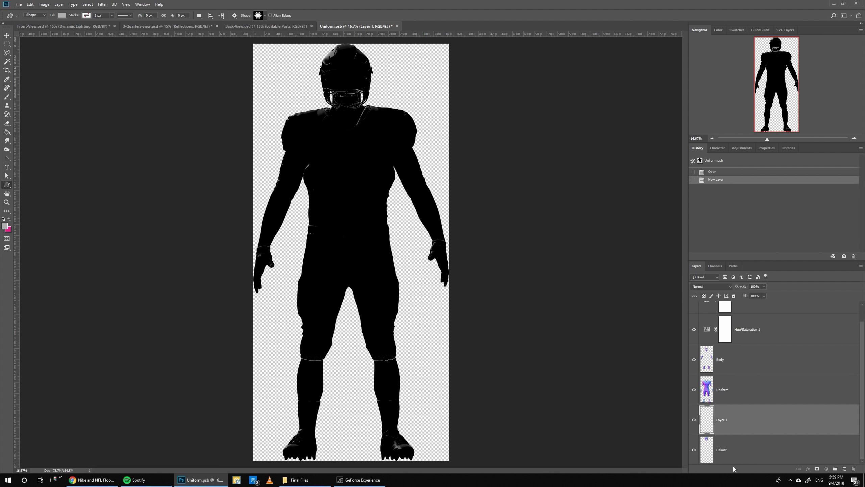
key("ctrl+bracketleft")
key("g")
left_click(360, 166)
key("v")
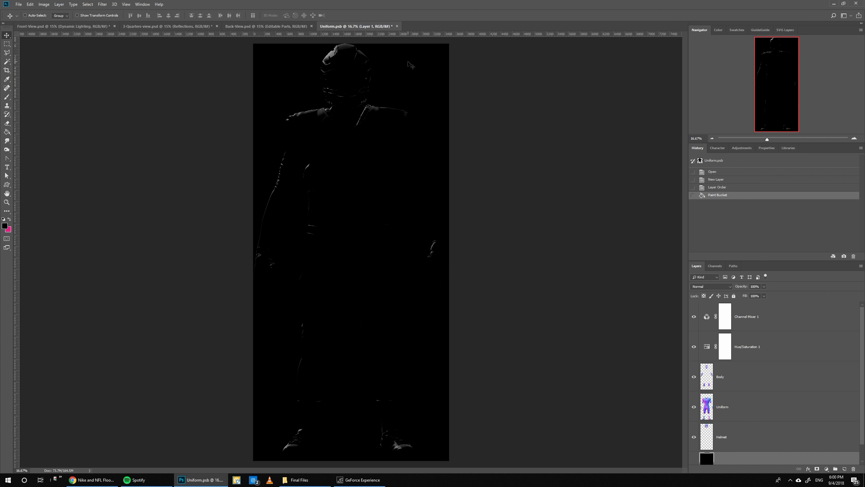
Lower the hue slightly in the Hue/Saturation 1 adjustment to shift the direction of the highlights
left_click(707, 349)
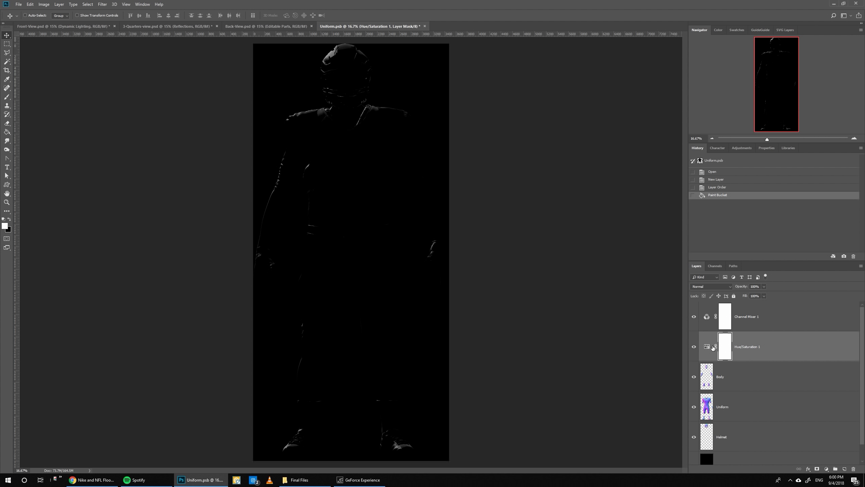
double_click(707, 347)
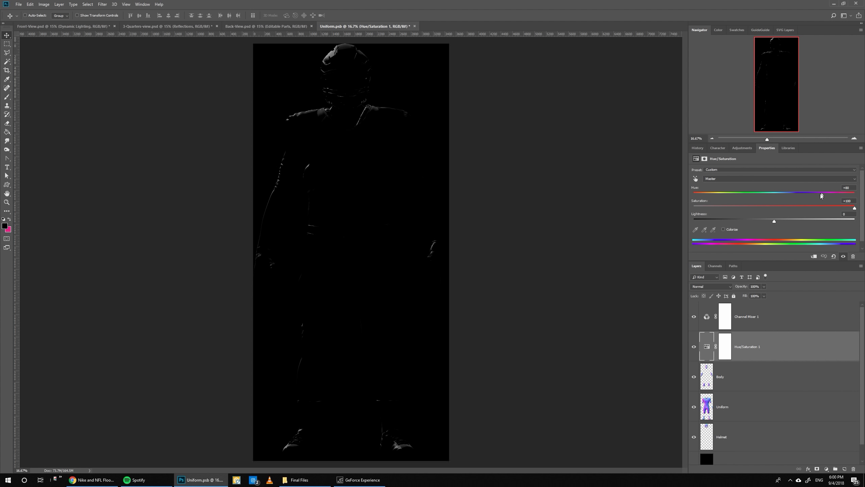
mouse_move(823, 195)
left_mouse_down()
mouse_move(674, 192)
mouse_move(841, 185)
mouse_move(762, 184)
mouse_move(818, 188)
left_mouse_up()
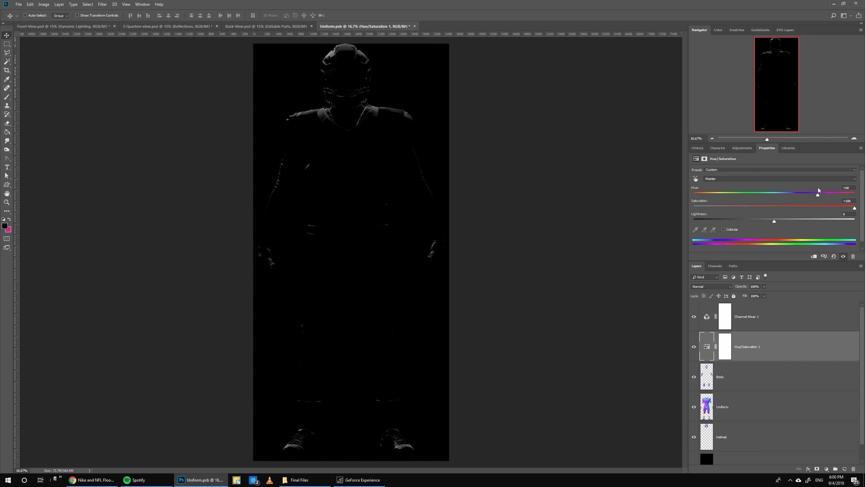
Set the Channel Mixer 1 adjustment to red -109% and green +67%
left_click(721, 321)
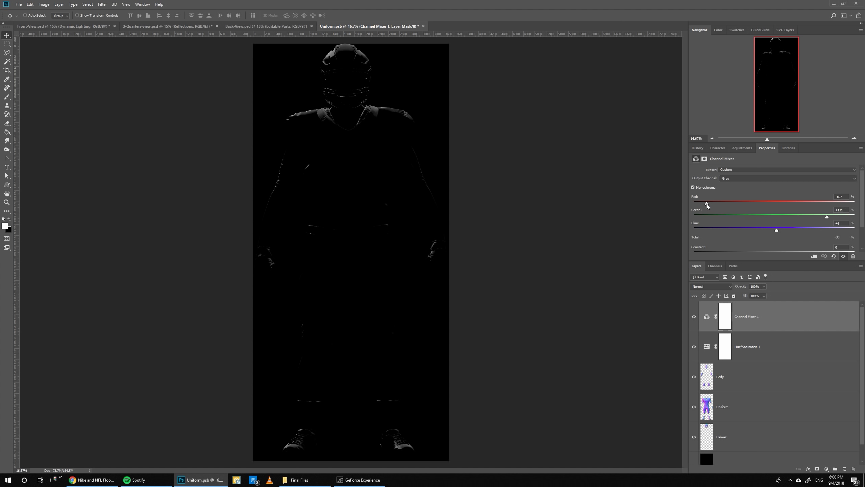
left_click_drag(706, 204, 729, 199)
left_click_drag(827, 214, 801, 214)
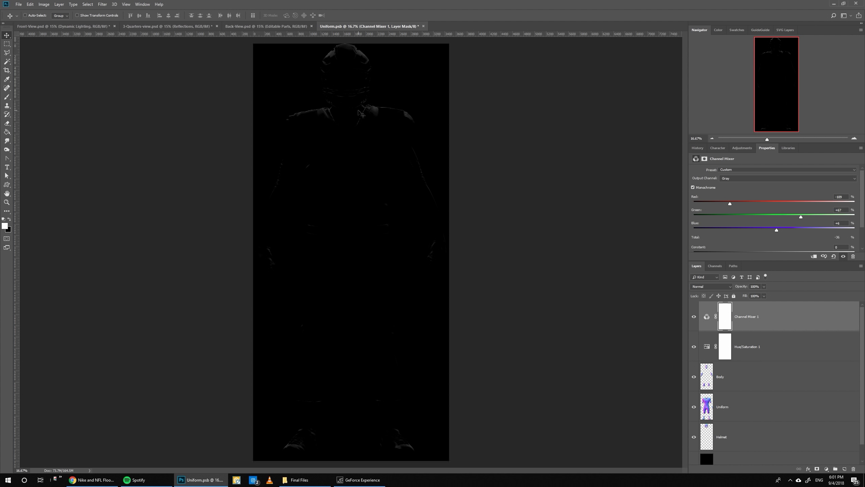
Hide the black backdrop layer, then close Uniform.psb and save its changes
scroll(766, 458, "down", 1)
left_click(719, 451)
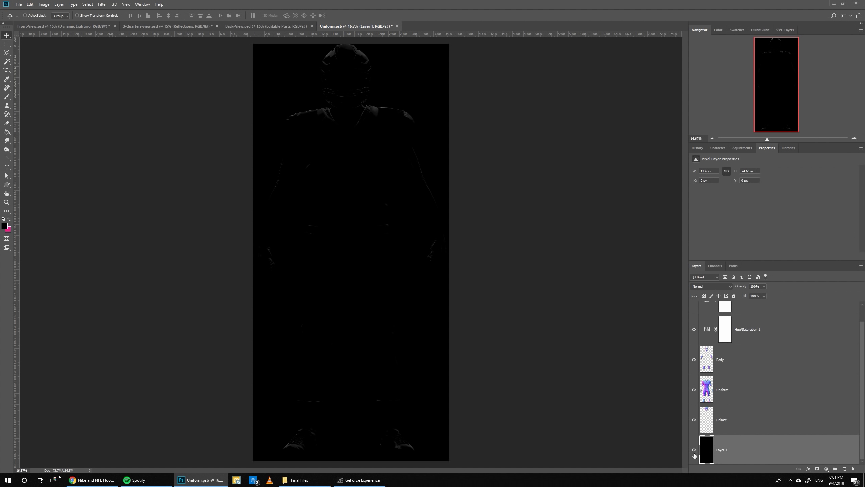
left_click(692, 450)
left_click(396, 26)
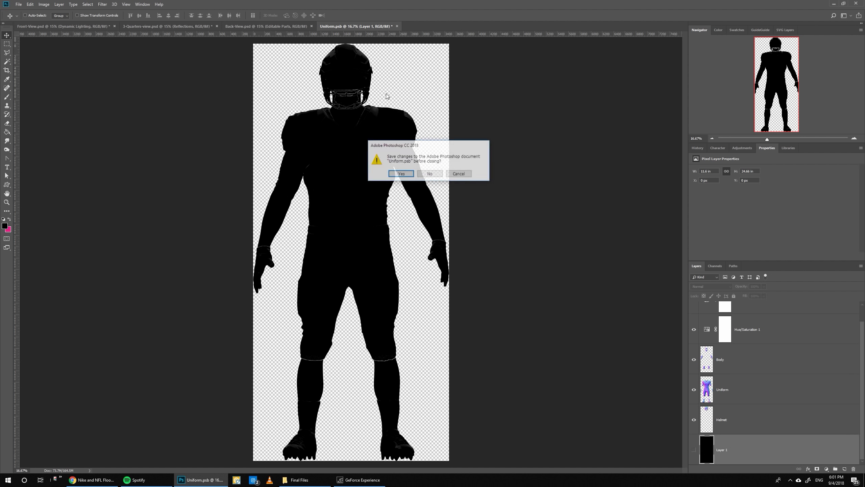
left_click(400, 174)
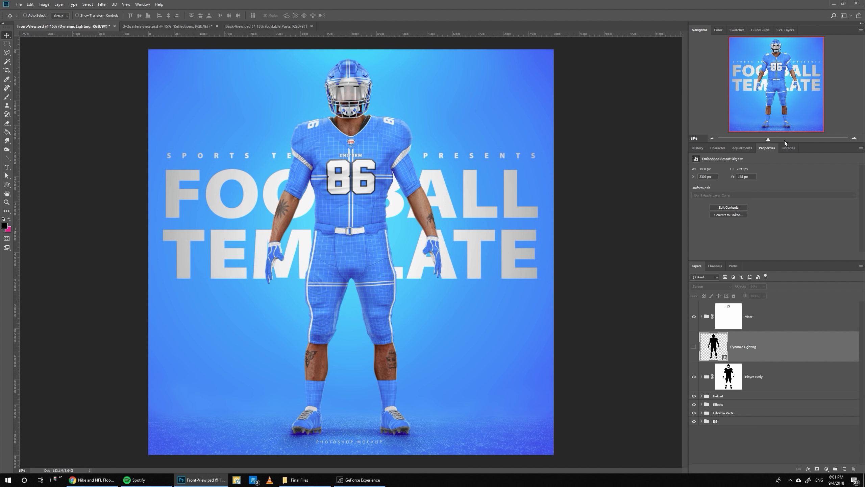
Compare the uniform with the Dynamic Lighting layer hidden and shown, both up close at the shoulder and on the whole figure
left_click(784, 137)
left_click(773, 45)
left_click_drag(773, 45, 767, 53)
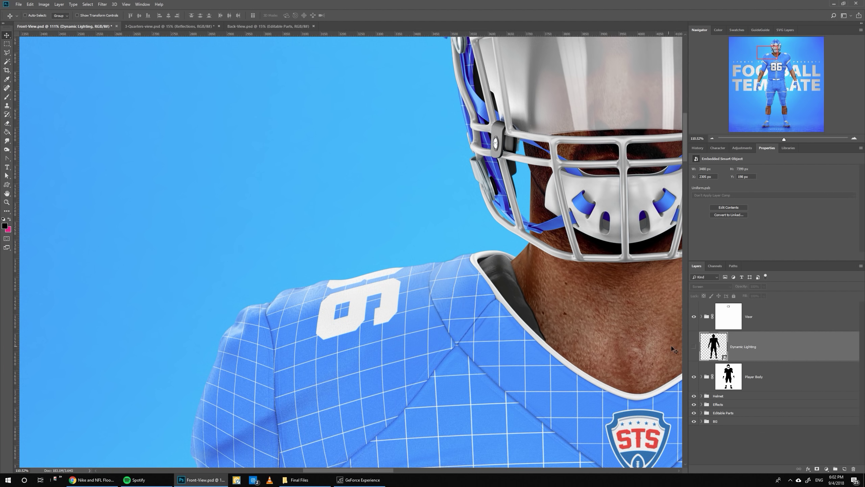
left_click(694, 346)
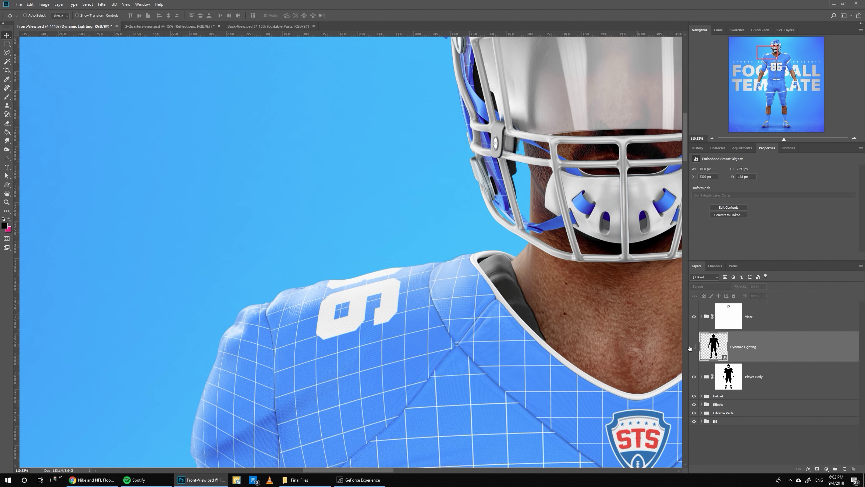
left_click_drag(784, 139, 777, 138)
key("ctrl+0")
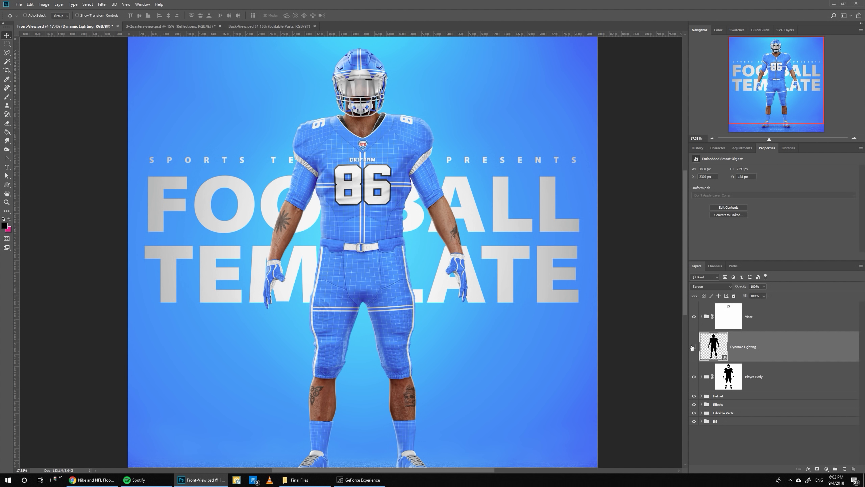
left_click(693, 347)
left_click(693, 347)
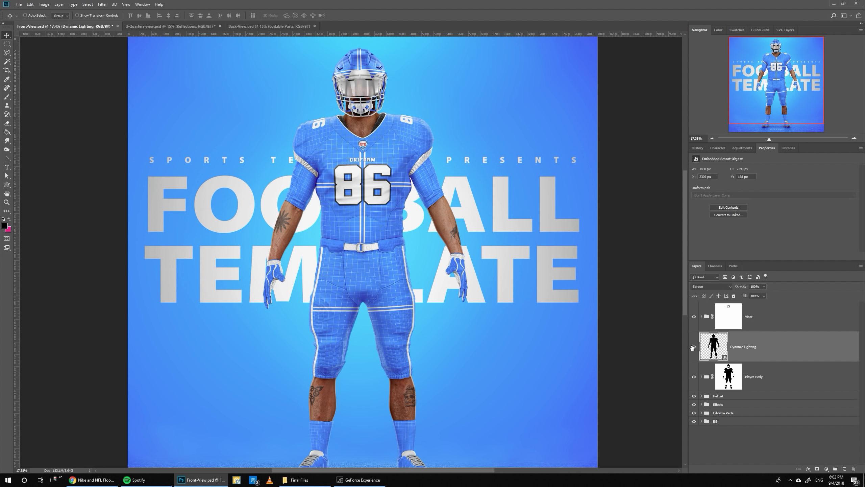
left_click(693, 347)
left_click(694, 347)
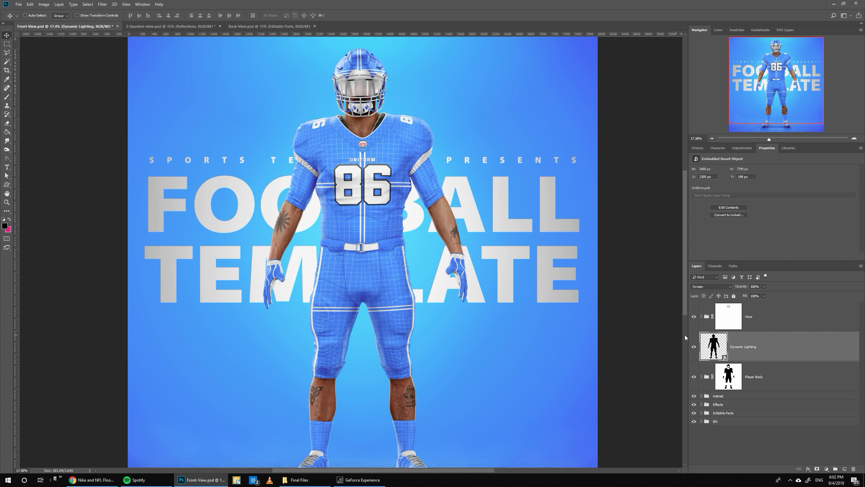
Duplicate the Dynamic Lighting layer as an independent smart object via copy and open the copy's contents
right_click(763, 349)
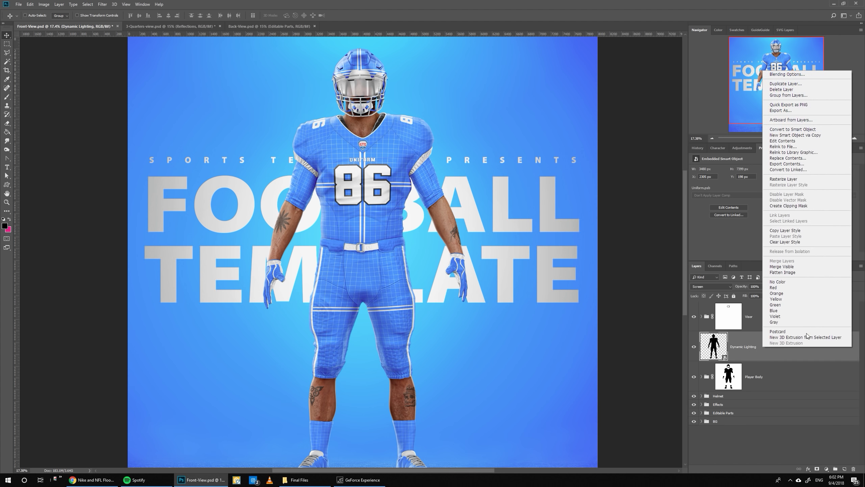
left_click(814, 135)
double_click(713, 346)
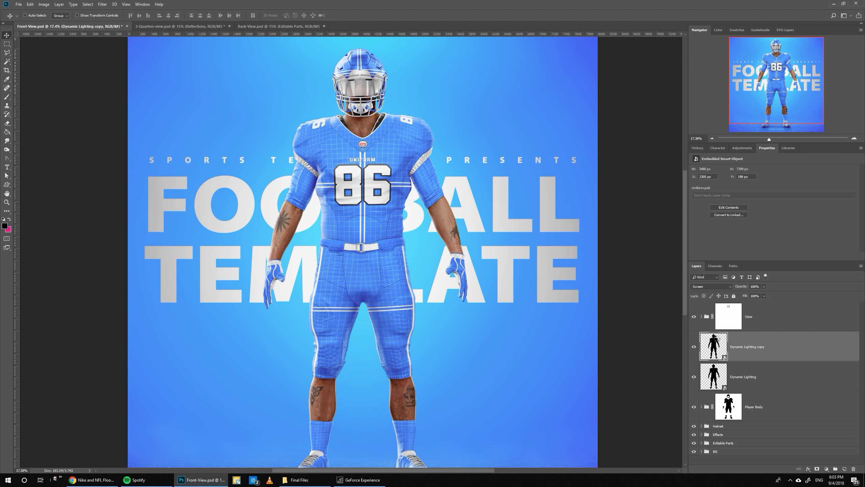
Set the copy's Channel Mixer 1 to red -200% and blue +37%, then close Uniform1.psb and save its changes
left_click(745, 316)
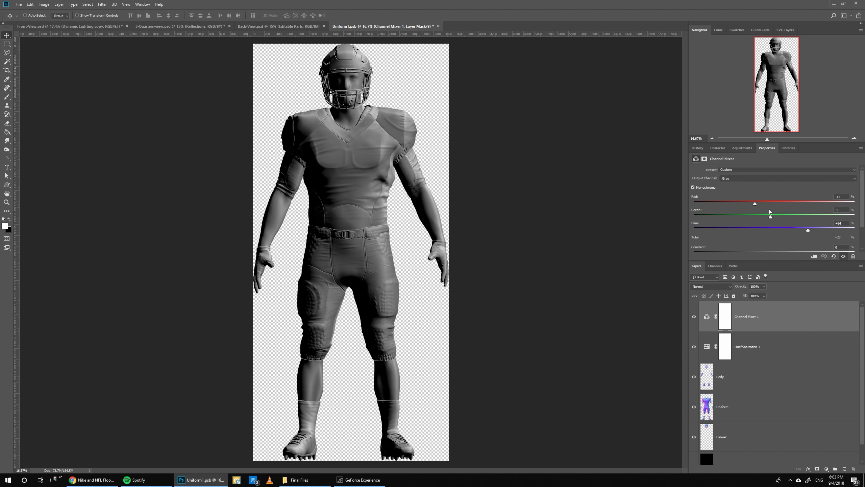
left_click_drag(755, 203, 687, 206)
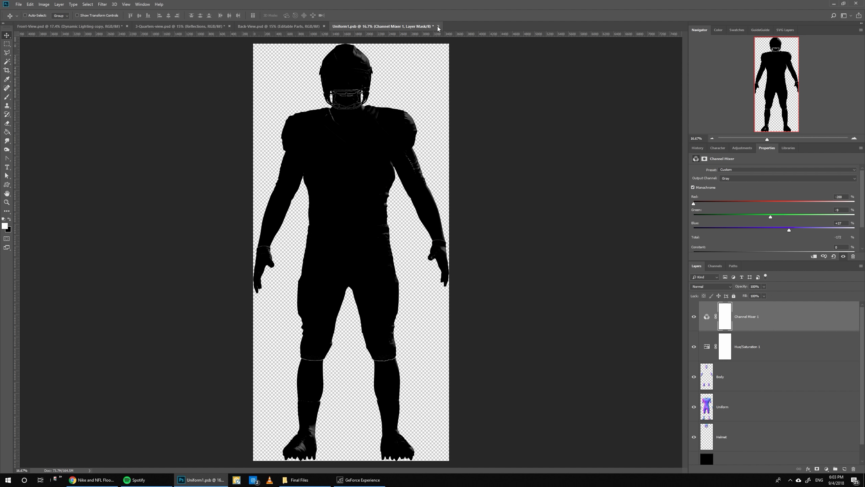
key("ctrl+w")
key("Return")
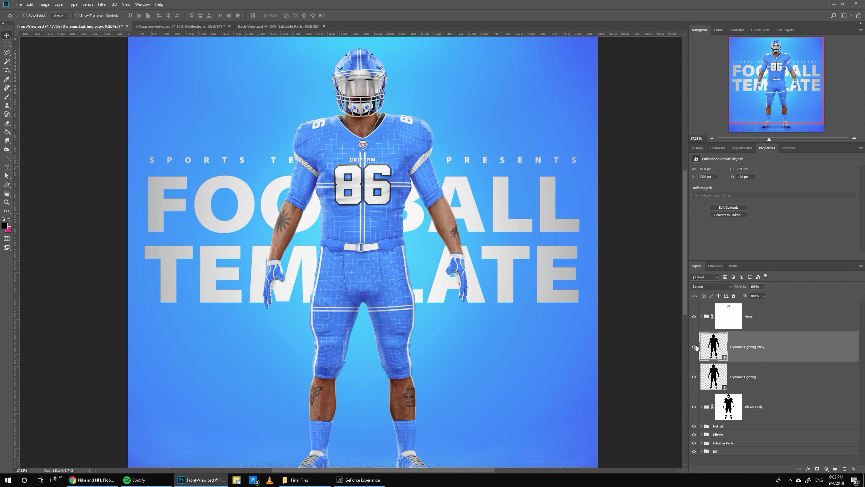
Delete the Dynamic Lighting copy and hide the original Dynamic Lighting layer
left_click(693, 377)
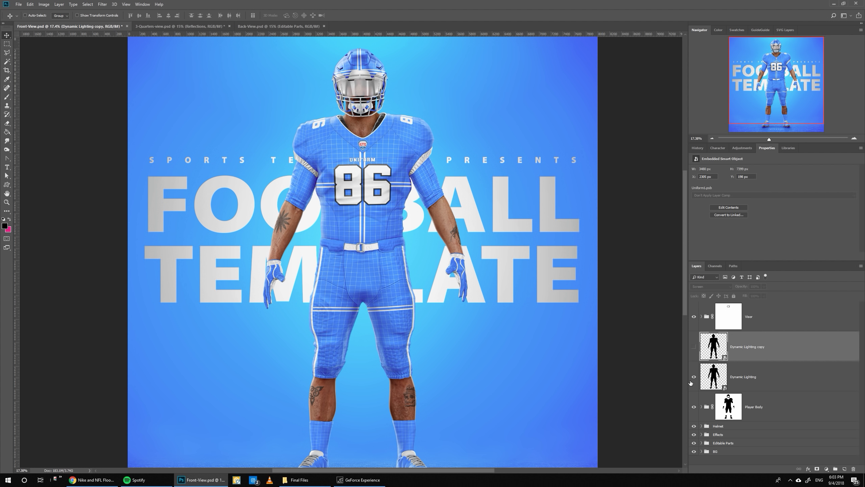
key("Delete")
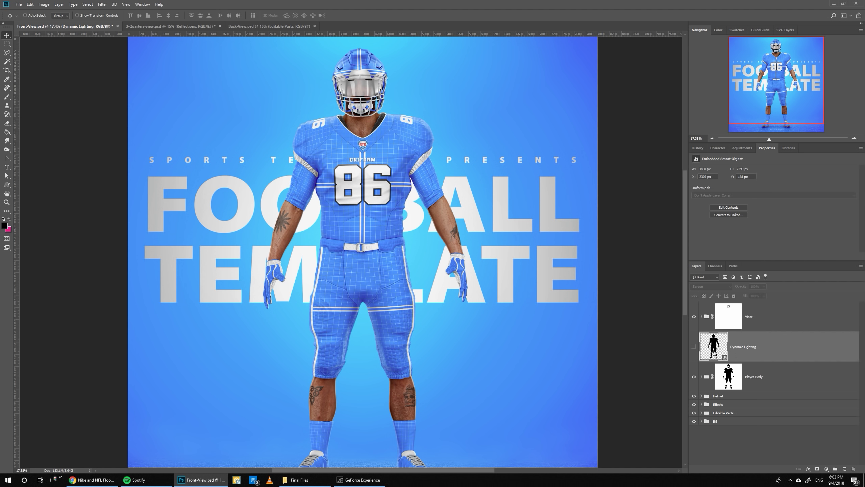
Switch to Chrome to examine the Nike color rush uniforms and the LA Rams kit photo, then return to Photoshop
left_click(92, 479)
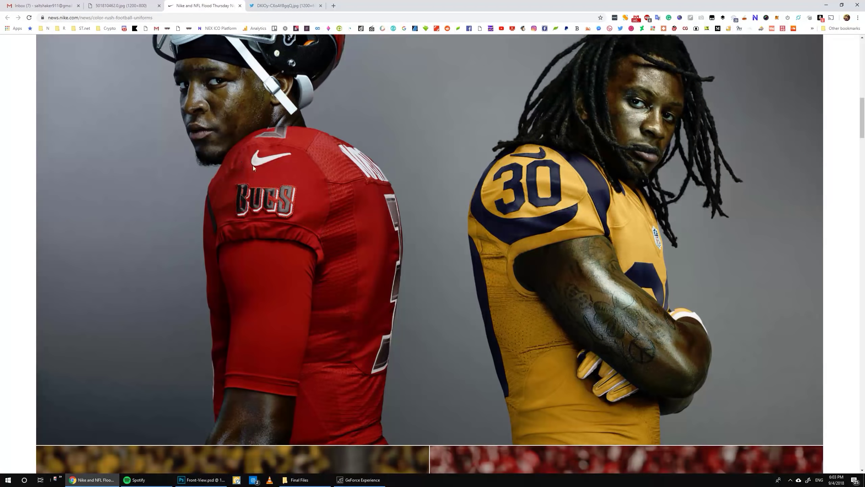
left_click(285, 6)
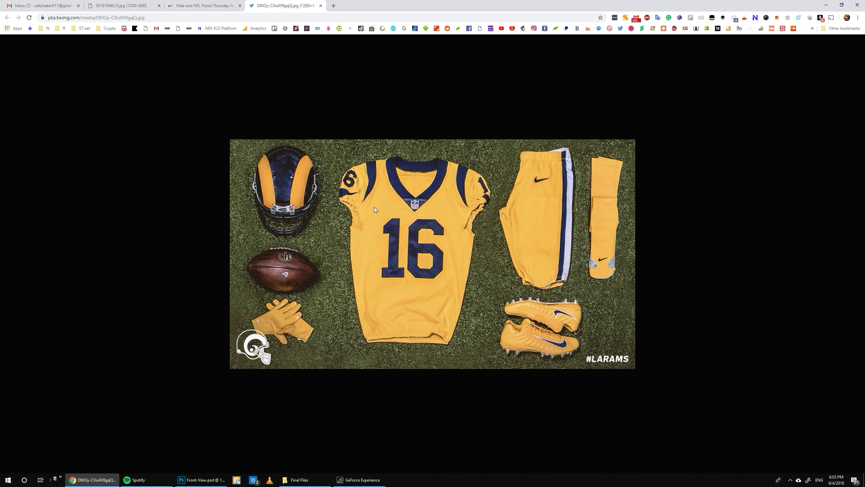
left_click(187, 478)
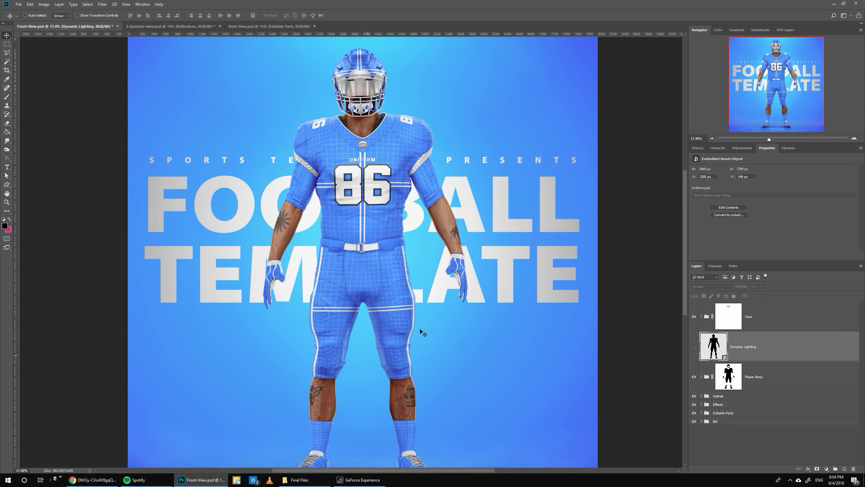
Show the Rams library with its colors and graphics, and set the document zoom to 15%
left_click(787, 149)
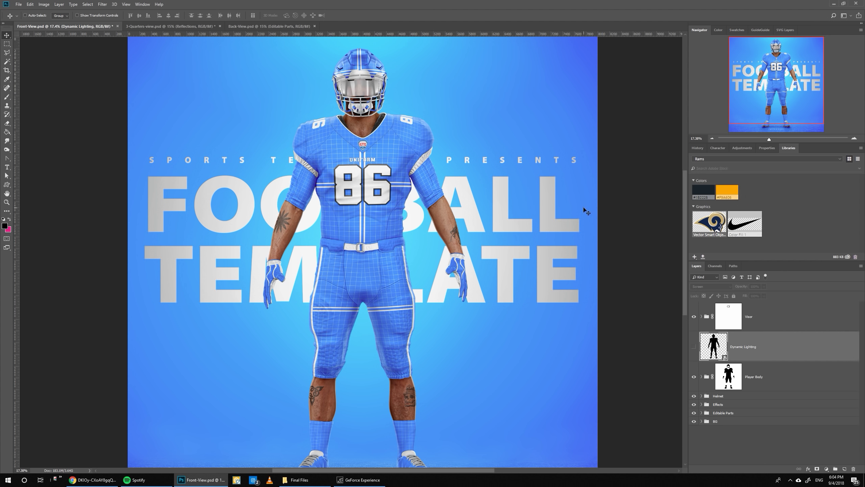
left_click(700, 138)
type("15")
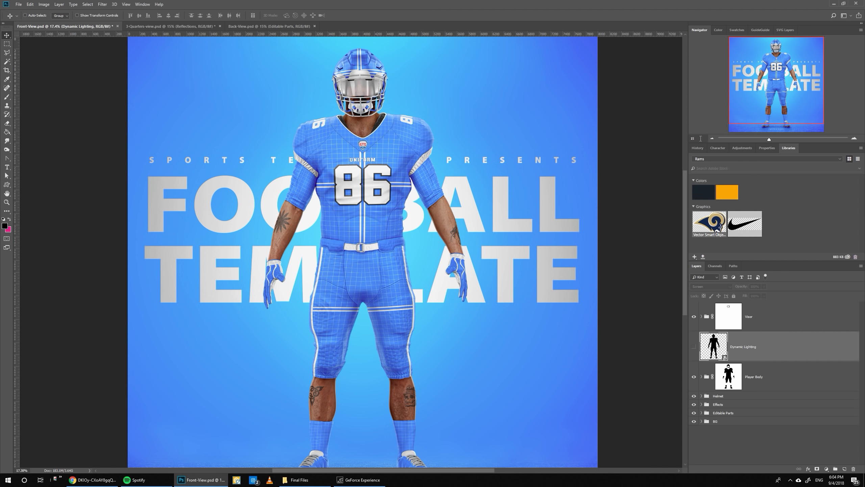
key("Return")
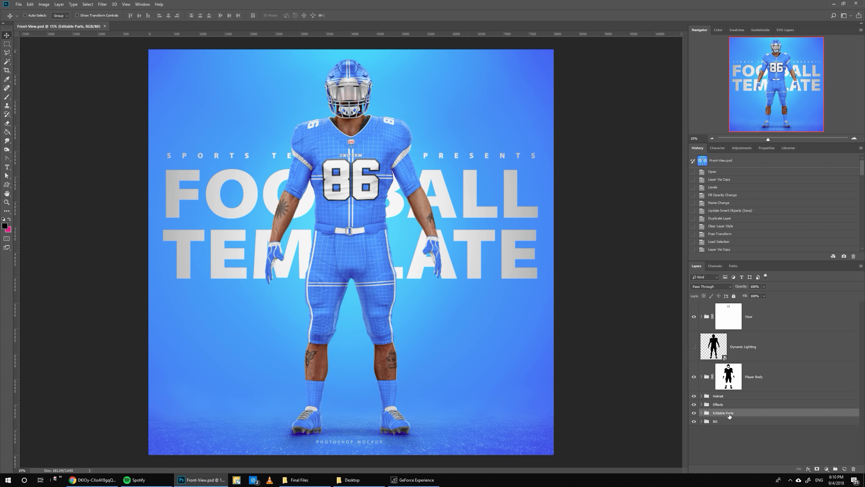
Expand the Editable Parts group and its Shirt group, and hide the Base Shirt Wrap layer
left_click(701, 412)
left_click(710, 422)
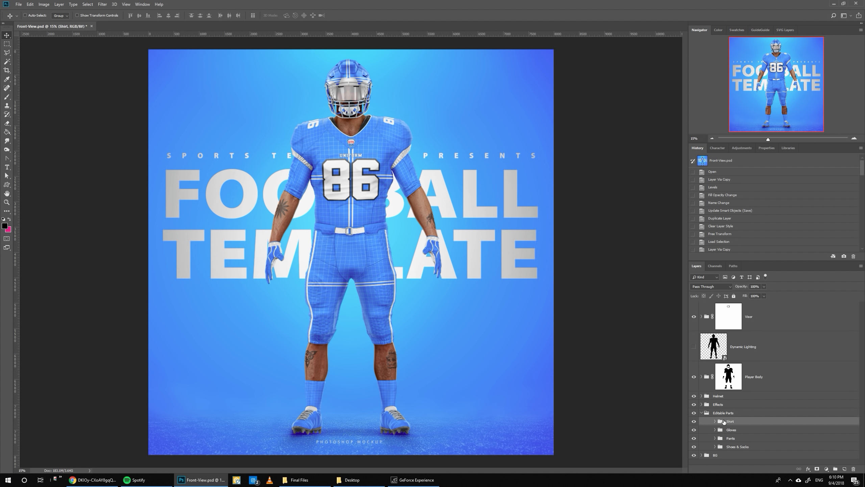
left_click(715, 421)
scroll(717, 422, "down", 5)
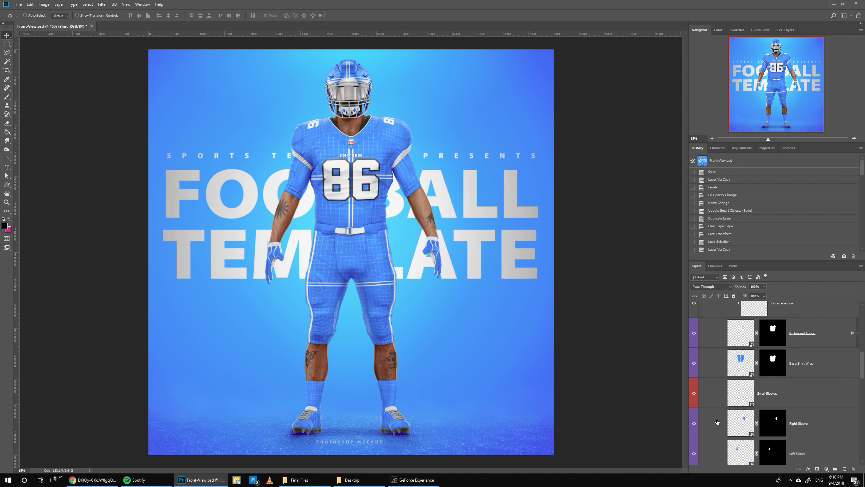
left_click(700, 368)
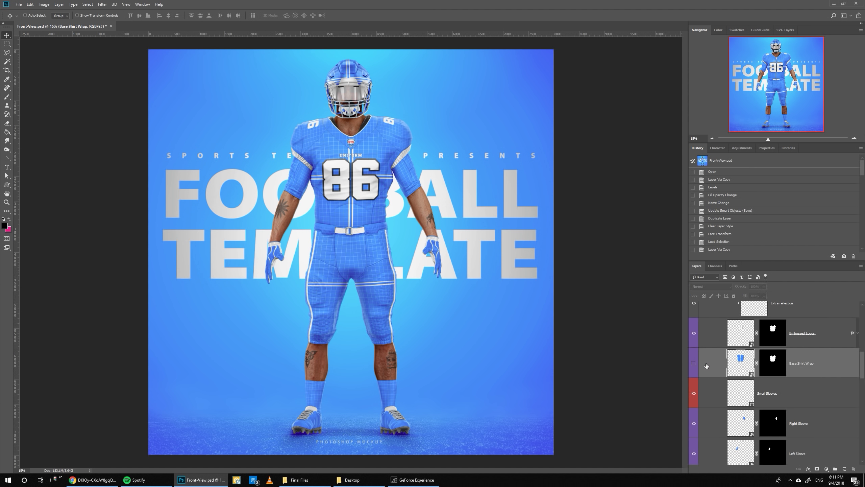
left_click(692, 364)
Open the Embossed Logos smart object and hide the number's Shape 1 outline inside the Number Sample group
left_click(797, 336)
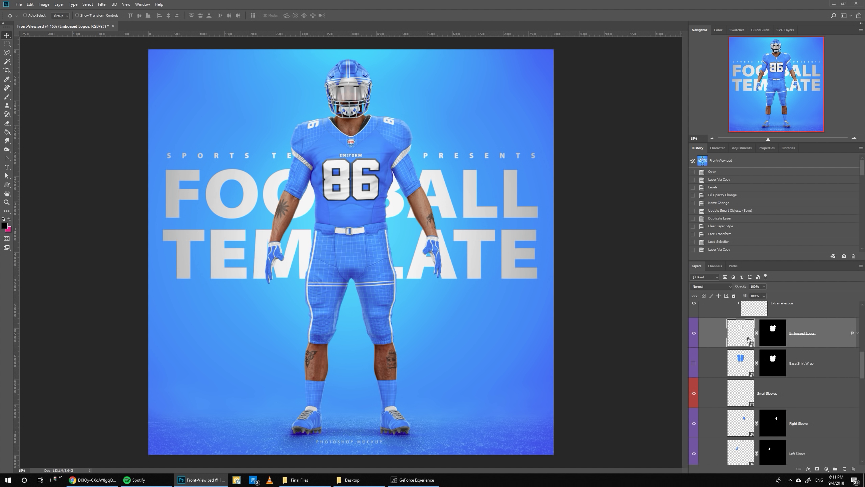
double_click(735, 337)
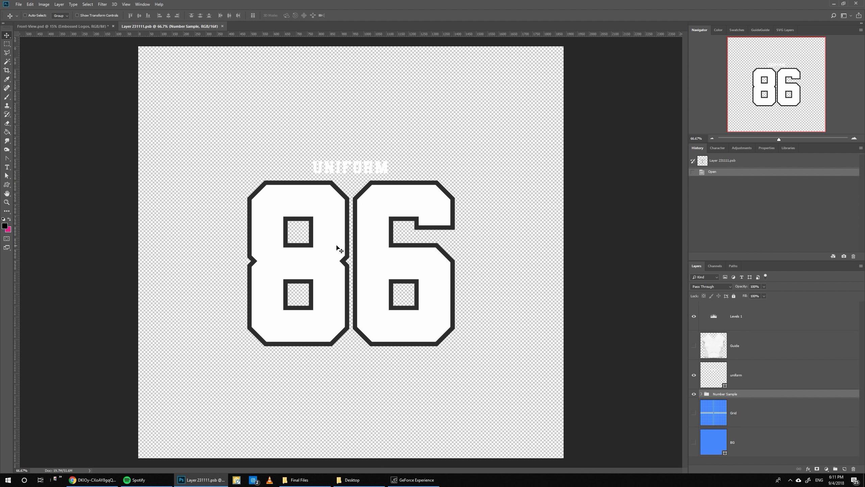
left_click(701, 395)
scroll(702, 402, "down", 1)
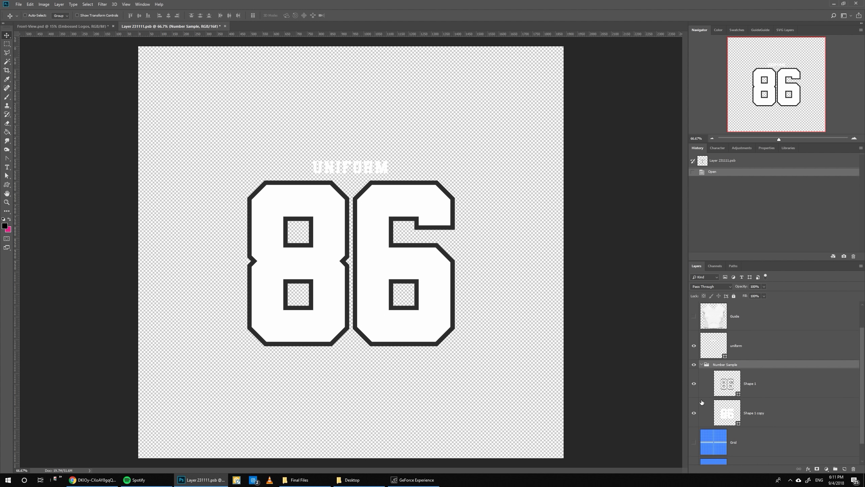
left_click(695, 383)
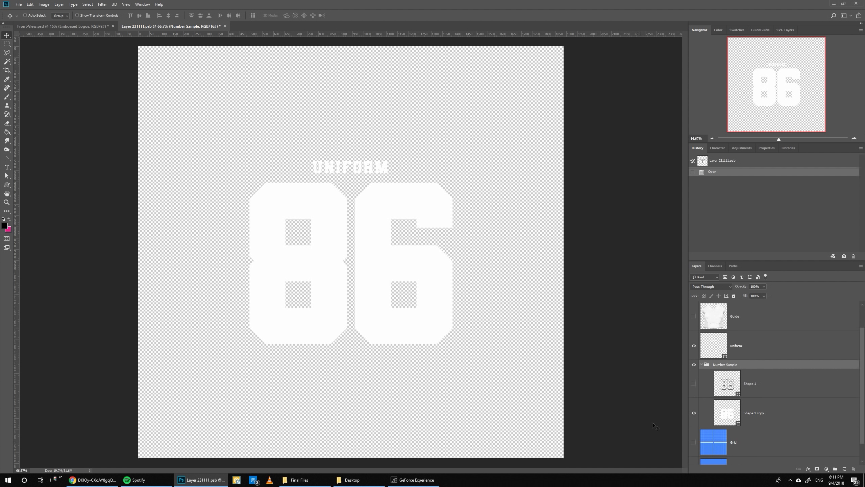
Recolor the number 86 fill shape, Shape 1 copy, with the dark navy from the Rams library
left_click(728, 418)
left_click(784, 148)
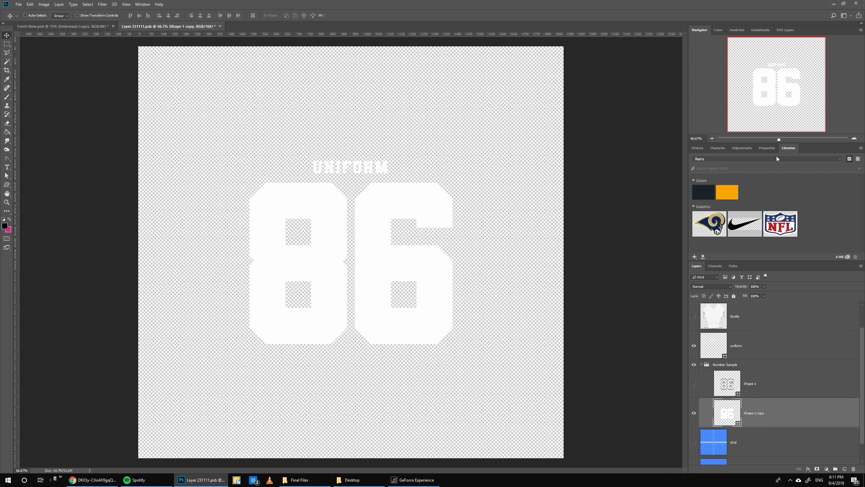
left_click(703, 192)
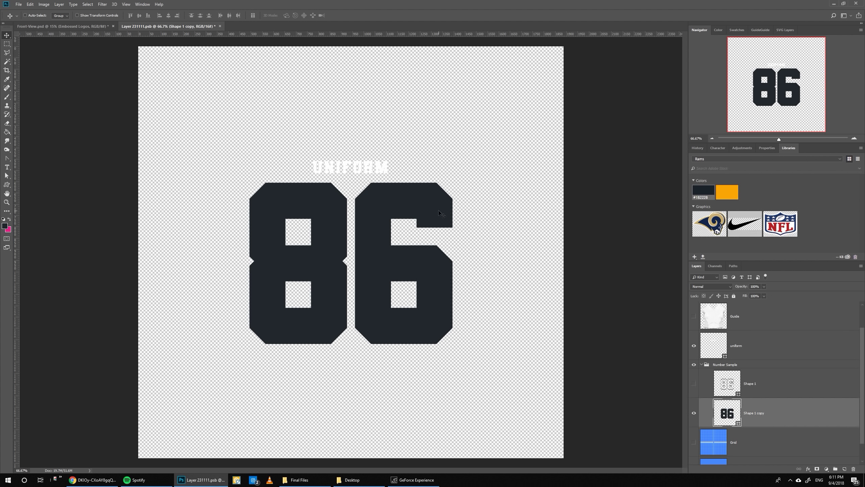
Hide the uniform text layer above the number, then close Layer 231111.psb and save its changes
left_click(725, 345)
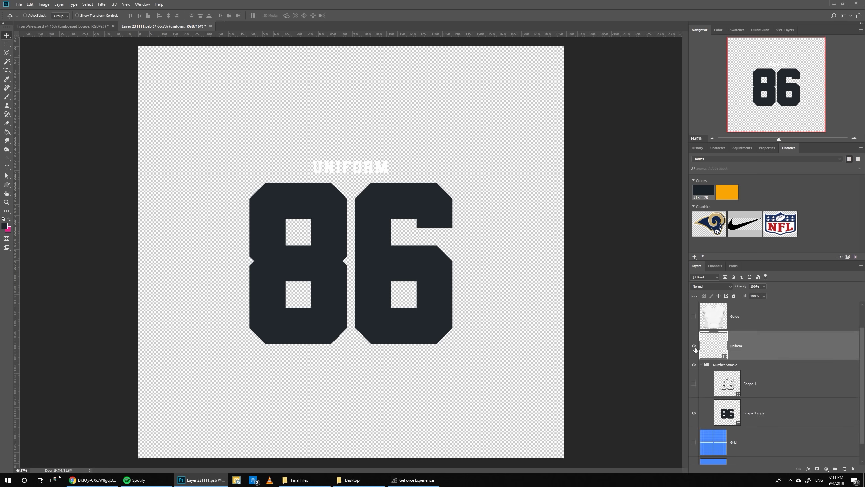
left_click(694, 345)
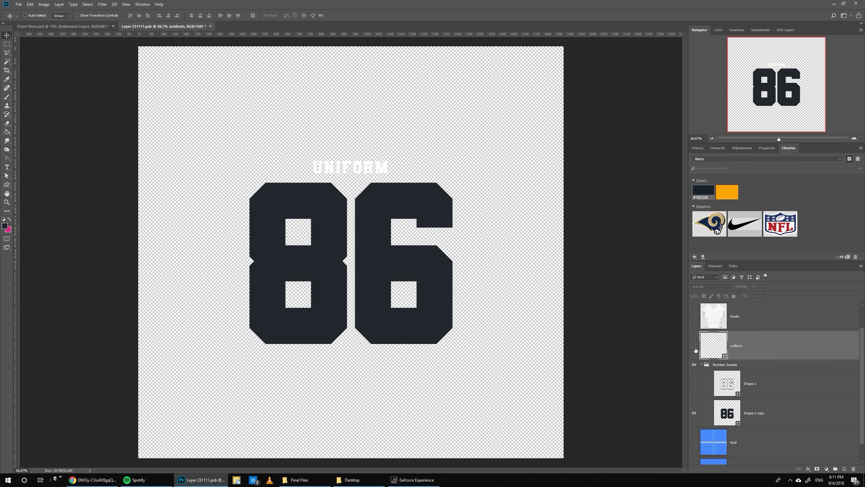
left_click(208, 27)
left_click(395, 174)
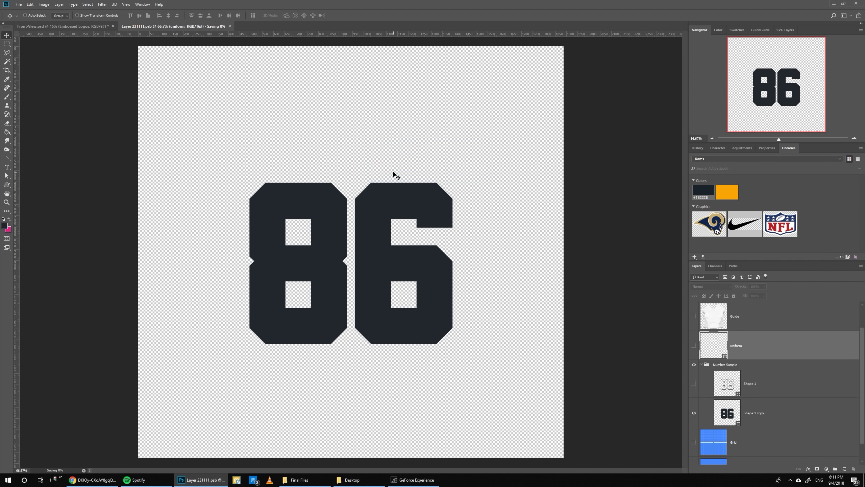
Open the Base Shirt Wrap smart object and hide its Grid layer
left_click(780, 62)
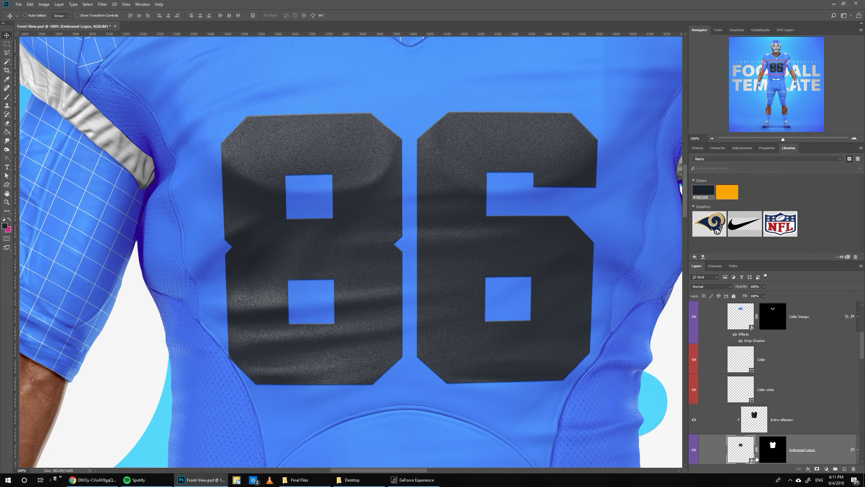
scroll(756, 458, "down", 3)
double_click(728, 391)
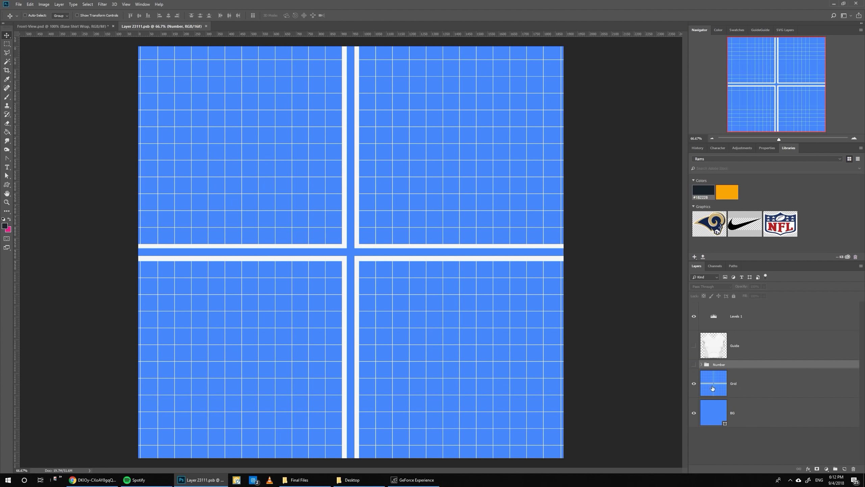
left_click(693, 385)
Recolor the BG layer with the orange from the Rams library, then close Layer 23111.psb and save its changes
left_click(719, 409)
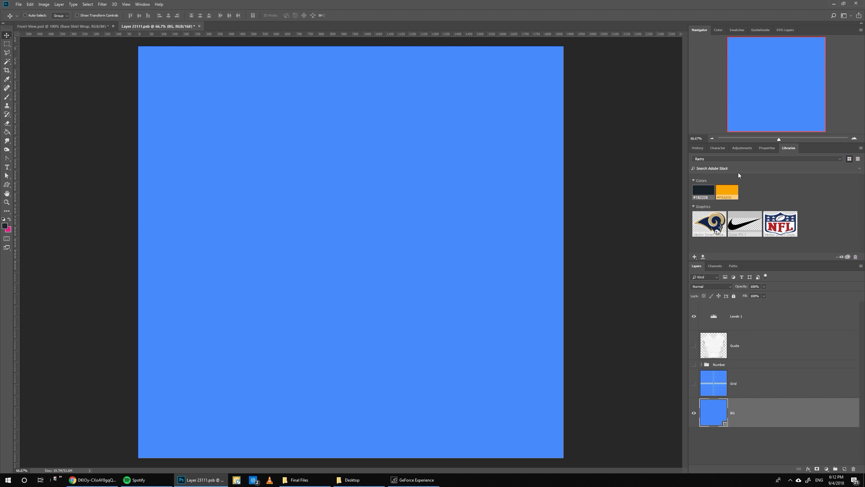
left_click(732, 190)
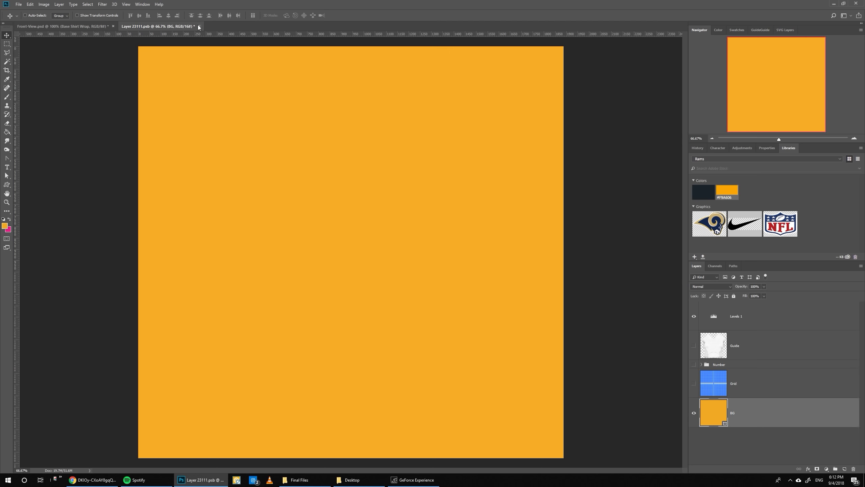
left_click(199, 27)
key("Return")
left_click_drag(774, 75, 774, 59)
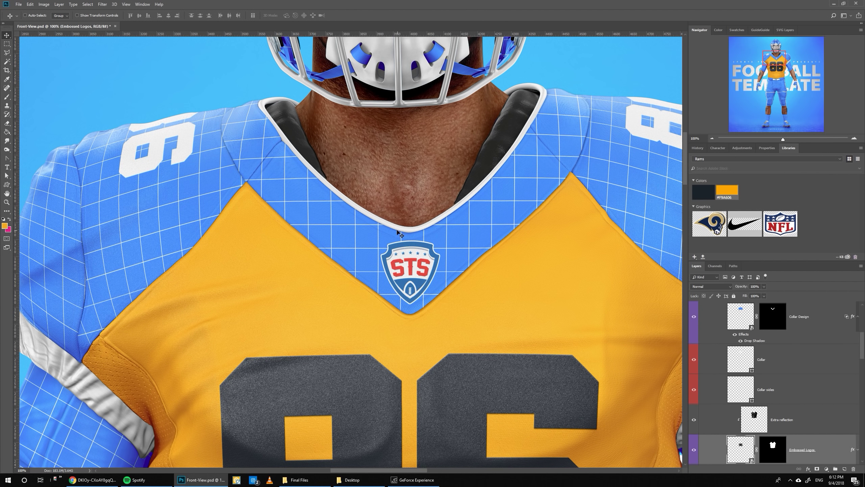
Open the Collar Design smart object, place the NFL logo from the Rams library over the badge, and hide the Badge layer
scroll(751, 383, "up", 2)
left_click(745, 377)
double_click(745, 377)
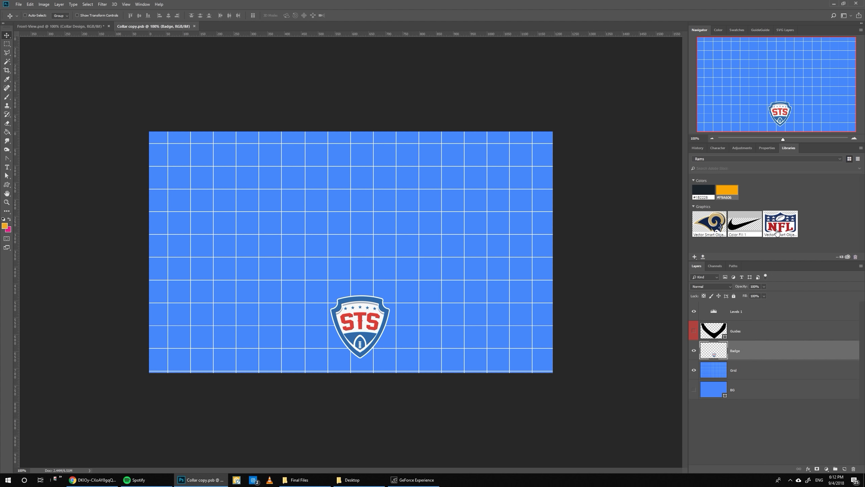
left_click_drag(777, 232, 361, 322)
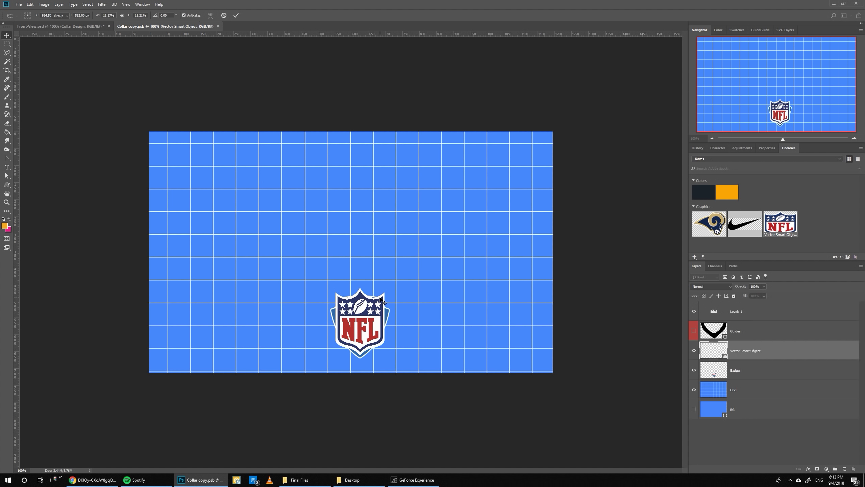
left_click(694, 370)
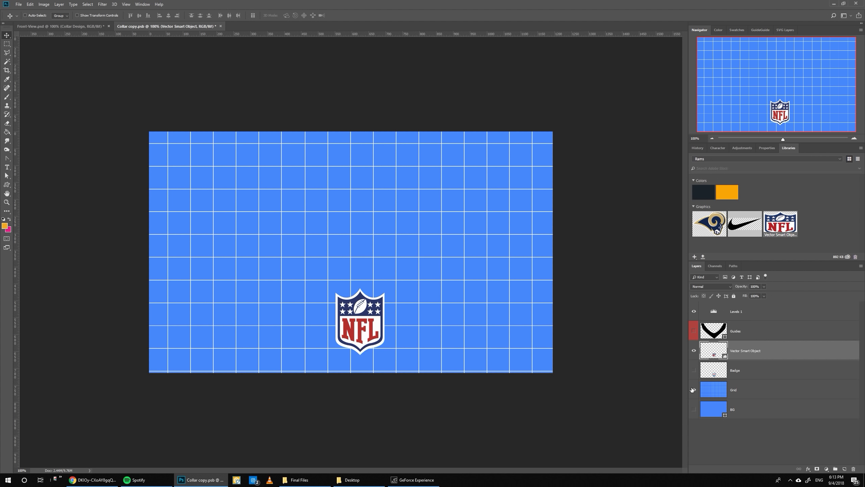
Replace the Grid layer with the BG layer recolored in the library's dark navy, then close Collar copy.psb and save its changes
left_click(694, 390)
left_click(693, 409)
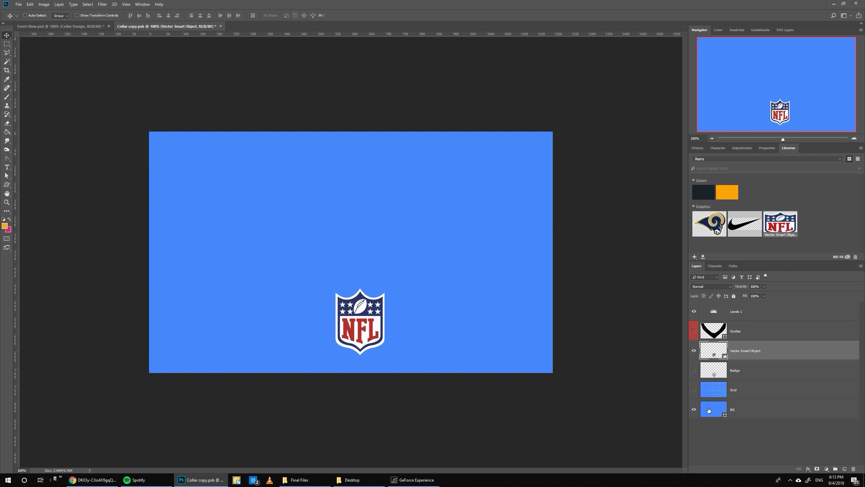
left_click(710, 410)
left_click(699, 189)
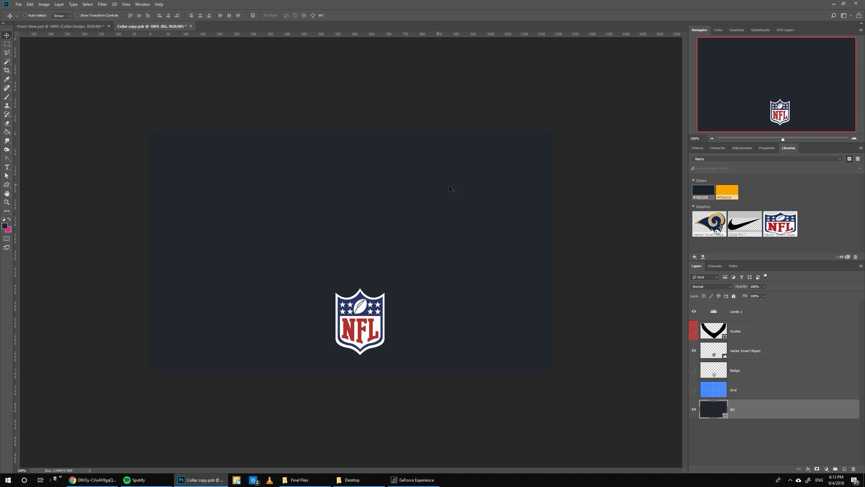
left_click(190, 26)
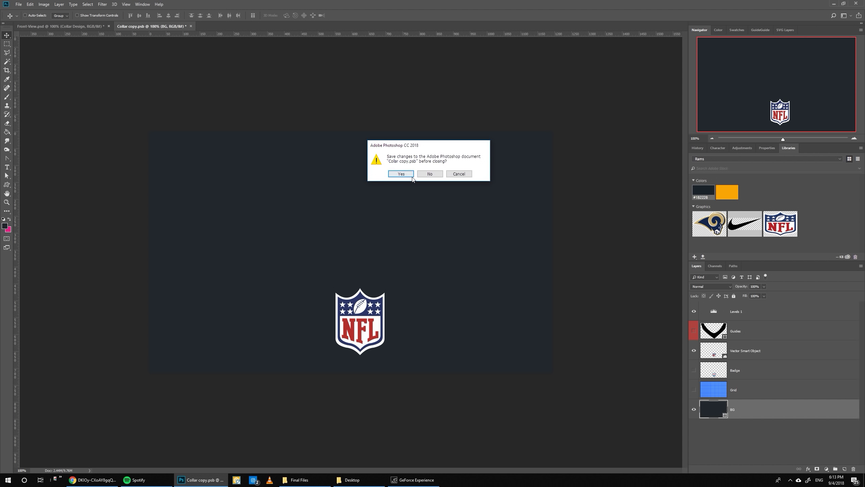
left_click(395, 172)
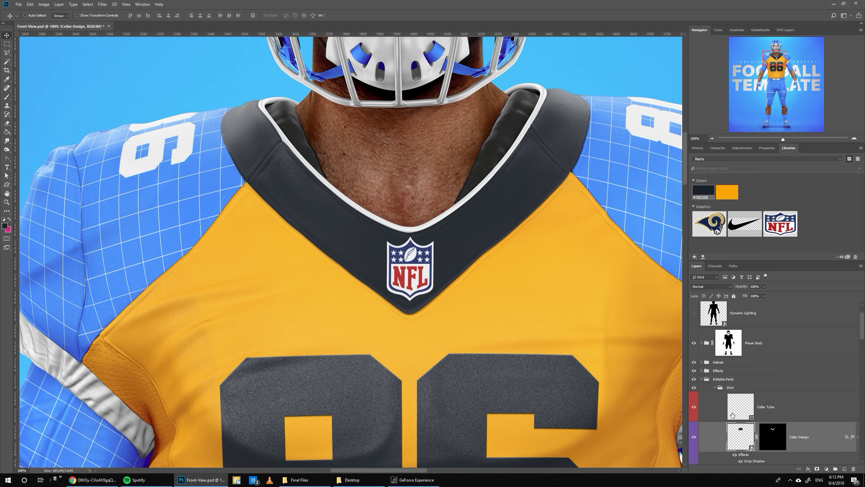
Recolor the Collar Tube layer with the dark navy from the Rams library
left_click(766, 414)
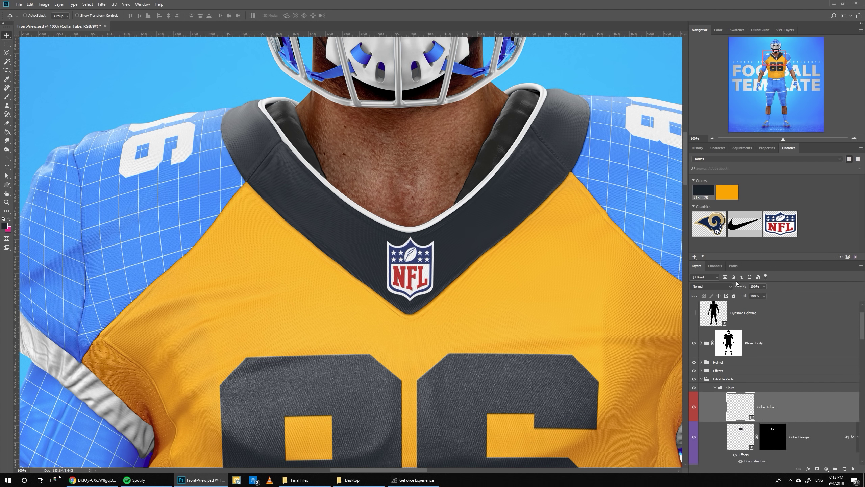
left_click(707, 196)
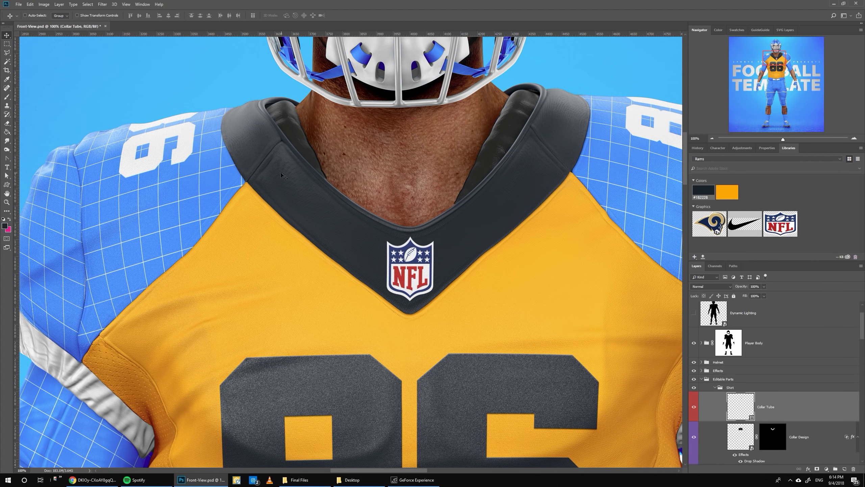
left_click_drag(768, 61, 770, 61)
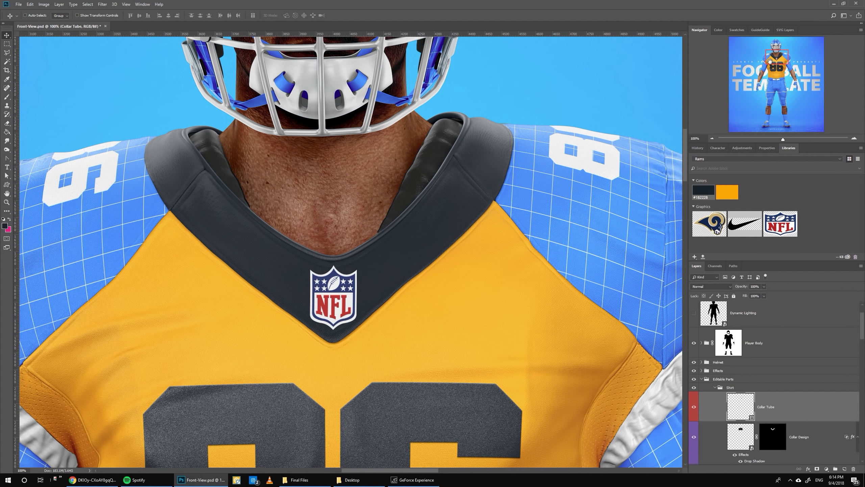
Check the Rams uniform reference photo in Chrome, then open Photoshop's Right Shoulder top smart object and hide its Editable number layer
left_click(92, 481)
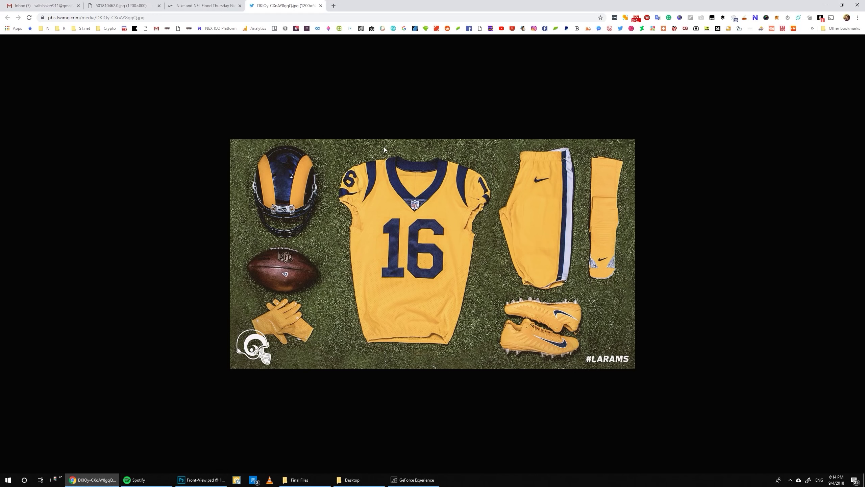
left_click(202, 480)
scroll(742, 395, "down", 8)
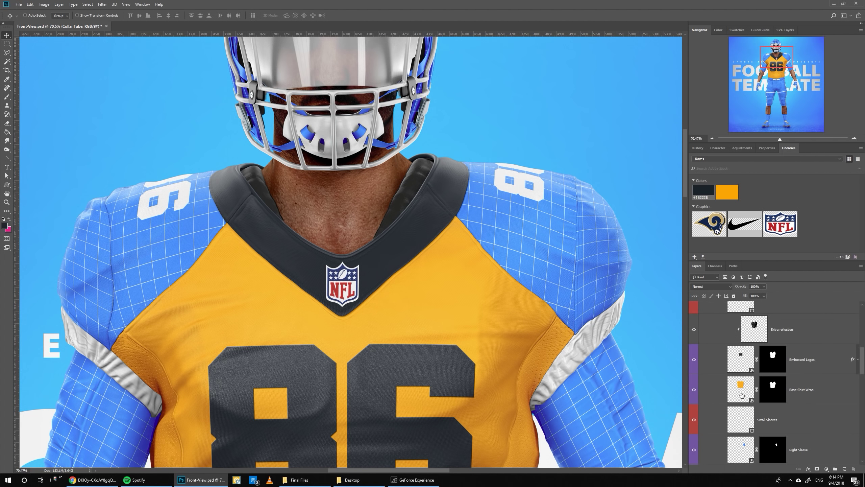
scroll(775, 396, "down", 3)
left_click(774, 396)
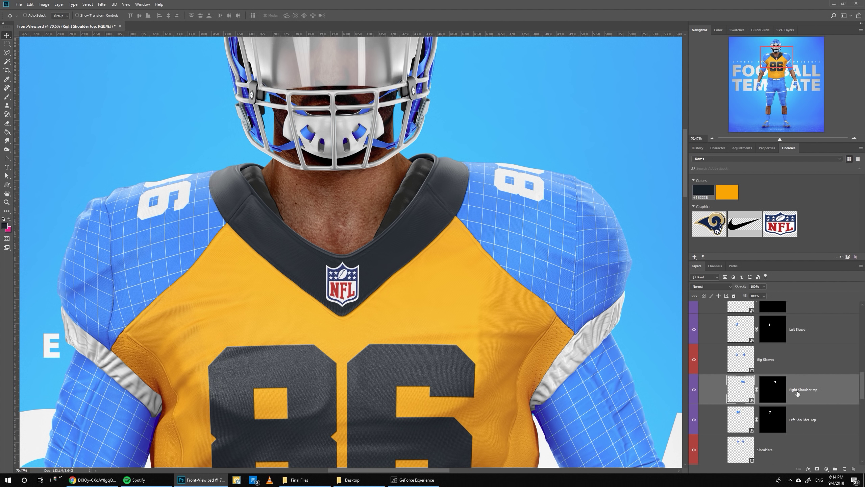
double_click(742, 382)
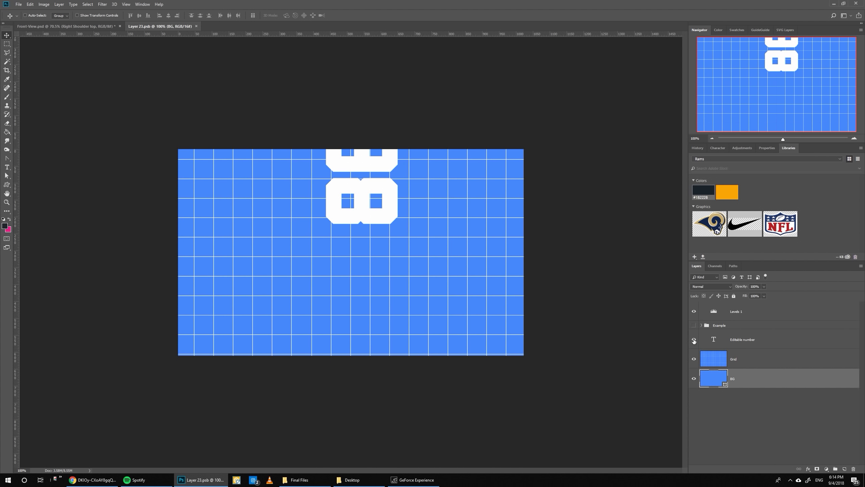
left_click(694, 339)
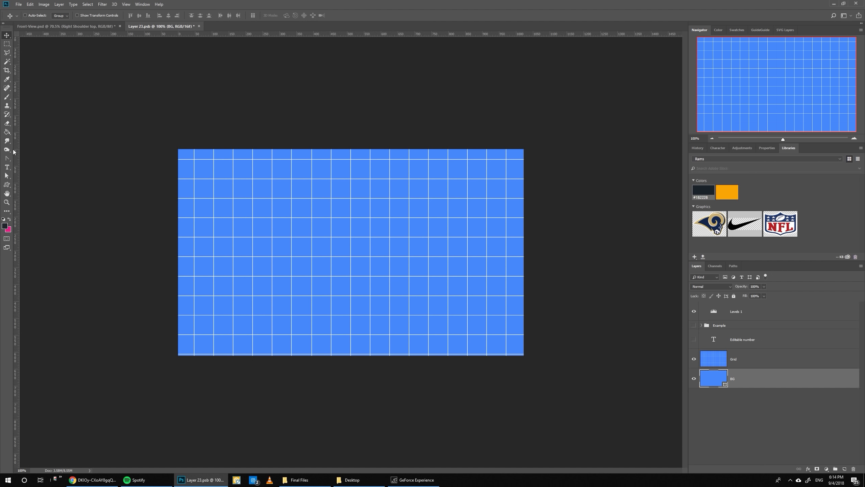
Draw a closed, curved shoulder stripe with the Pen tool, extending beyond the canvas's upper and lower edges
key("p")
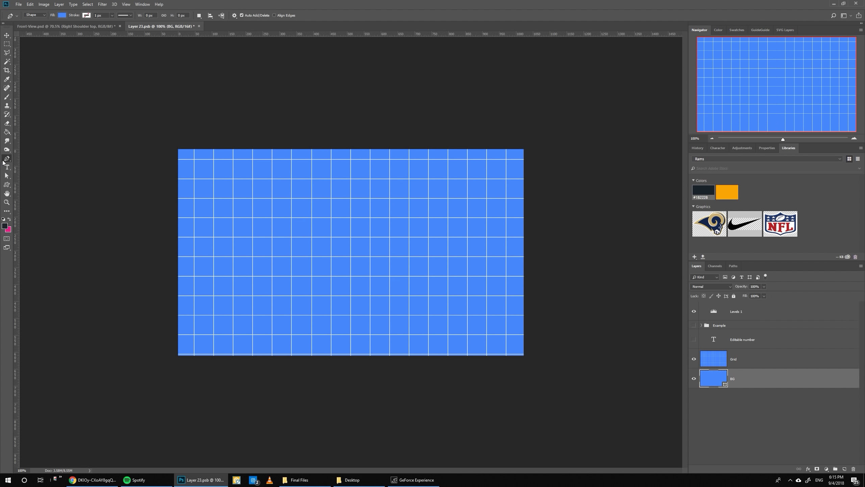
left_click(513, 99)
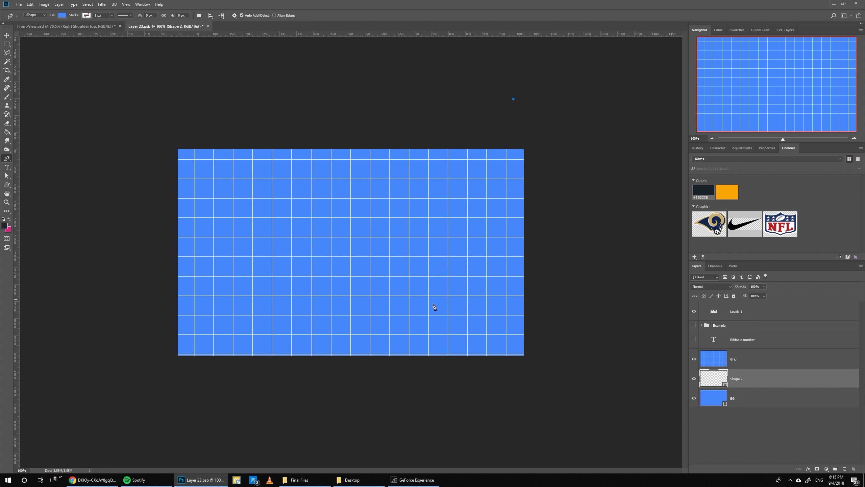
left_click_drag(447, 353, 475, 486)
left_click_drag(448, 100, 556, 91)
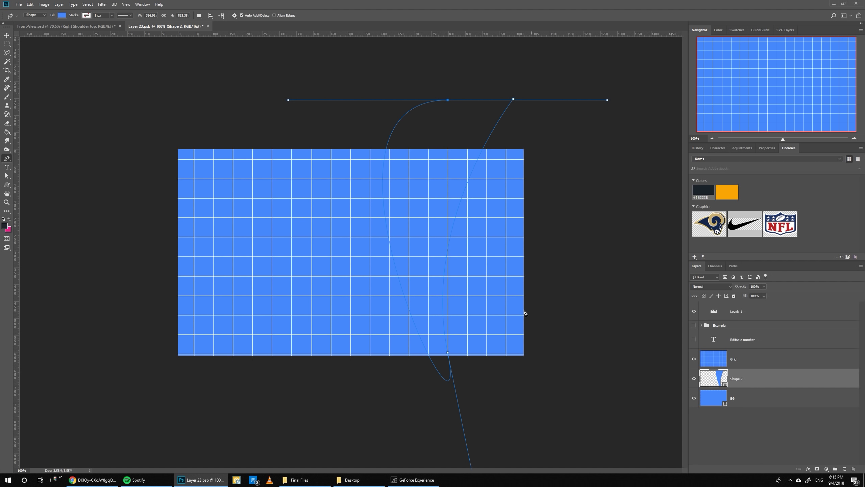
left_click(514, 99)
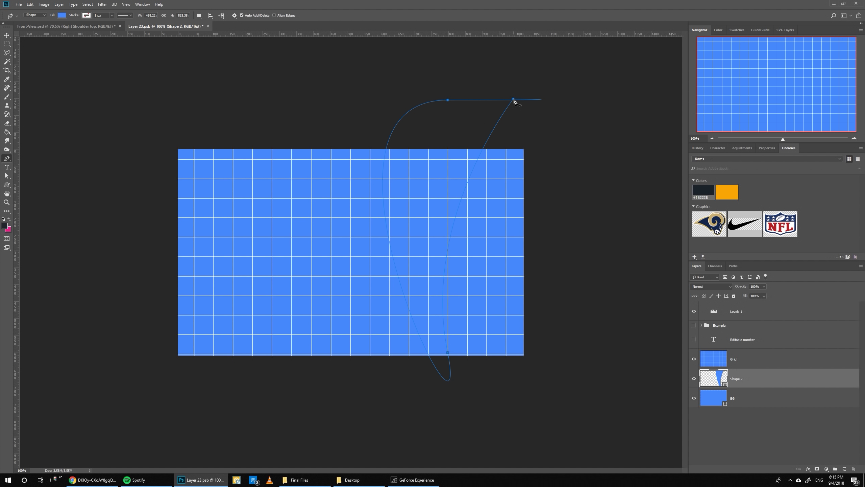
Move the stripe's Shape 2 layer above the Grid layer and fill it with the library's dark navy
left_click_drag(721, 388, 736, 351)
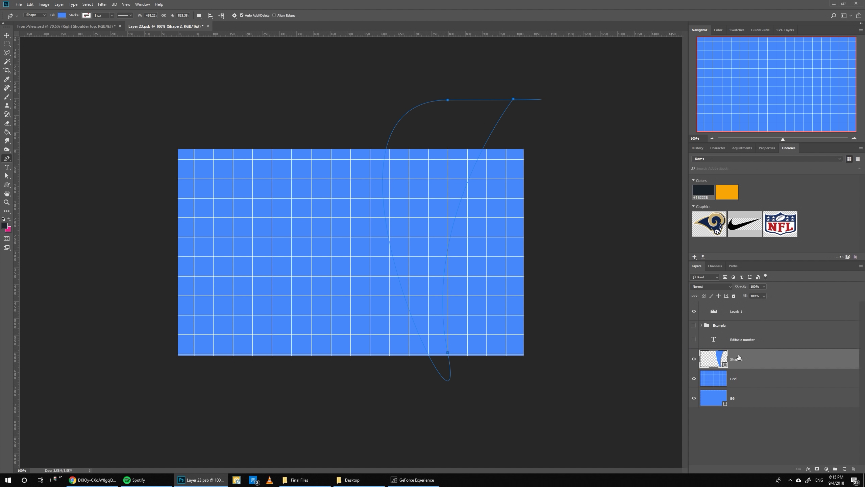
left_click(704, 191)
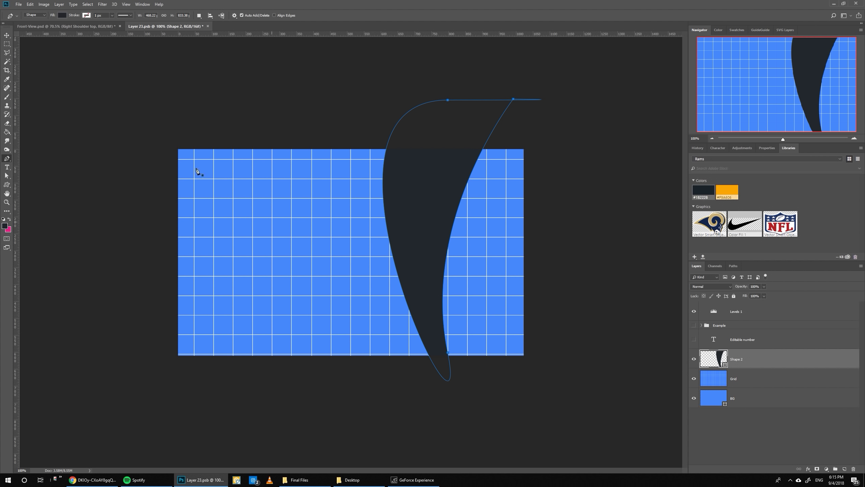
Select the stripe's lower anchor point with the Direct Selection tool to expose its full curve handles
left_click(7, 175)
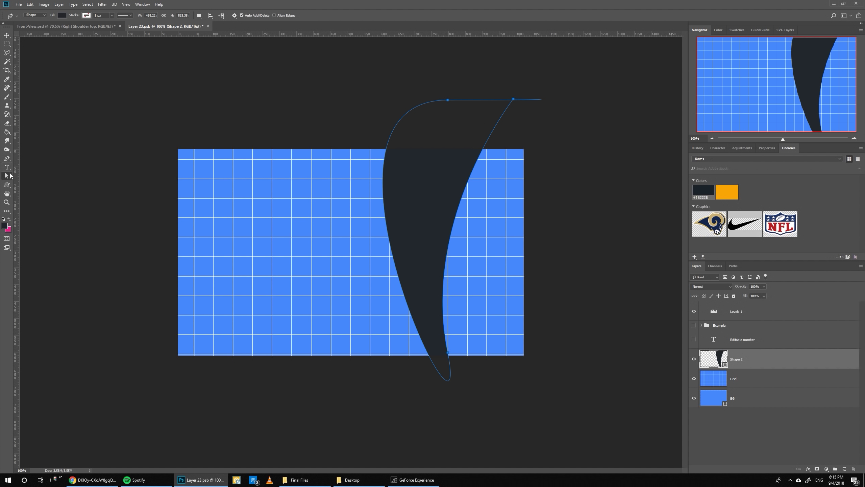
left_click(448, 353)
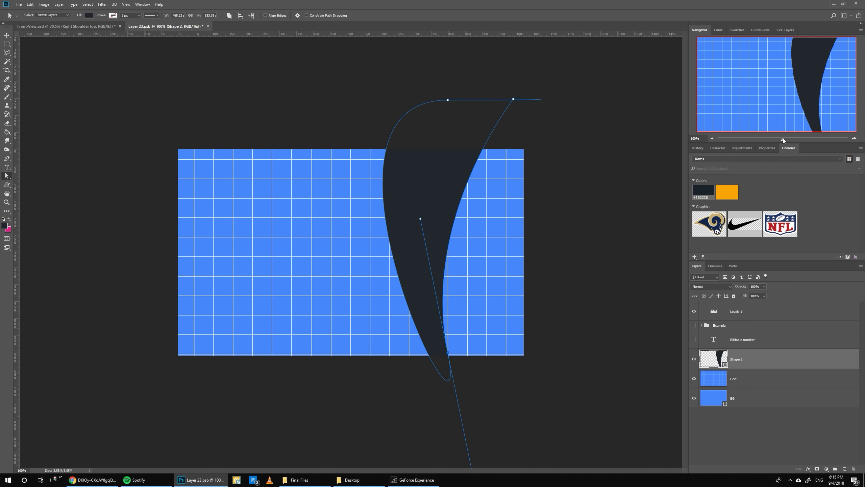
left_click_drag(782, 138, 779, 138)
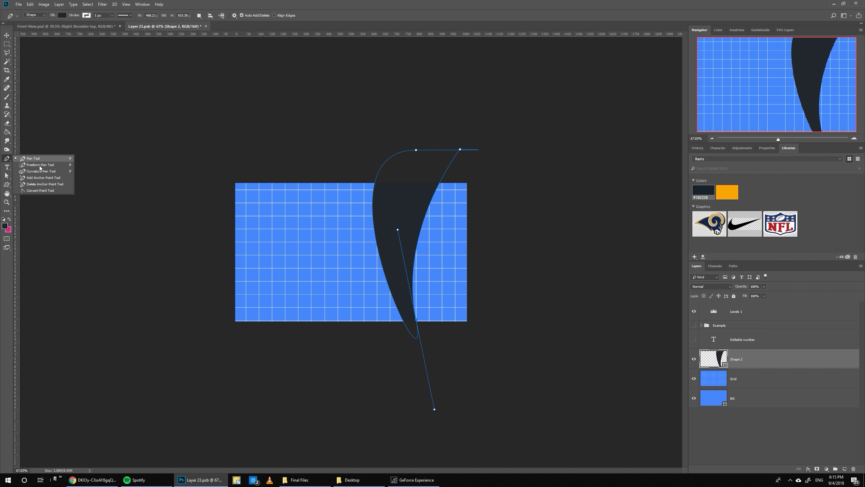
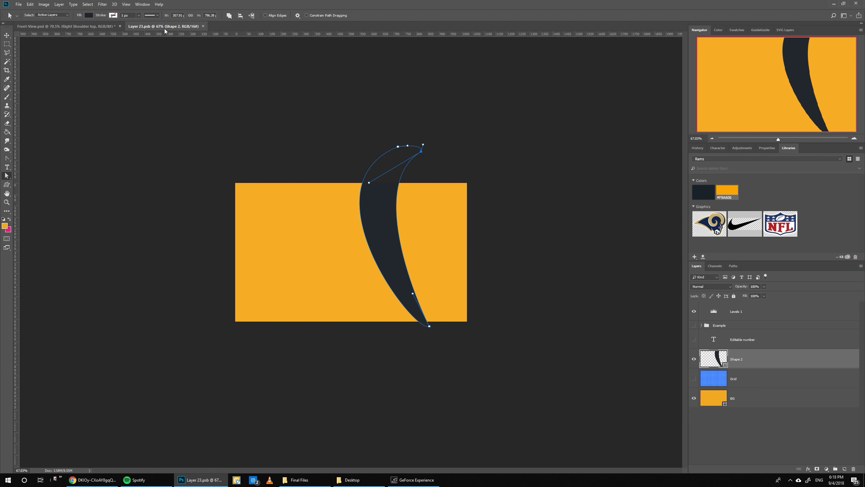
Return to Front-View.psd and open the Left Shoulder Top smart object
left_click(65, 26)
scroll(799, 398, "down", 2)
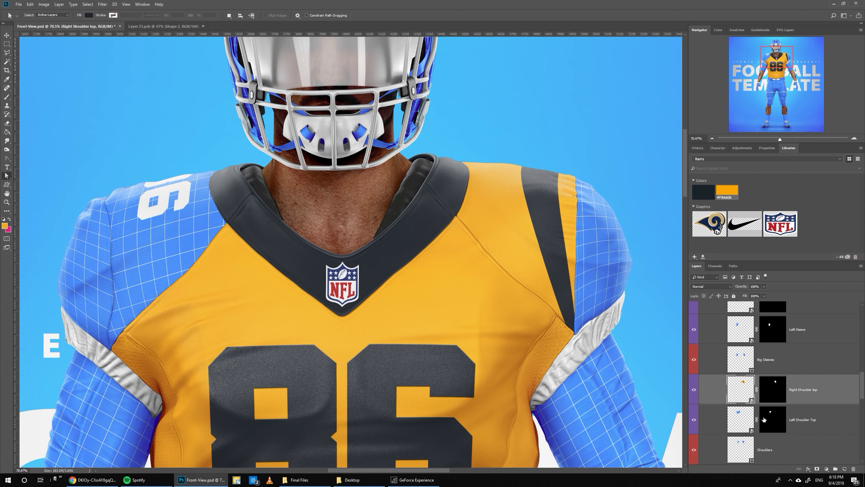
double_click(749, 420)
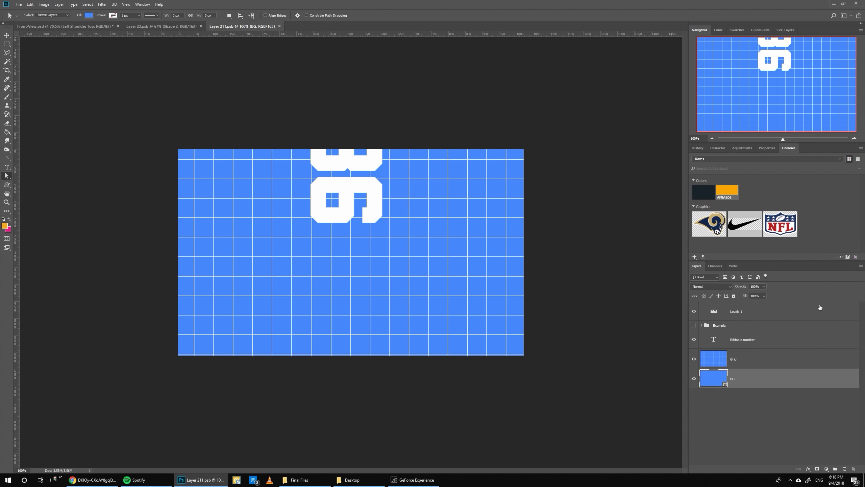
Hide the Editable number and Grid layers, and recolor the BG layer with the orange from the Rams library
left_click(694, 340)
left_click(694, 359)
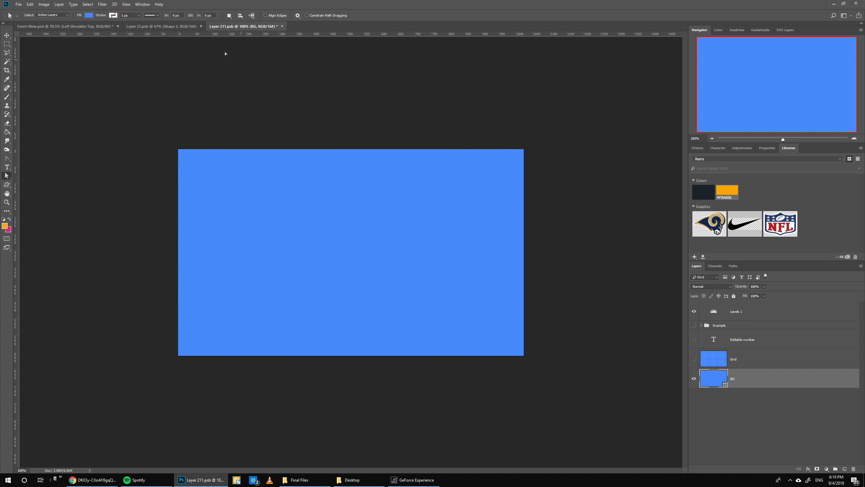
left_click_drag(727, 190, 714, 378)
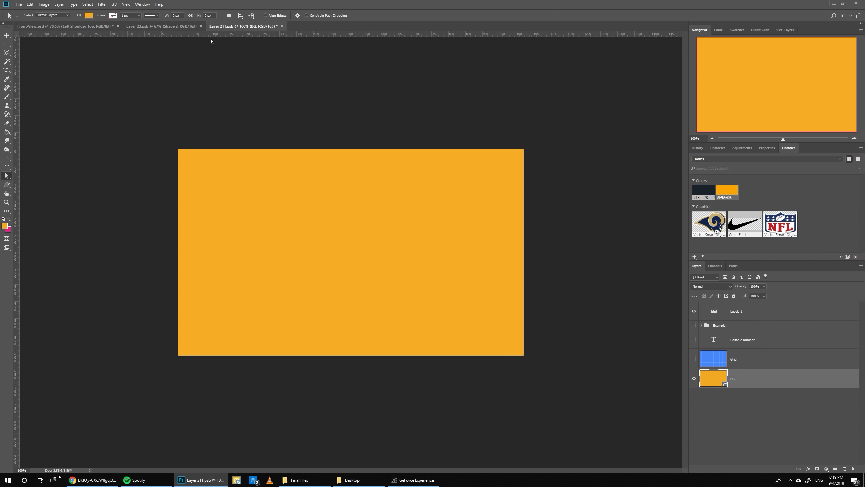
Copy the navy Shape 2 stripe from Layer 23.psb into Layer 211.psb
left_click(172, 27)
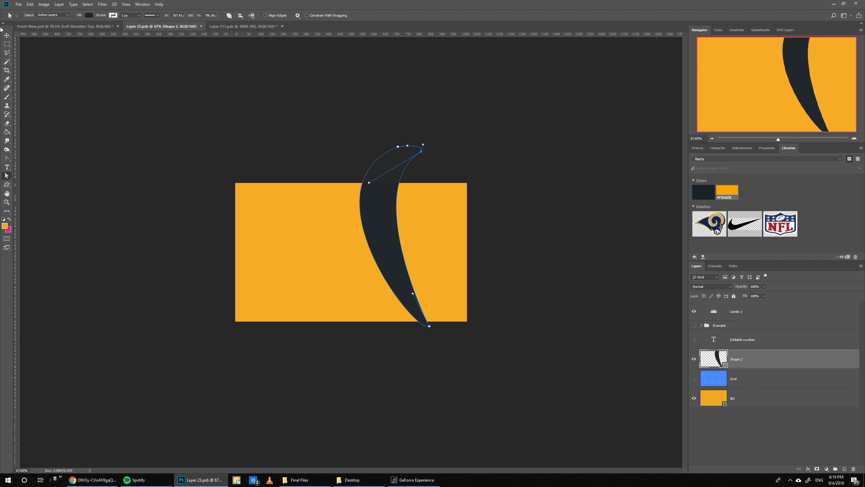
left_click(5, 36)
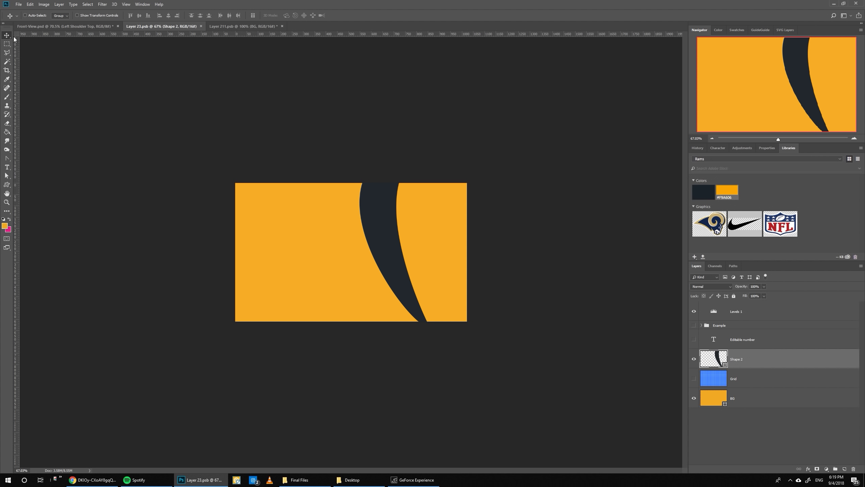
left_click(218, 27)
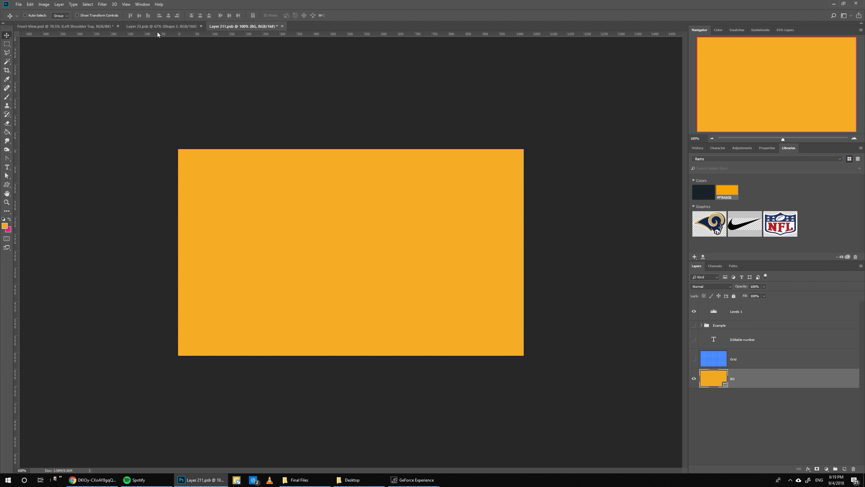
left_click_drag(157, 32, 157, 32)
Flip the navy Shape 2 stripe horizontally and move it 140 px up
key("ctrl+t")
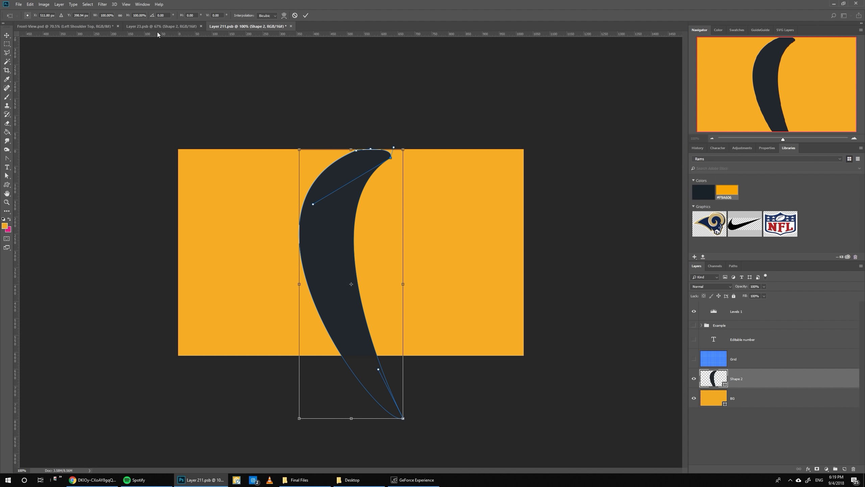
right_click(324, 244)
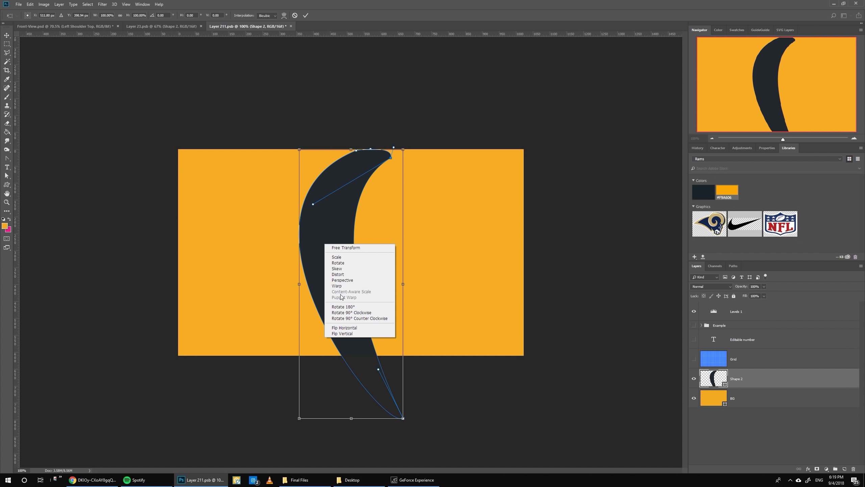
left_click(344, 328)
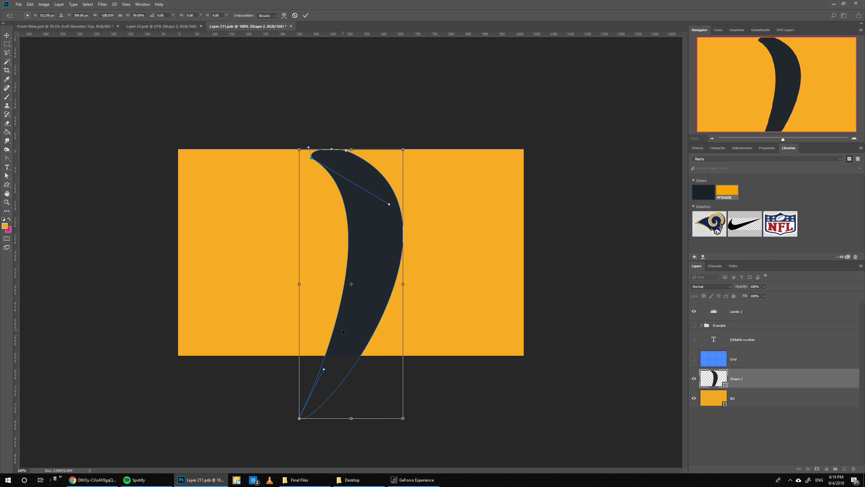
key("shift+Up")
key("shift+Up")
key("shift+Up")
key("shift+Up")
key("shift+Up")
key("shift+Up")
key("shift+Up")
key("shift+Up")
key("shift+Up")
key("shift+Up")
key("shift+Up")
key("shift+Up")
key("shift+Up")
key("shift+Up")
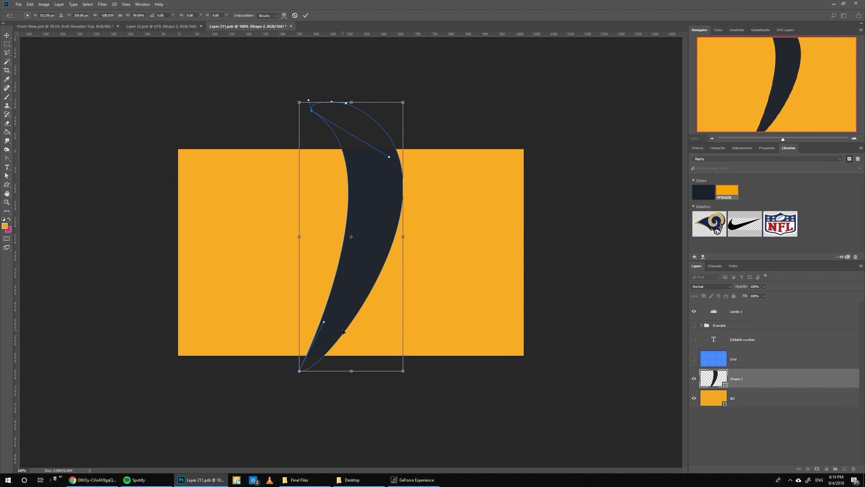
Move the flipped stripe 130 px left, apply the transform, save Layer 211.psb and view the shoulder in Front-View.psd
key("shift+Left")
key("shift+Left")
key("shift+Left")
key("shift+Left")
key("shift+Left")
key("shift+Left")
key("shift+Left")
key("shift+Left")
key("shift+Left")
key("shift+Left")
key("shift+Left")
key("shift+Left")
key("shift+Left")
key("Return")
key("ctrl+s")
left_click(85, 28)
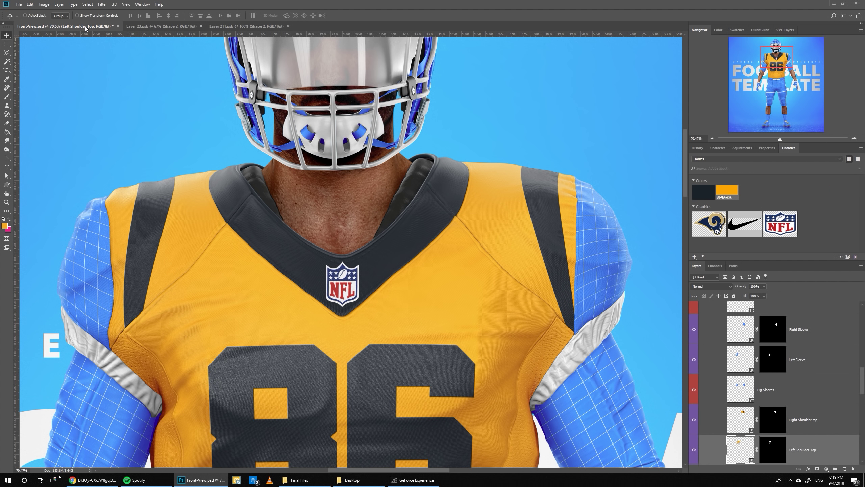
Shift the stripe in Layer 211.psb another 40 px left and save the smart object
left_click(247, 26)
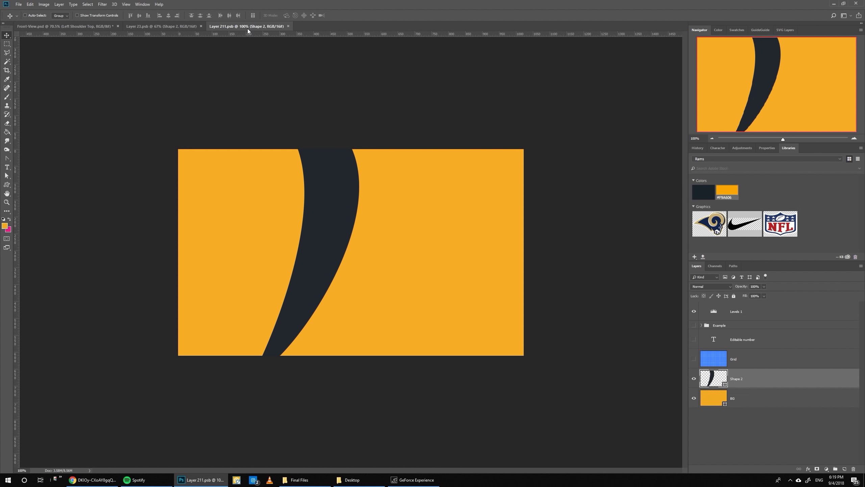
key("shift+Left")
key("shift+Left")
key("shift+Left")
key("shift+Left")
key("ctrl+s")
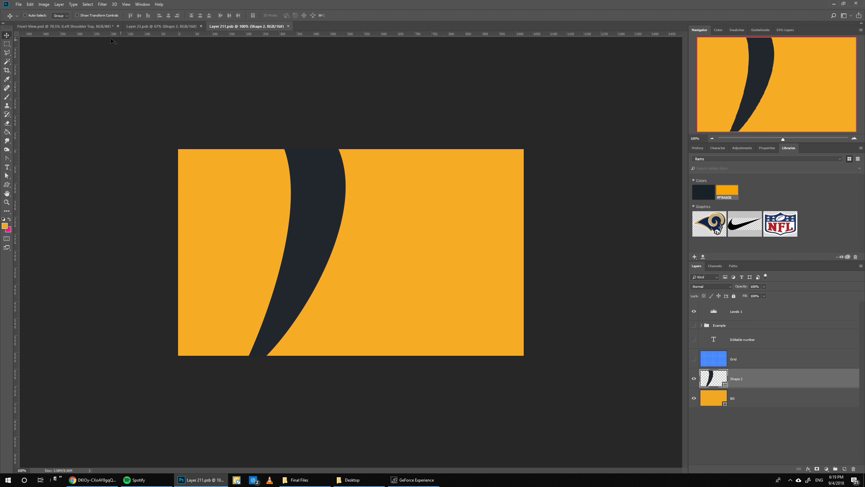
Open the Left Soulder Side smart object from Front-View.psd and consult the Rams uniform reference photo in Chrome
left_click(75, 27)
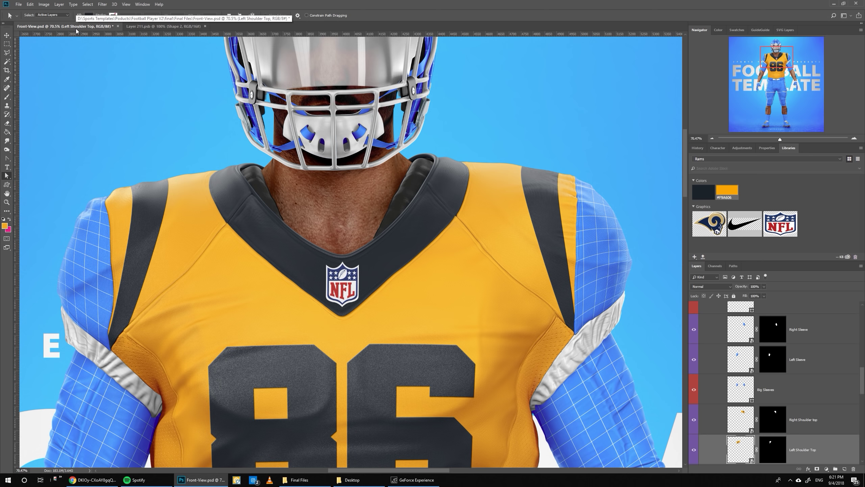
scroll(723, 388, "down", 2)
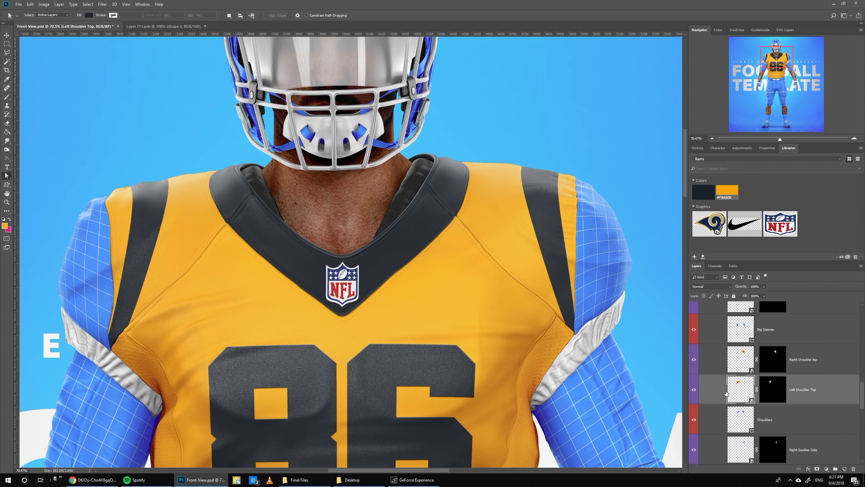
scroll(726, 393, "down", 1)
scroll(800, 426, "down", 1)
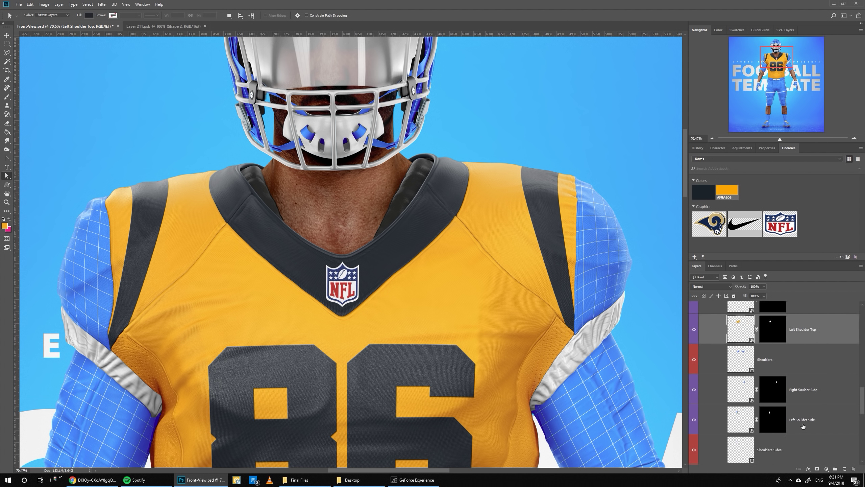
left_click(803, 426)
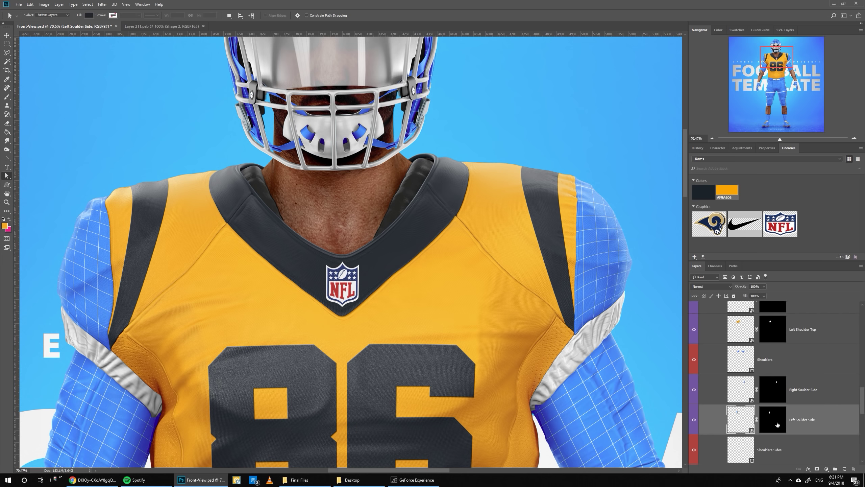
double_click(748, 418)
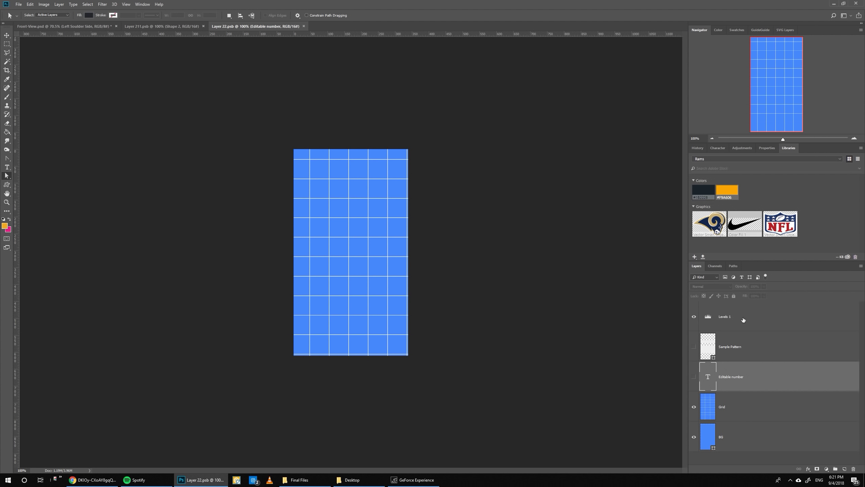
left_click(109, 477)
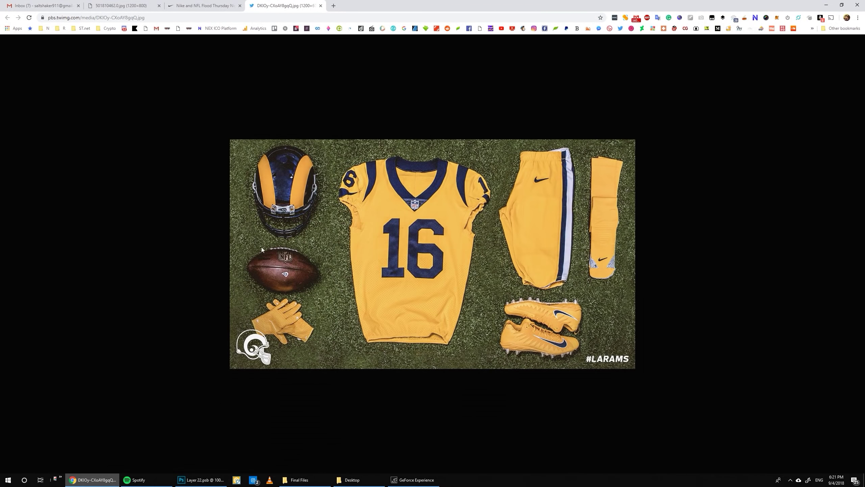
key("alt+Tab")
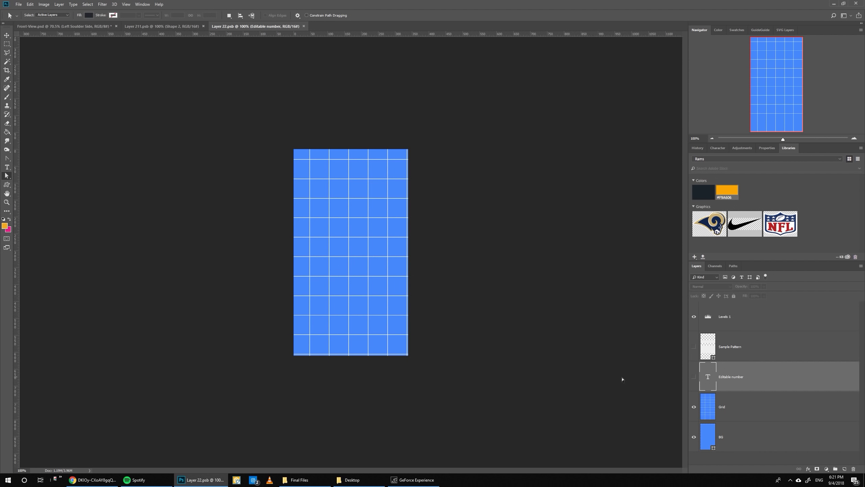
Show the Editable number layer in the Rams navy, hide the Grid layer, and recolor BG with the Rams orange
left_click(693, 377)
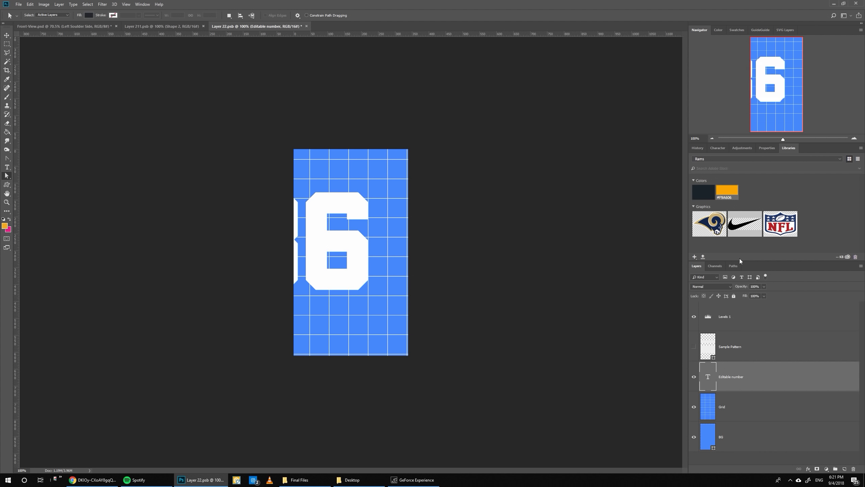
left_click(701, 188)
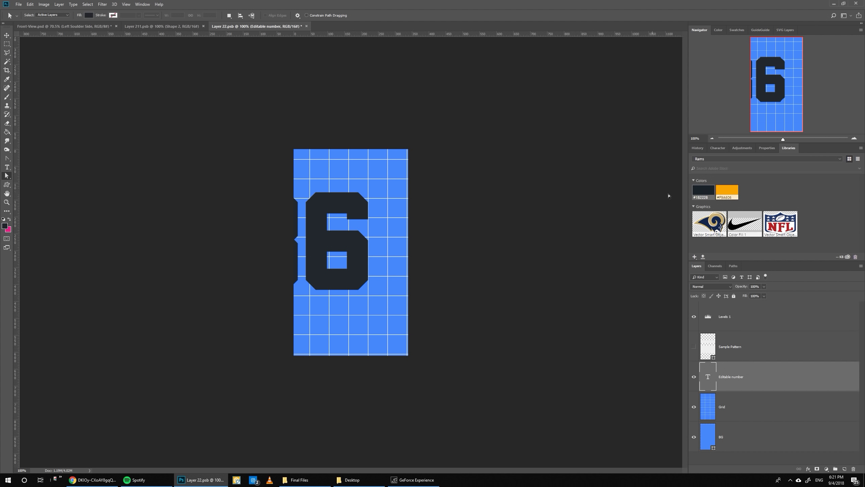
left_click(693, 406)
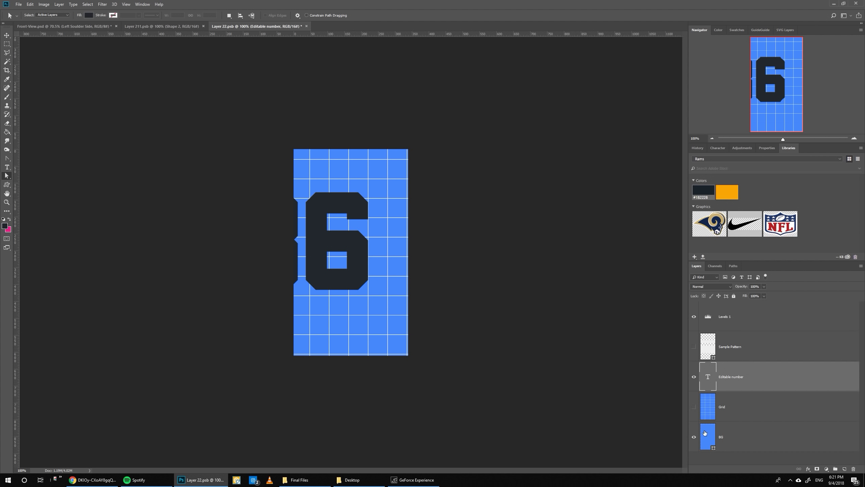
left_click(705, 430)
left_click(724, 193)
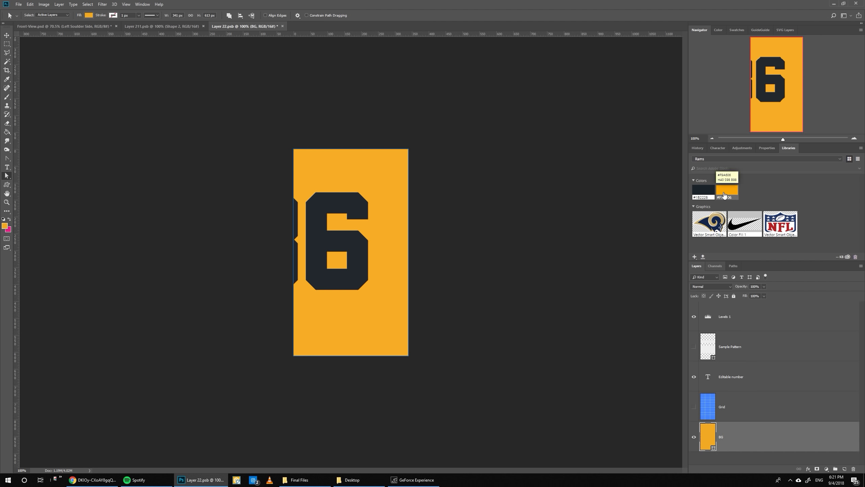
Check the reference sleeve, and draw a closed curved swoosh about 520 px wide beneath the number with the Pen tool
left_click(92, 480)
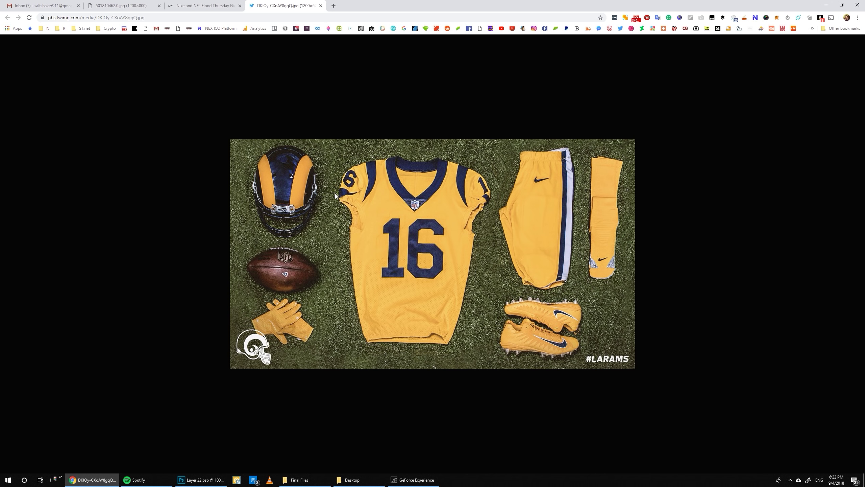
key("alt+Tab")
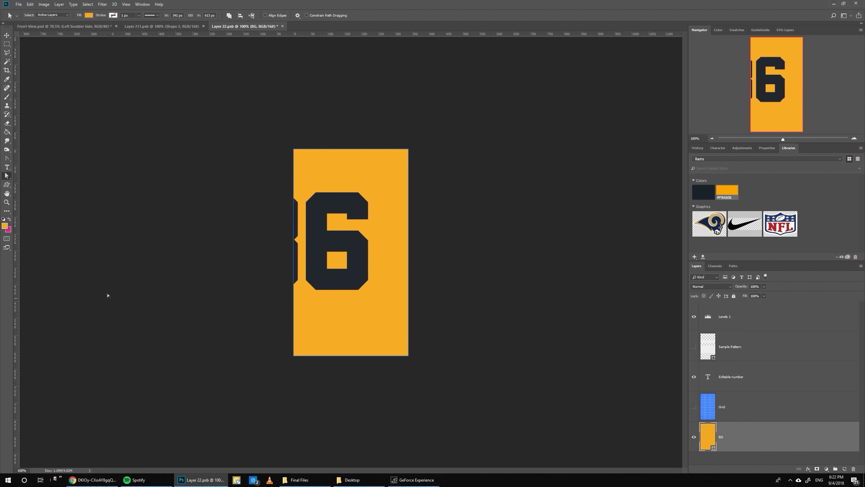
left_click(7, 158)
left_click(30, 164)
left_click(7, 158)
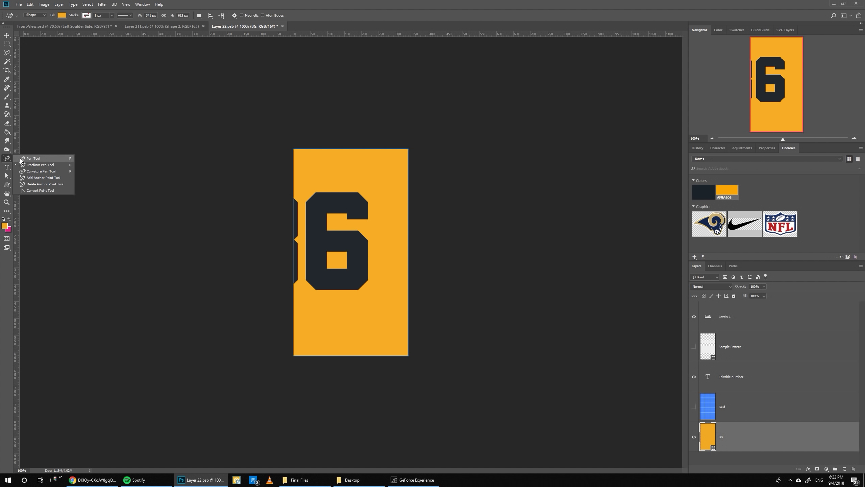
left_click(30, 157)
left_click(255, 264)
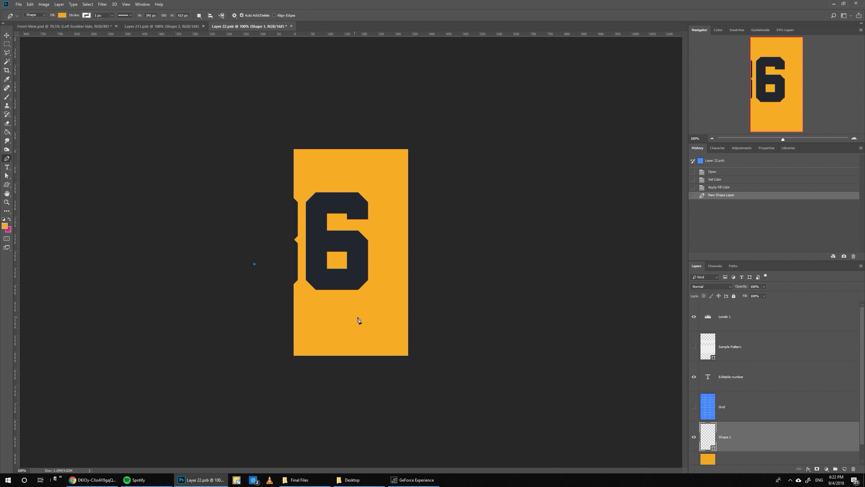
left_click_drag(390, 299, 353, 340)
left_click_drag(229, 333, 184, 296)
left_click(255, 264)
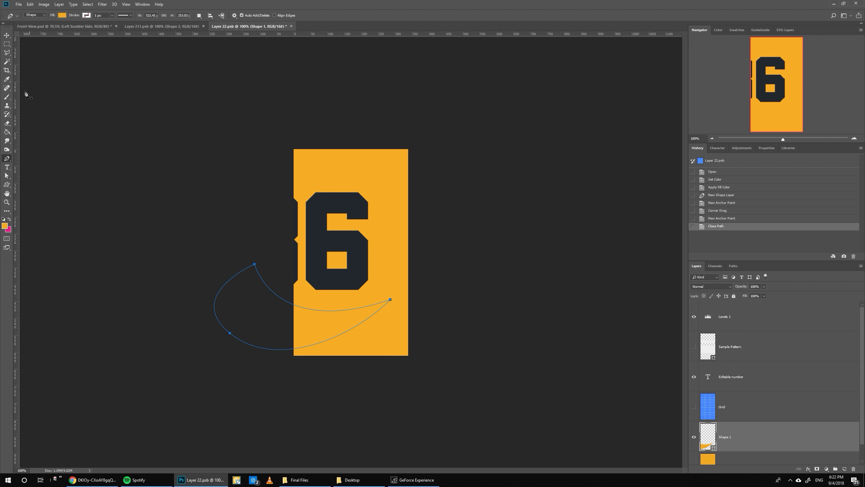
Recolor the swoosh shape with the Rams library navy, save Layer 22.psb, and return to Front-View.psd
left_click(6, 35)
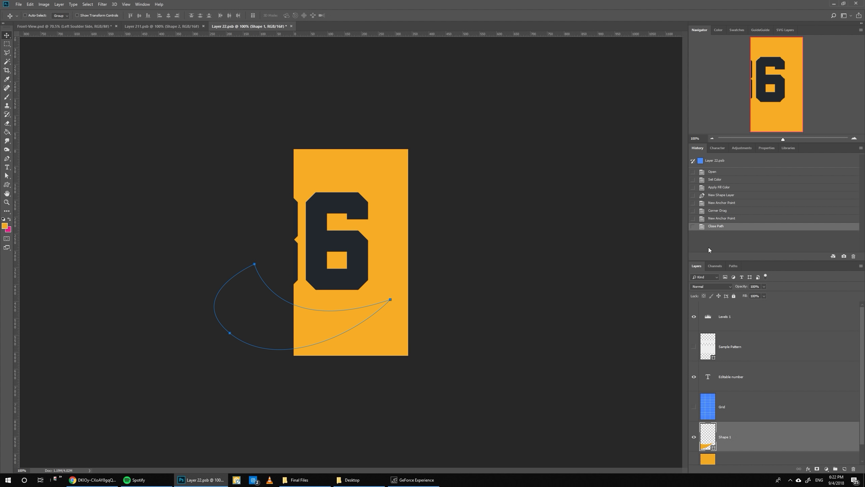
left_click(788, 148)
left_click(703, 196)
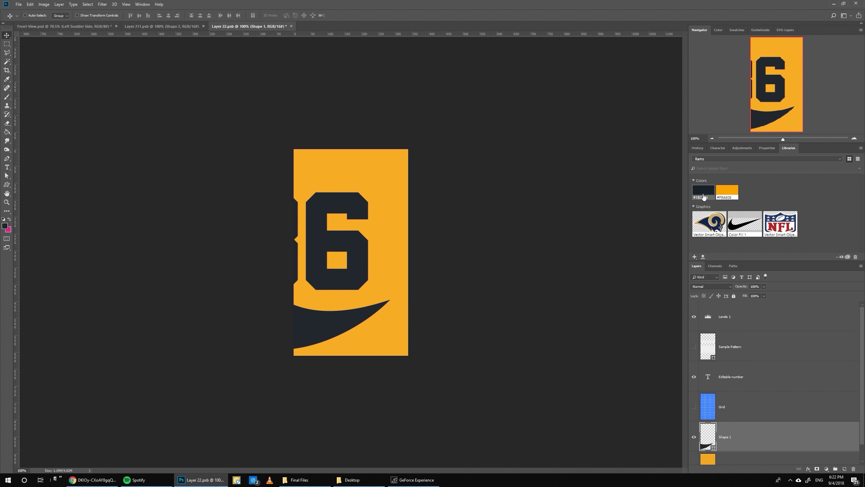
key("ctrl+s")
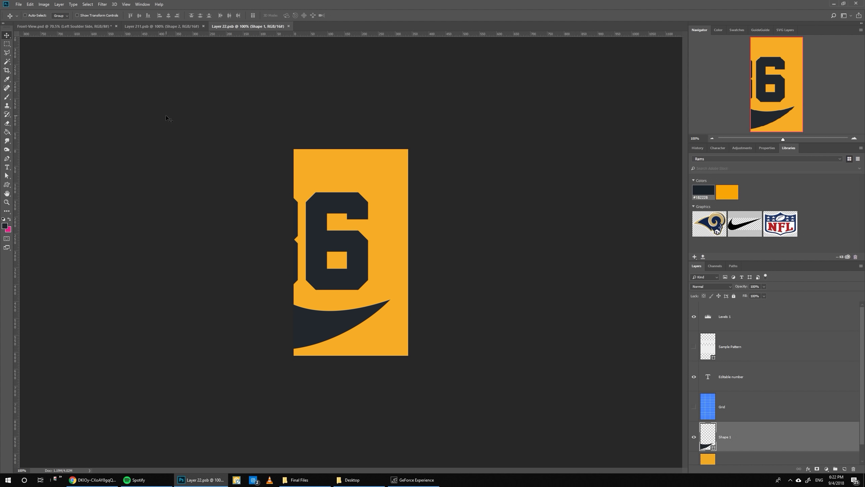
left_click(39, 29)
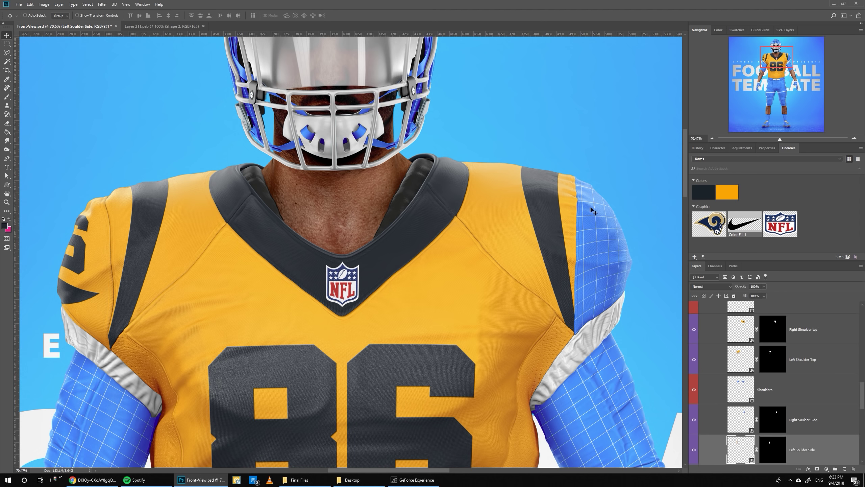
Open the Right Soulder Side smart object, hide its Grid layer, and recolor BG with the Rams orange
left_click(790, 424)
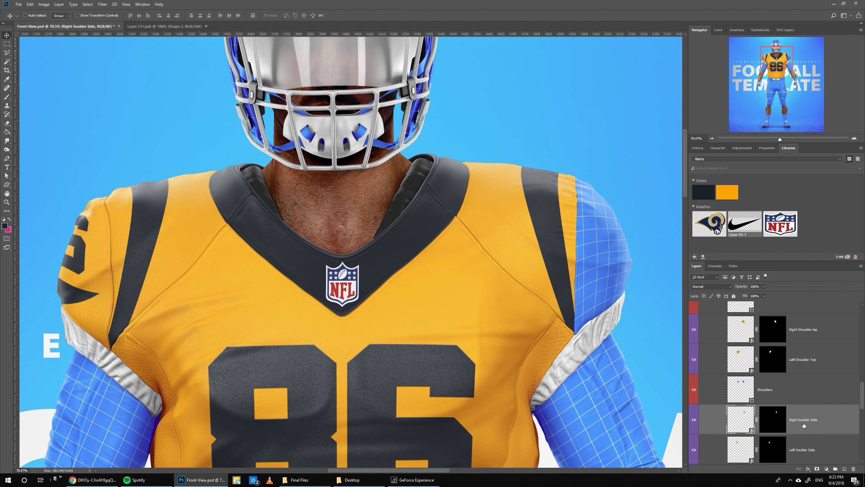
double_click(736, 424)
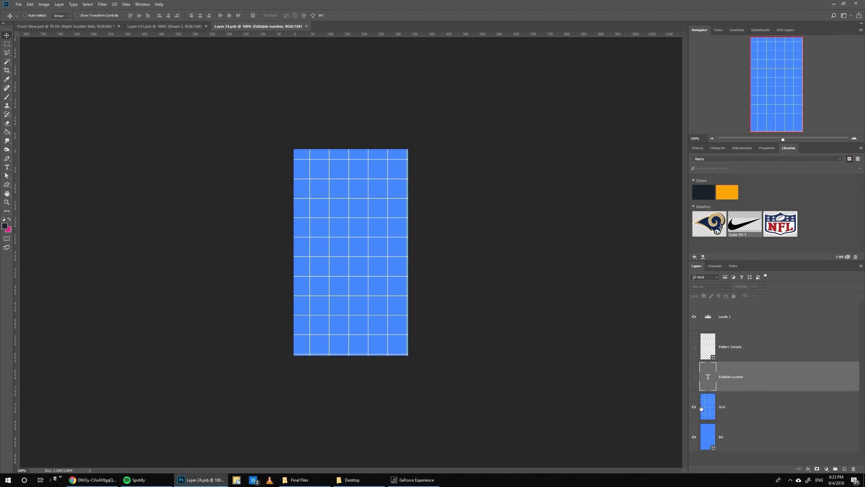
left_click(694, 406)
left_click(711, 436)
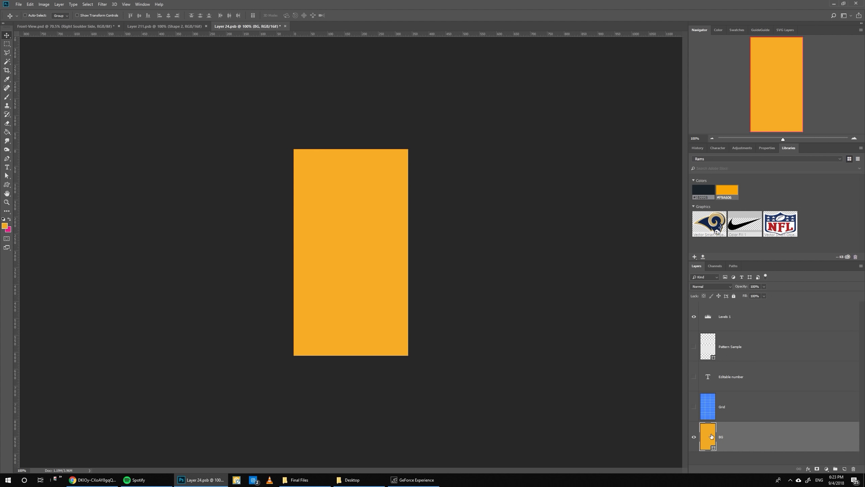
Show the Editable number layer in Layer 24.psb, keep Pattern Sample hidden, and recolor the number with the Rams navy
left_click(693, 347)
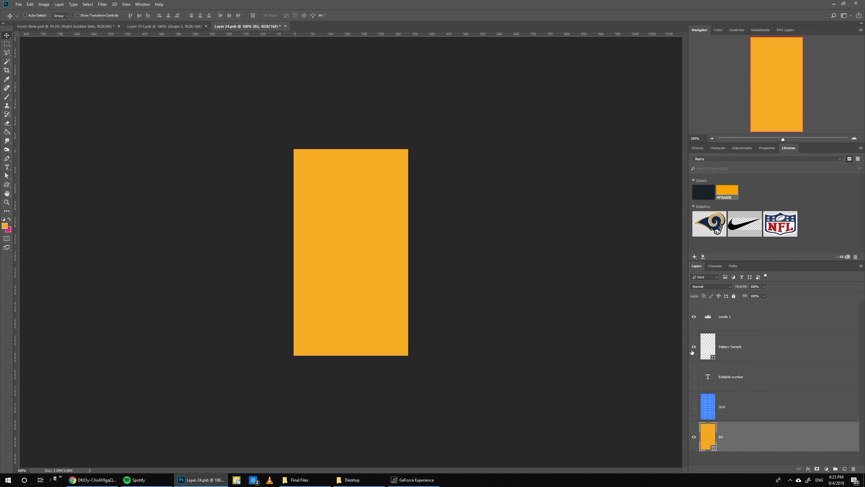
left_click(693, 346)
left_click(693, 376)
left_click(729, 376)
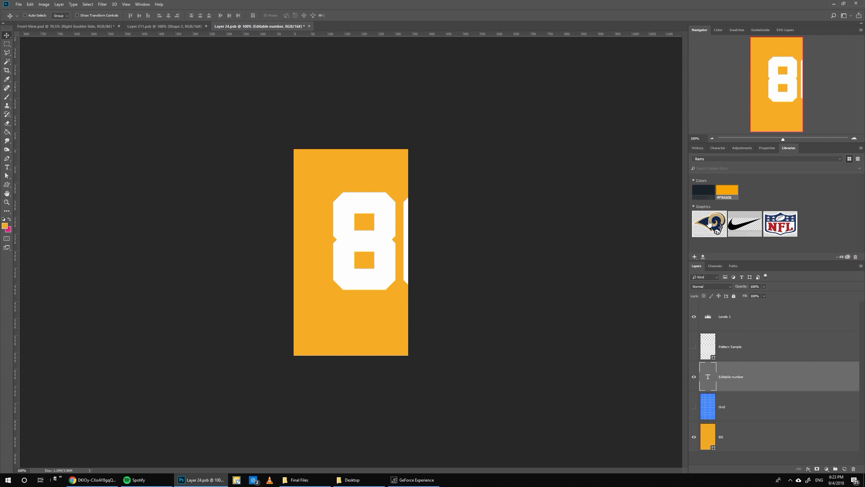
left_click(703, 191)
Close Layer 211.psb and reopen the Left Soulder Side smart object that contains the navy swoosh
left_click(158, 27)
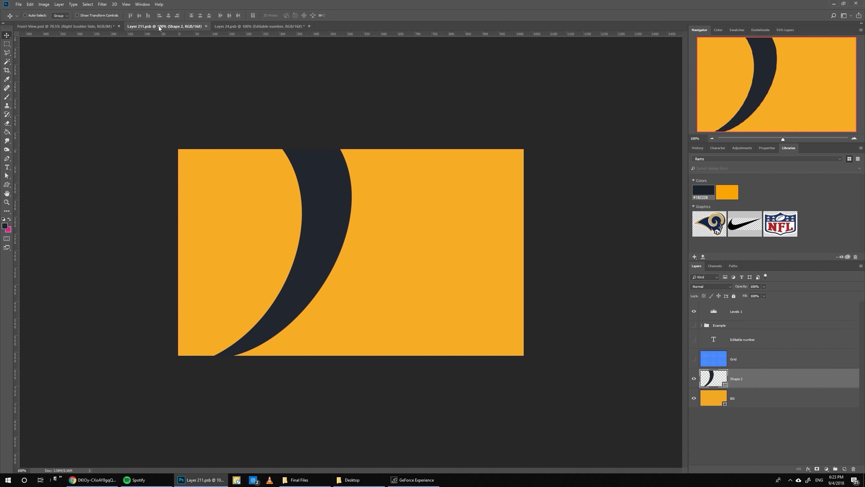
key("ctrl+shift+Tab")
left_click(206, 26)
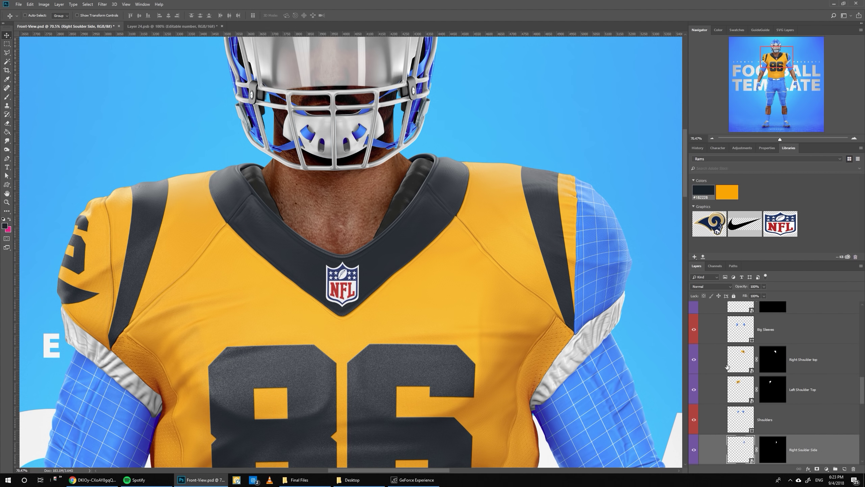
scroll(749, 392, "down", 2)
double_click(740, 419)
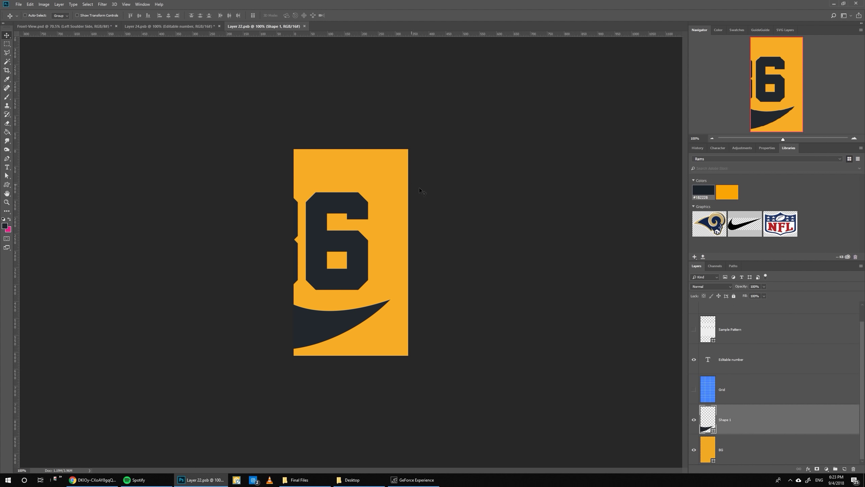
Float the Layer 22.psb document and copy its Shape 1 swoosh into Layer 24.psb, keeping its placement below the number
left_click_drag(266, 27, 79, 225)
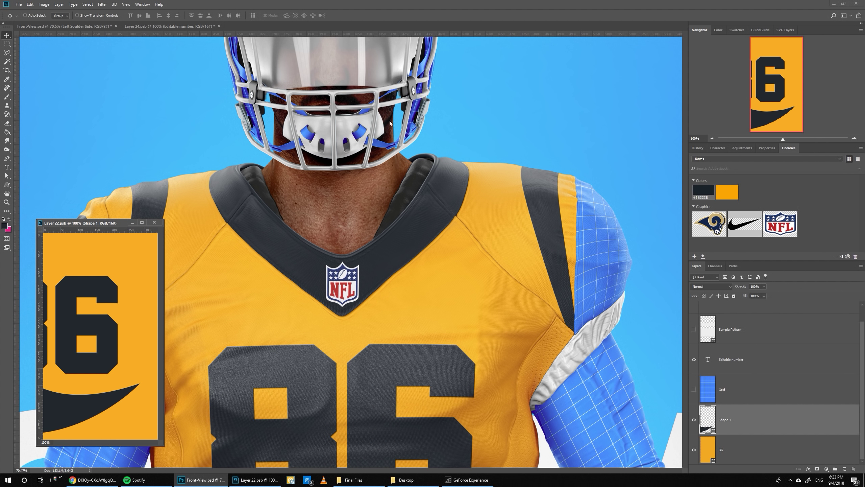
key("ctrl+shift+Tab")
left_click(125, 281)
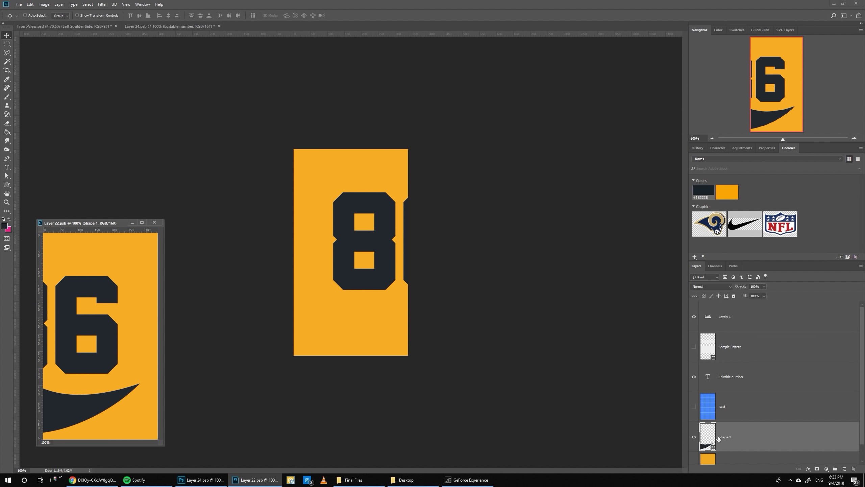
left_click_drag(739, 437, 349, 332)
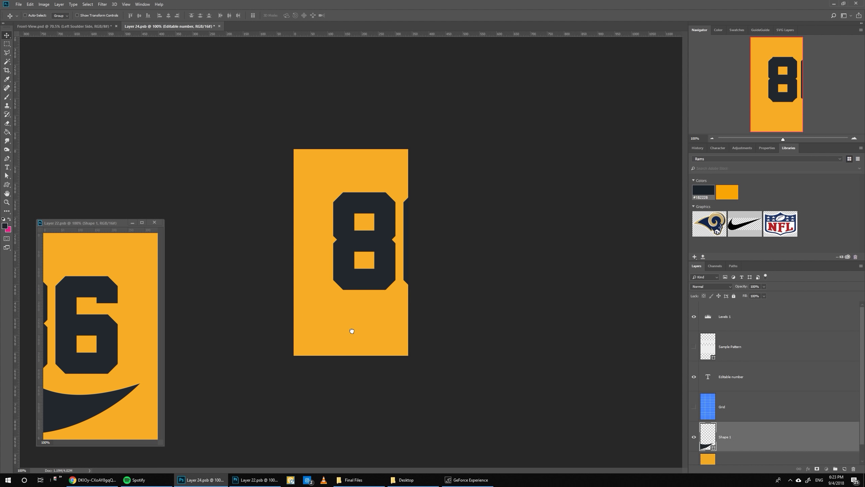
Flip the copied swoosh horizontally and shift it sideways until its wide end runs off the artwork's right edge below the number 8
key("ctrl+t")
right_click(352, 333)
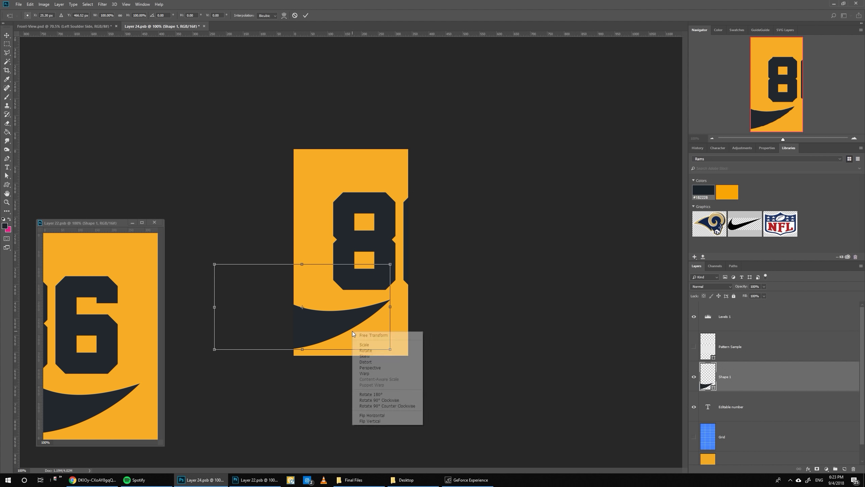
left_click(372, 415)
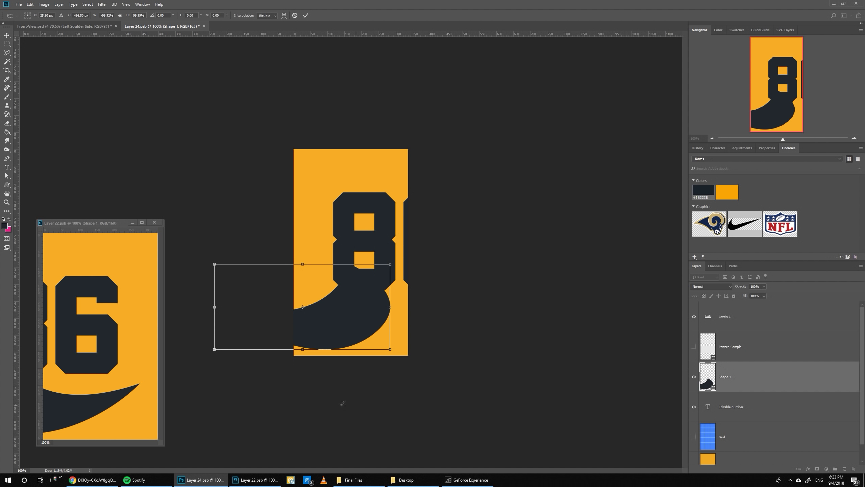
left_click_drag(335, 328, 432, 327)
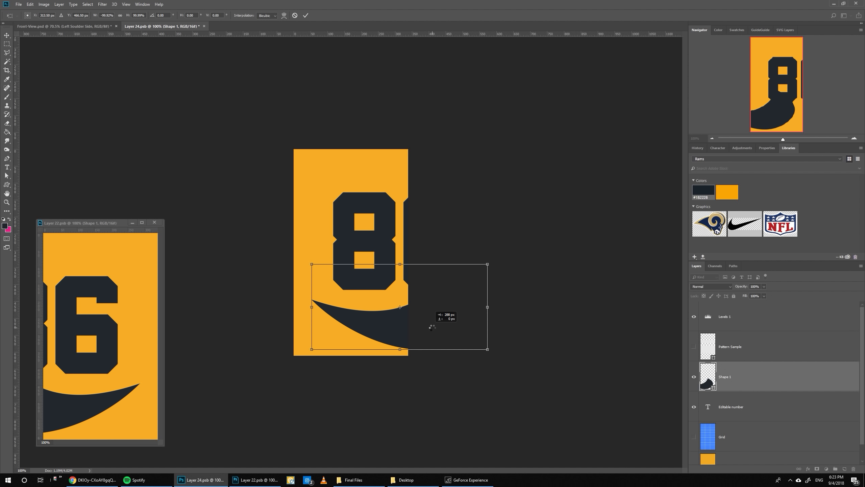
key("Return")
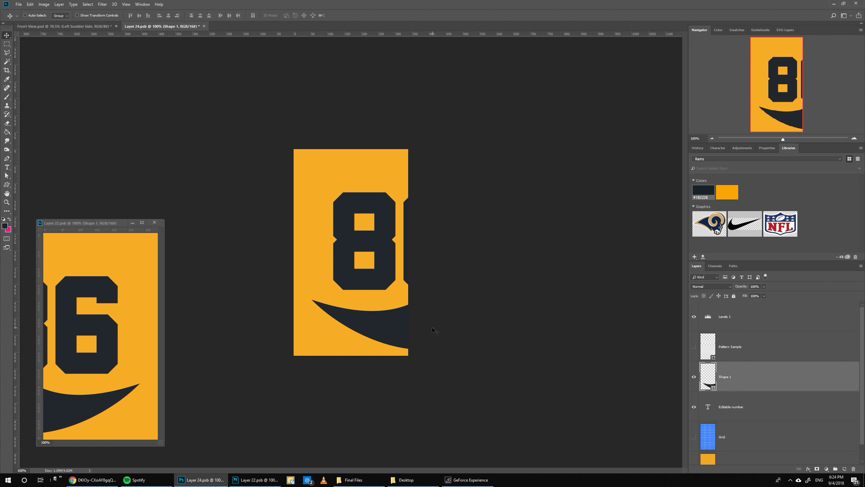
Save and close Layer 24.psb, and close the floating Layer 22.psb to return to Front-View.psd
key("ctrl+s")
left_click(202, 26)
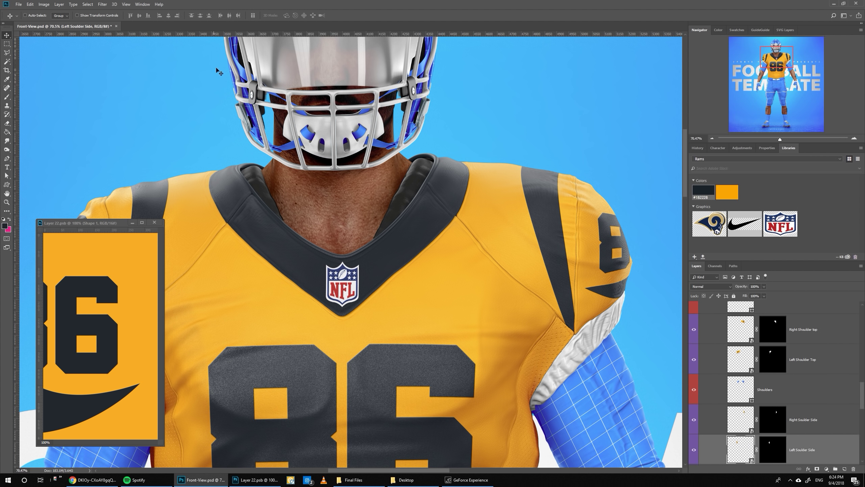
left_click_drag(110, 224, 331, 241)
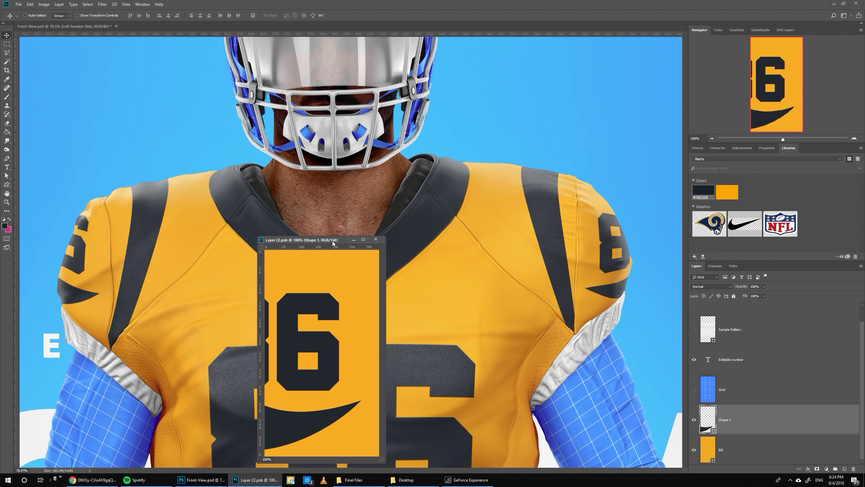
left_click(380, 240)
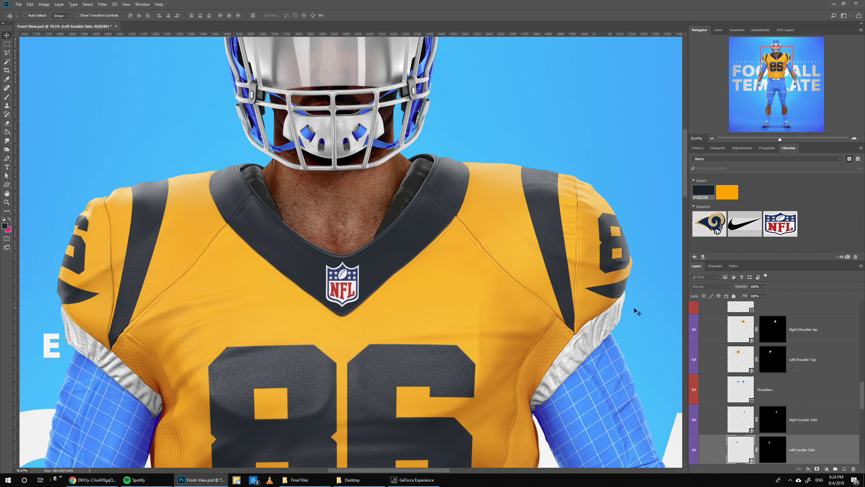
Reopen the shoulder side smart objects, nudge the number and swoosh upward together in Layer 24.psb, save, and return to Front-View.psd
double_click(745, 449)
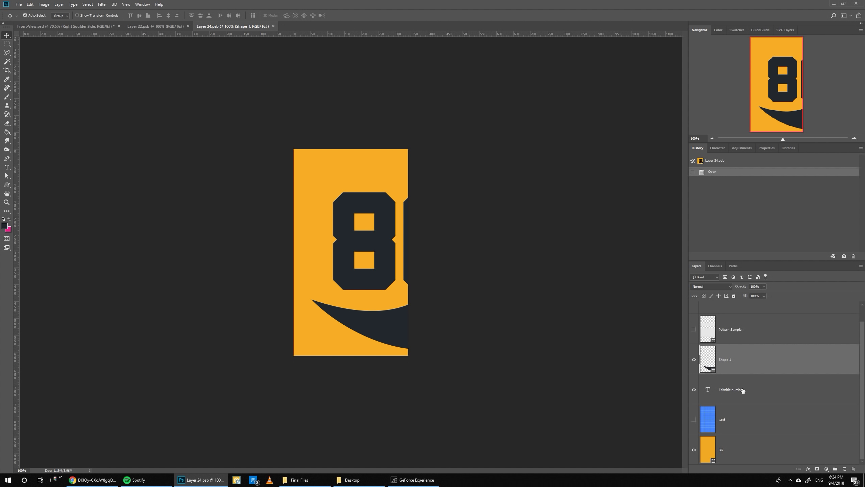
left_click(743, 390, "shift")
key("shift+Up")
key("shift+Up")
key("shift+Up")
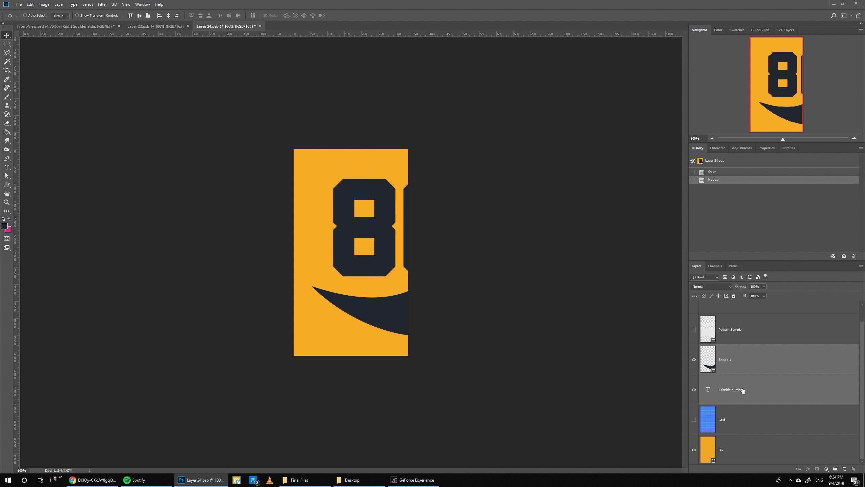
key("ctrl+Tab")
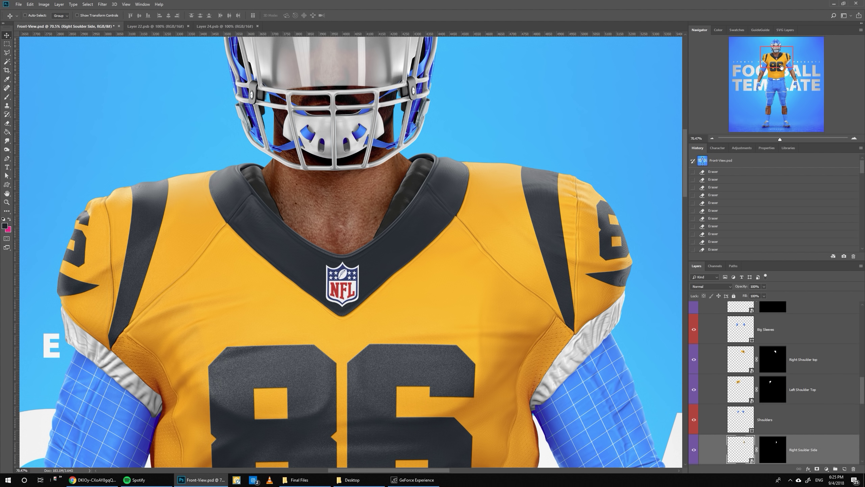
Recolor the Small Sleeves layer with the Rams library orange #F9A60B
left_click_drag(777, 62, 776, 70)
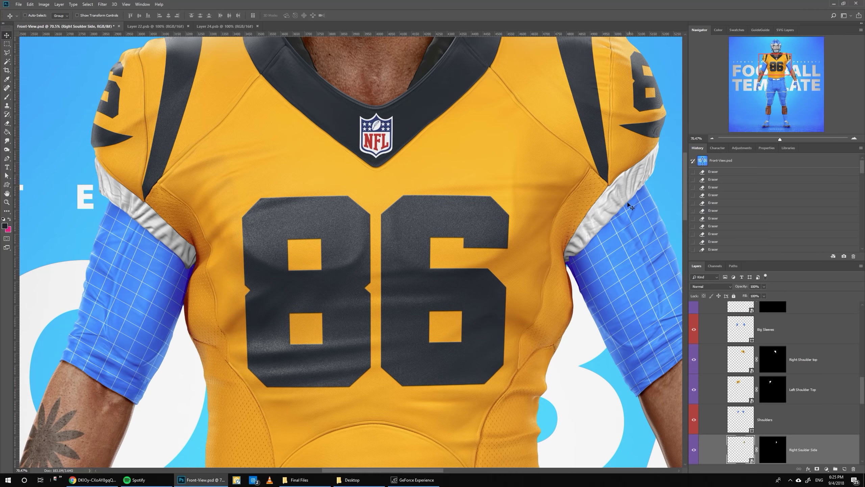
scroll(736, 329, "up", 3)
scroll(736, 329, "up", 1)
left_click(761, 329)
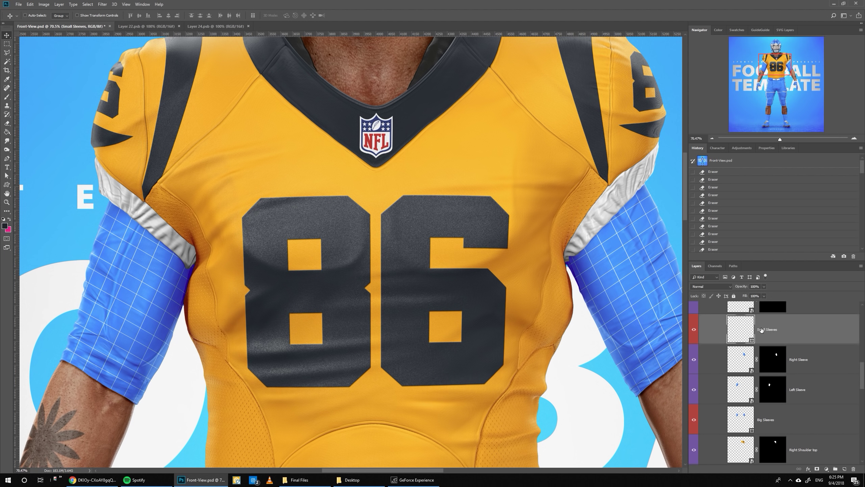
left_click(788, 147)
left_click(724, 192)
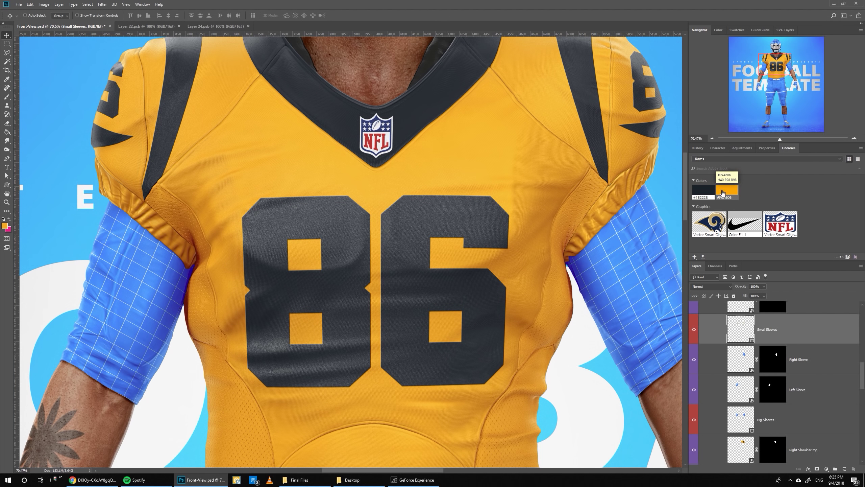
Hide the Right Sleeve and Left Sleeve pattern layers and recolor Big Sleeves with the Rams orange
left_click(801, 373)
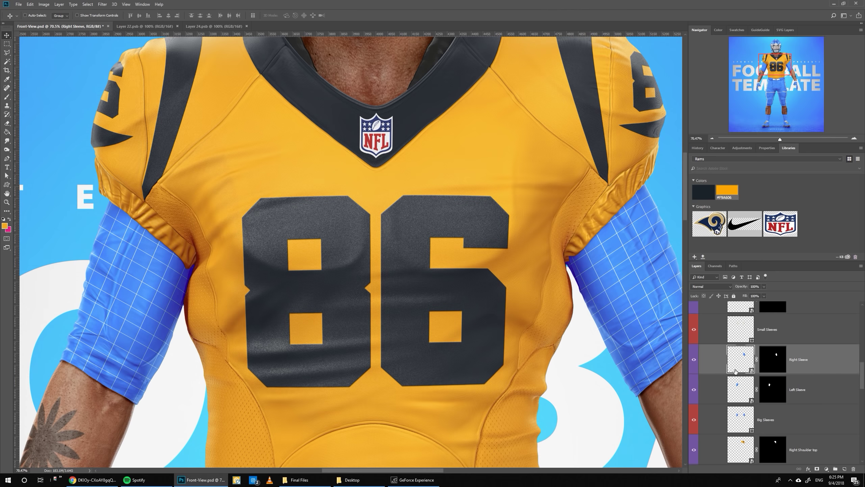
left_click(694, 360)
left_click(694, 389)
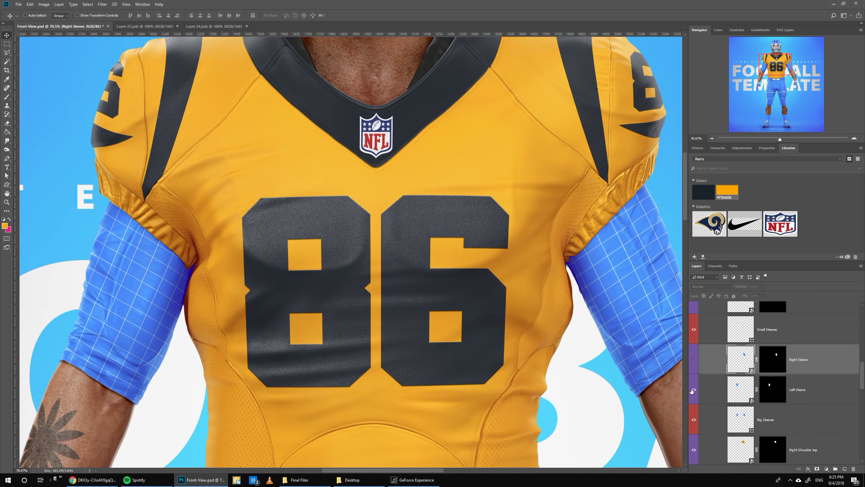
left_click(764, 420)
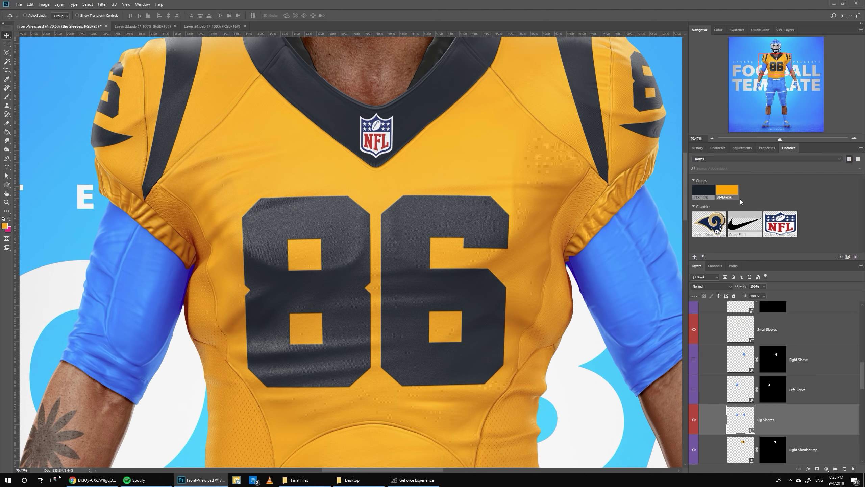
left_click_drag(736, 195, 630, 197)
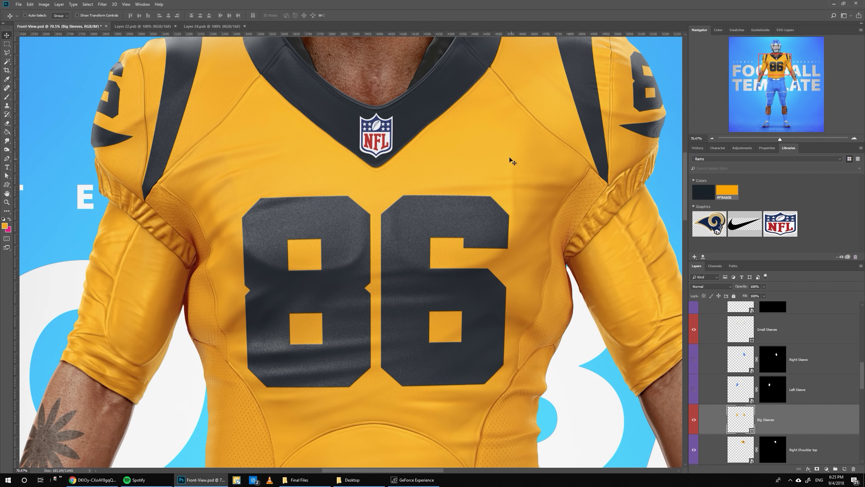
Expand the Helmet group's Editable parts and open its "Add your Logo here" smart object
left_click(776, 67)
left_click_drag(779, 138, 780, 138)
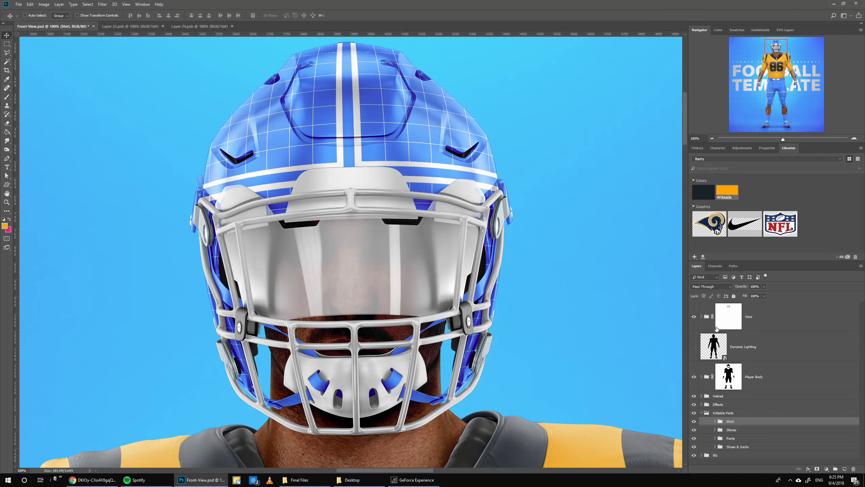
left_click(715, 350)
left_click(701, 396)
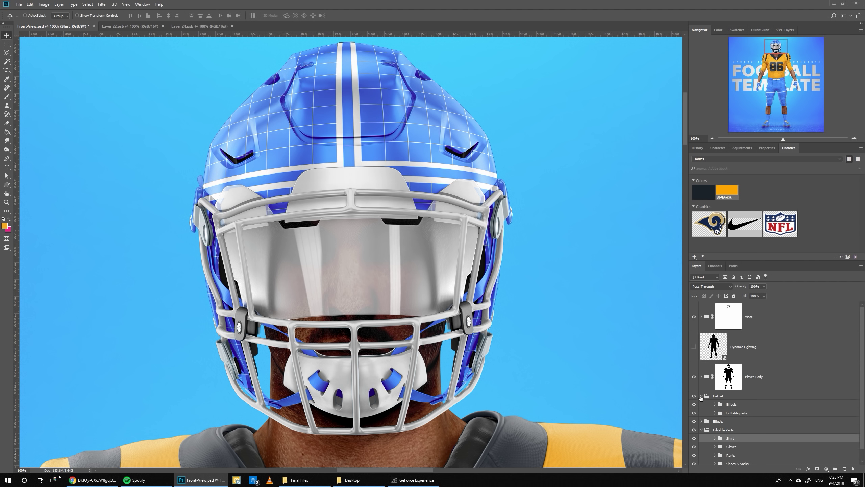
left_click(715, 413)
scroll(715, 414, "down", 3)
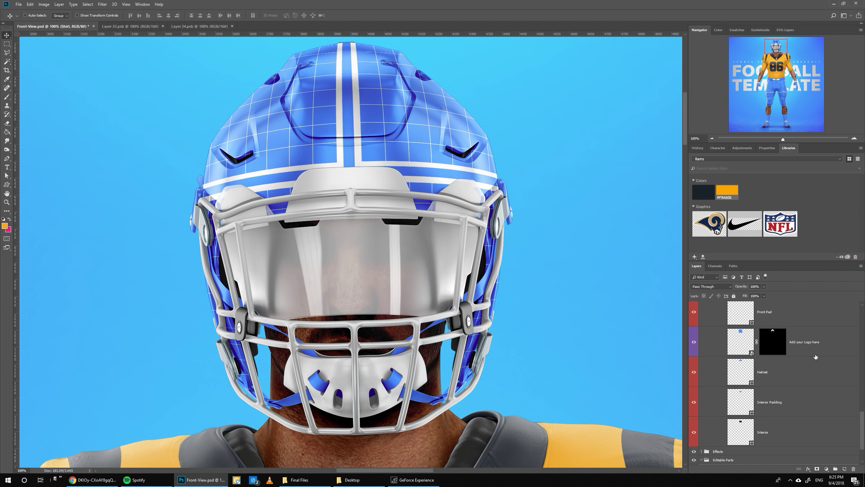
left_click(827, 349)
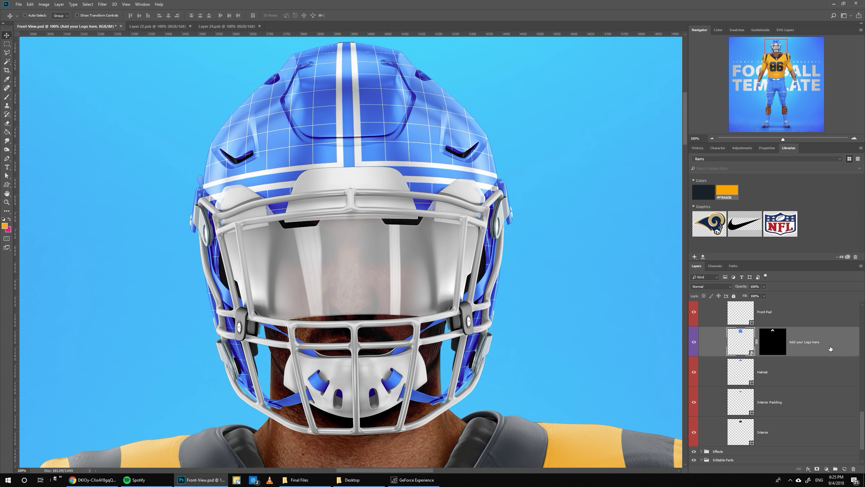
double_click(746, 343)
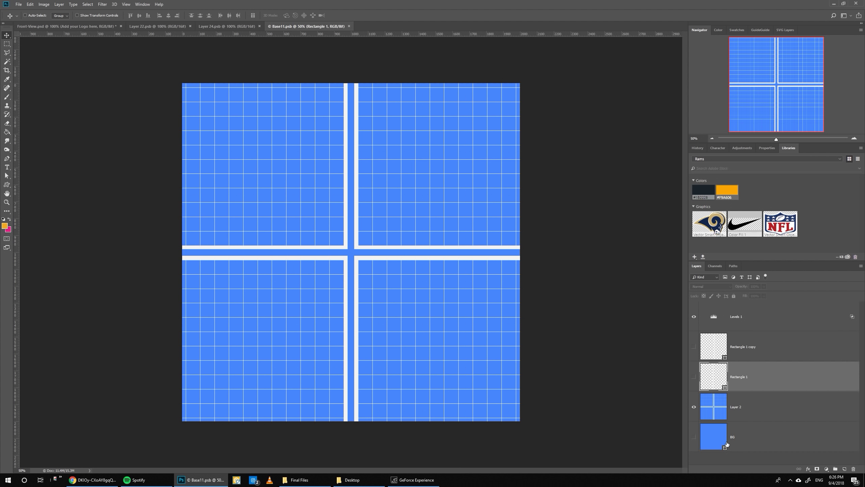
Hide Layer 2, show BG in Base11.psb, and recolor BG with the Rams navy shifted to a slightly more saturated blue
left_click(693, 406)
left_click(693, 436)
left_click(749, 437)
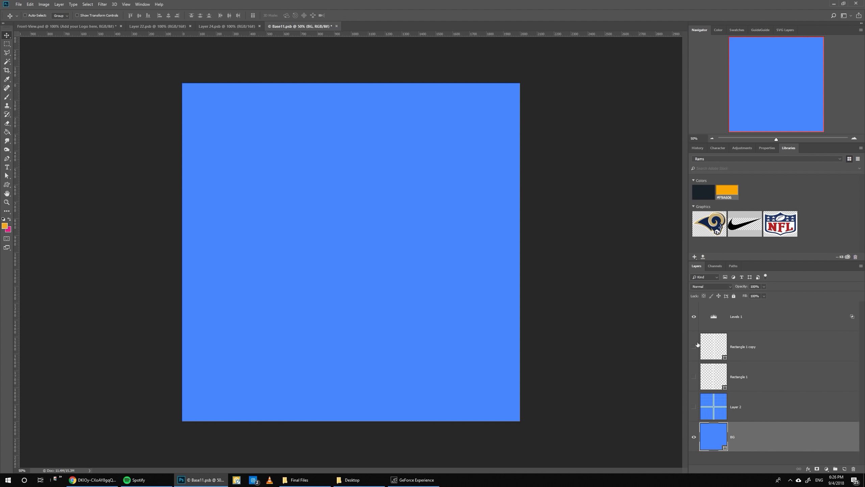
left_click(703, 191)
double_click(703, 191)
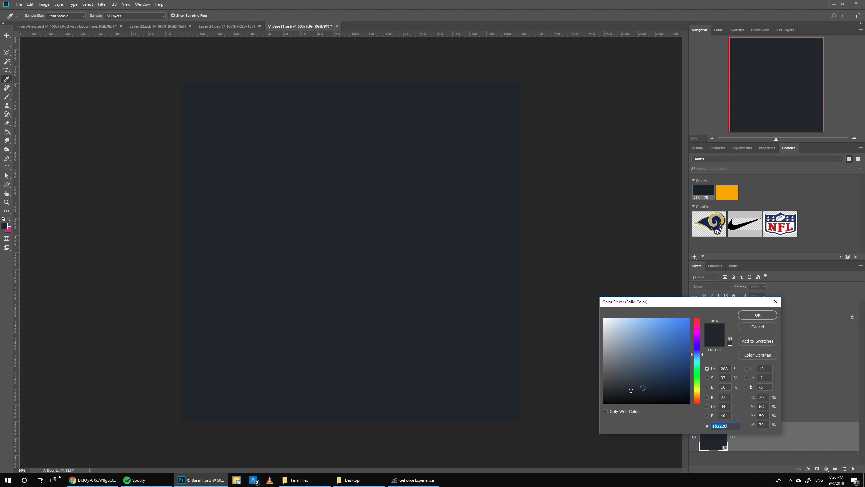
left_click(642, 388)
left_click_drag(642, 385, 647, 388)
left_click(757, 314)
Show both Rectangle 1 stripe layers, check the reference uniform photo, and draw a tall curved horn band left of the stripes with the Pen tool
left_click(693, 375)
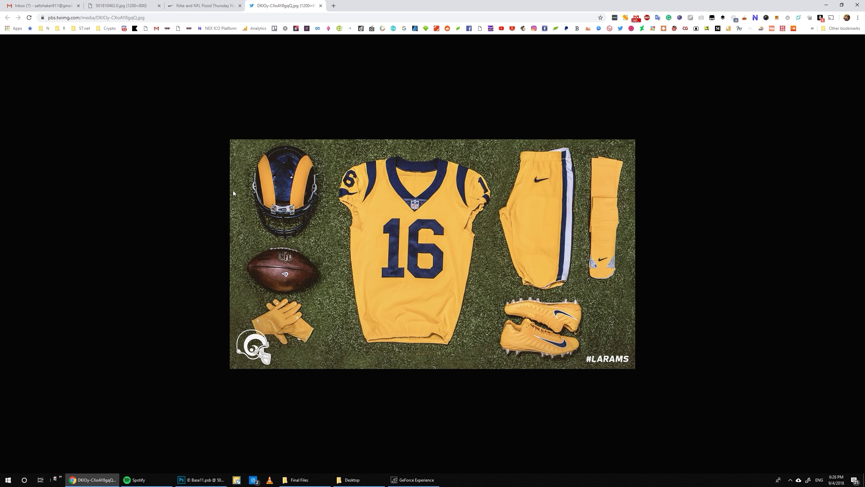
key("alt+Tab")
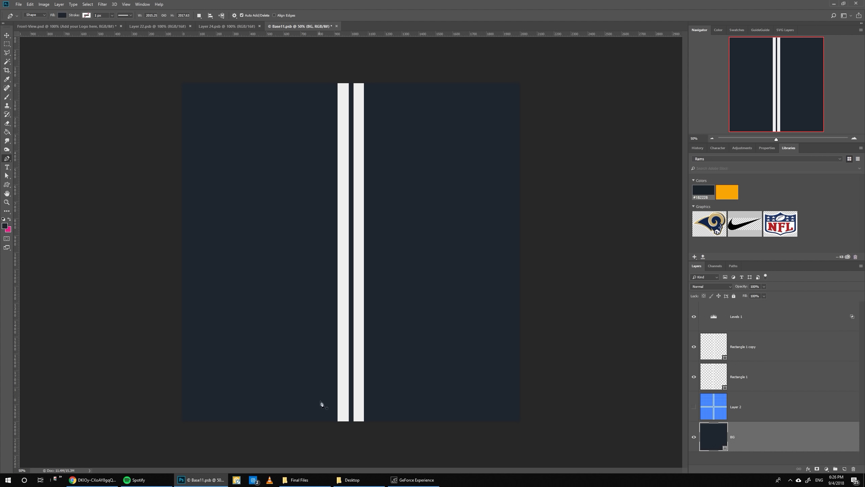
left_click(331, 422)
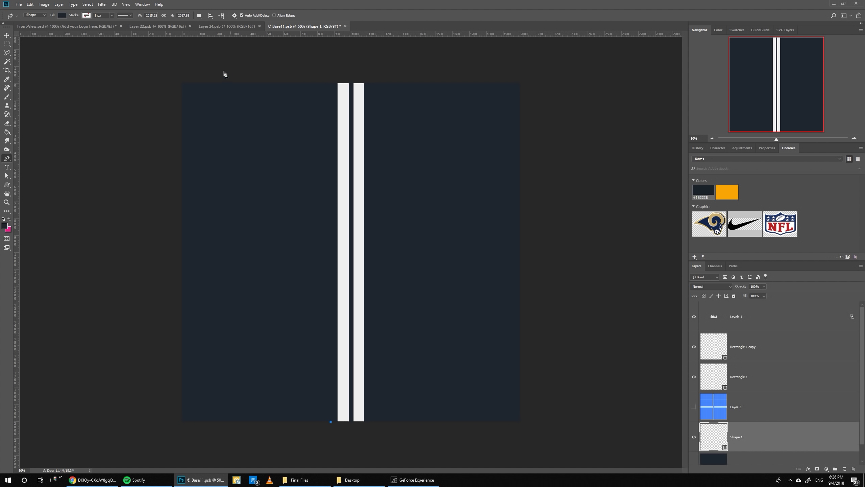
left_click_drag(183, 67, 28, 62)
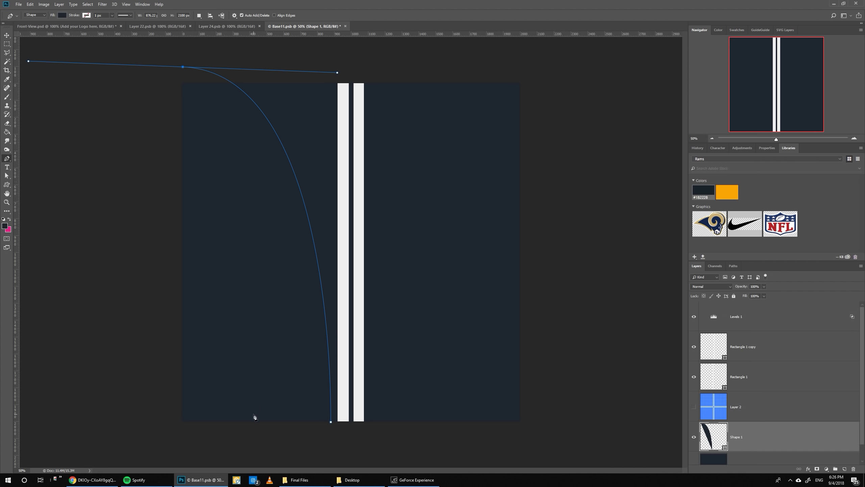
left_click(246, 425)
mouse_move(246, 424)
left_mouse_down()
mouse_move(260, 218)
mouse_move(269, 232)
mouse_move(261, 425)
left_mouse_up()
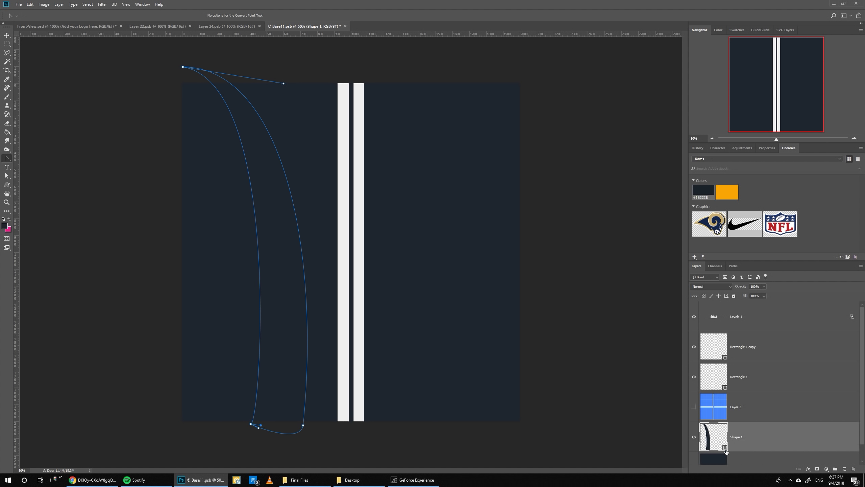
Recolor the horn-shaped Shape 1 with the Rams library orange and switch to the Move tool
left_click(737, 407)
left_click(736, 437)
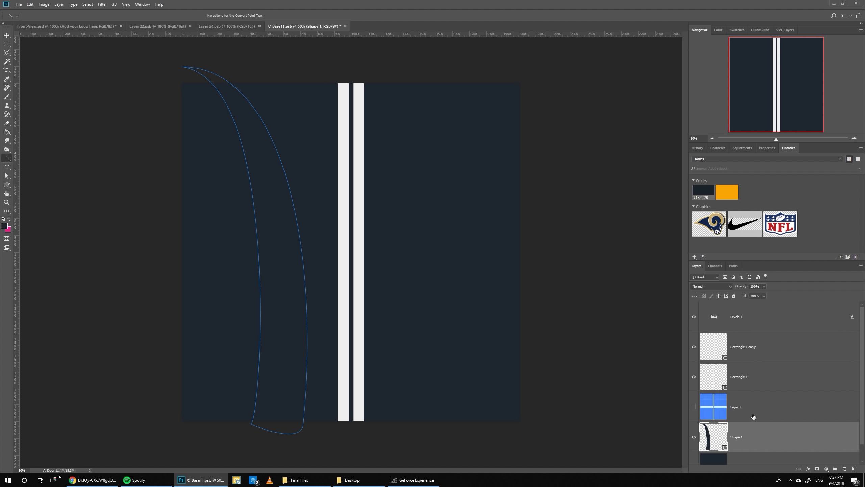
left_click(724, 192)
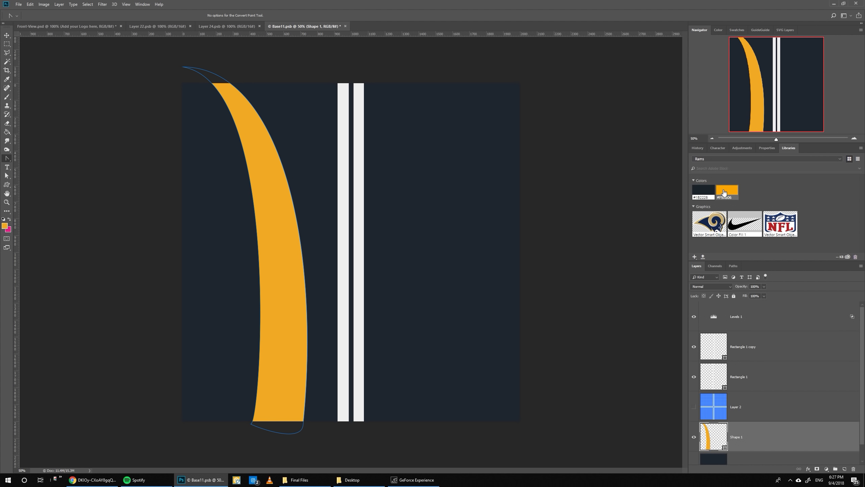
left_click(4, 38)
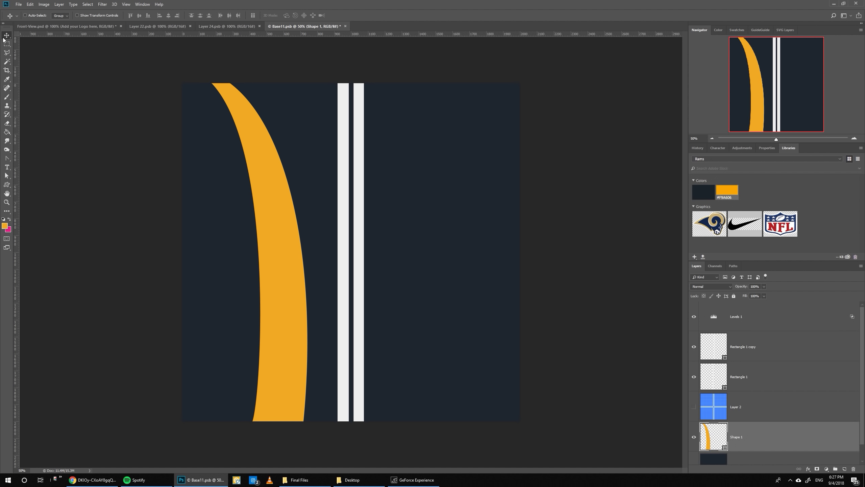
Save the horn artwork in Base11.psb, check it on the helmet in Front-View.psd, and shift the horn toward the white stripes
key("ctrl+s")
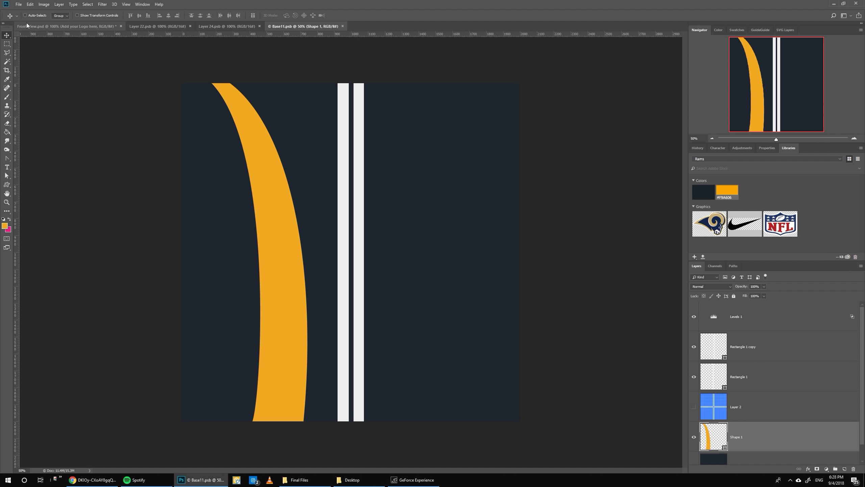
left_click(61, 27)
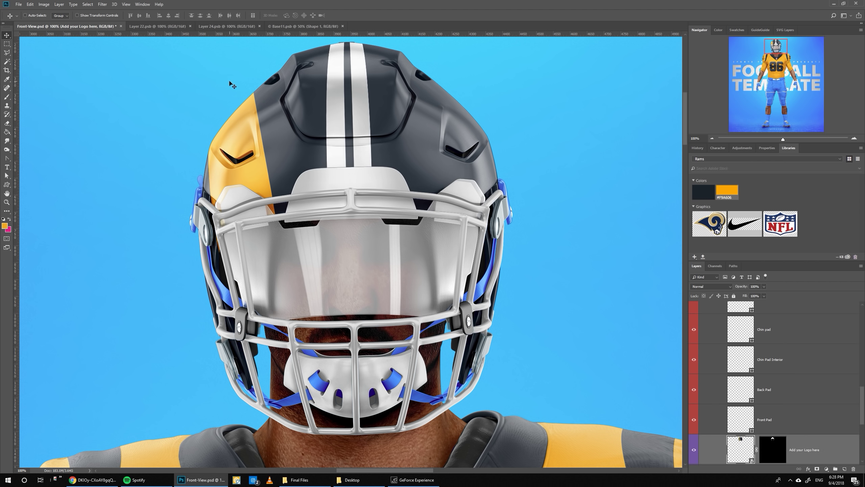
left_click(274, 26)
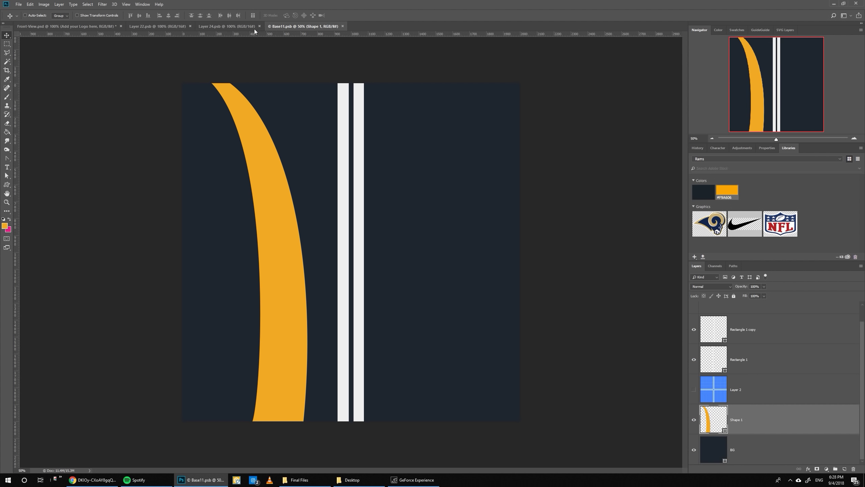
left_click(81, 28)
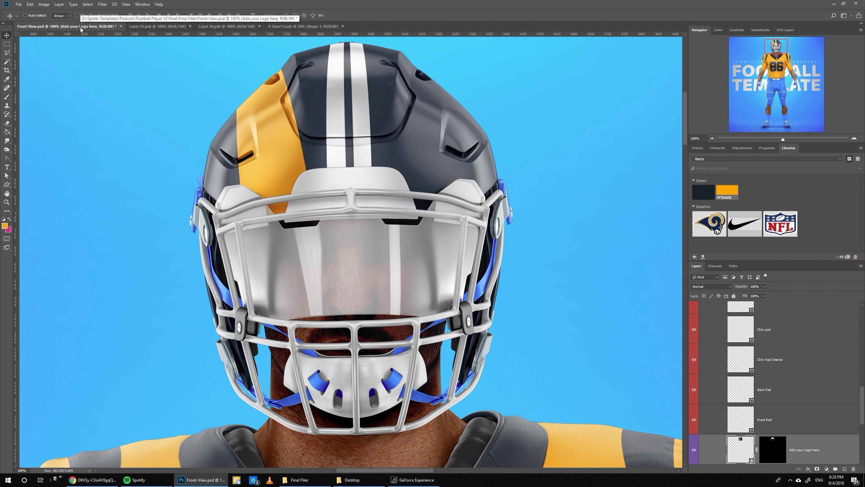
Duplicate the orange horn Shape 1 in Base11.psb, flip the copy horizontally, and place it on the opposite side of the white stripes
left_click(288, 30)
key("ctrl+j")
key("ctrl+t")
right_click(290, 228)
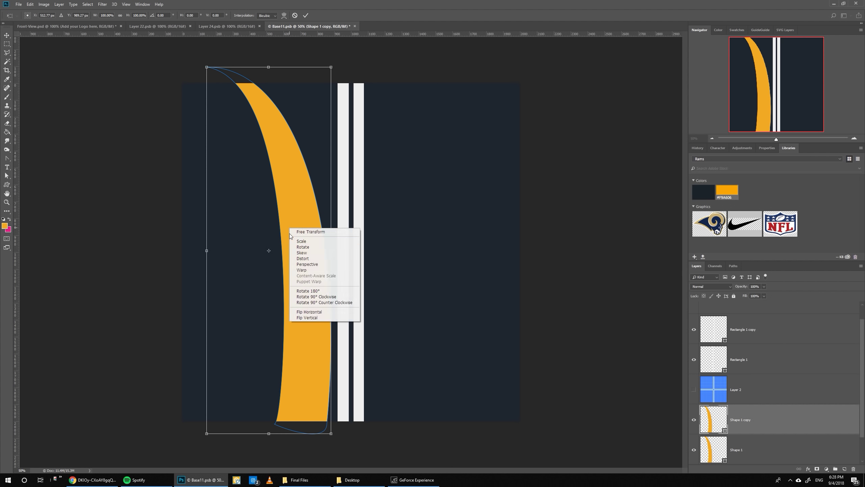
left_click(308, 314)
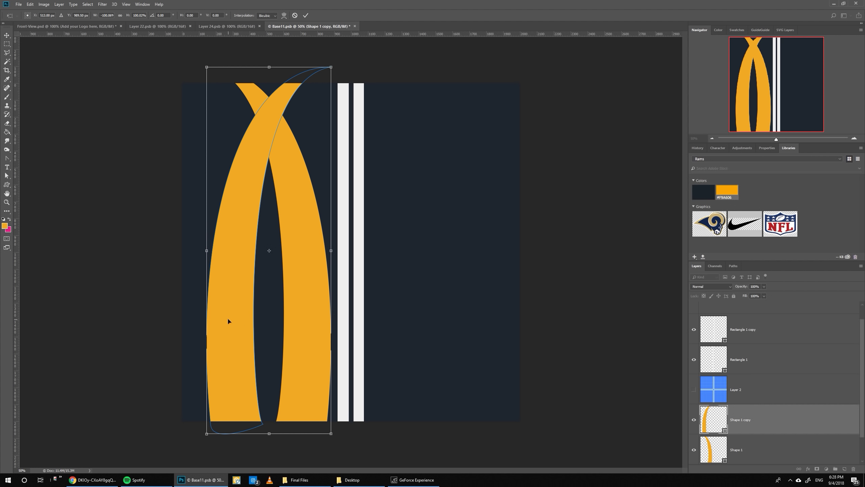
left_click_drag(227, 320, 393, 330)
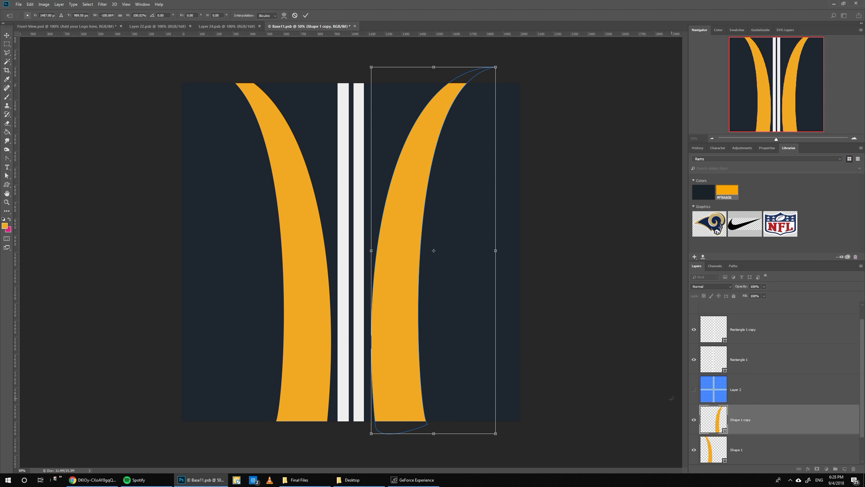
key("Return")
Hide the Rectangle 1 and Rectangle 1 copy stripe layers, save Base11.psb, and return to Front-View.psd
scroll(731, 391, "down", 2)
scroll(717, 368, "up", 3)
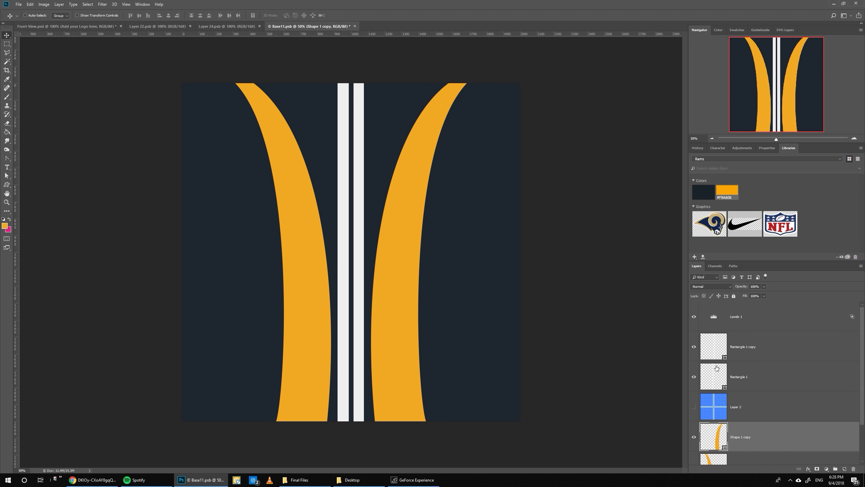
left_click(693, 376)
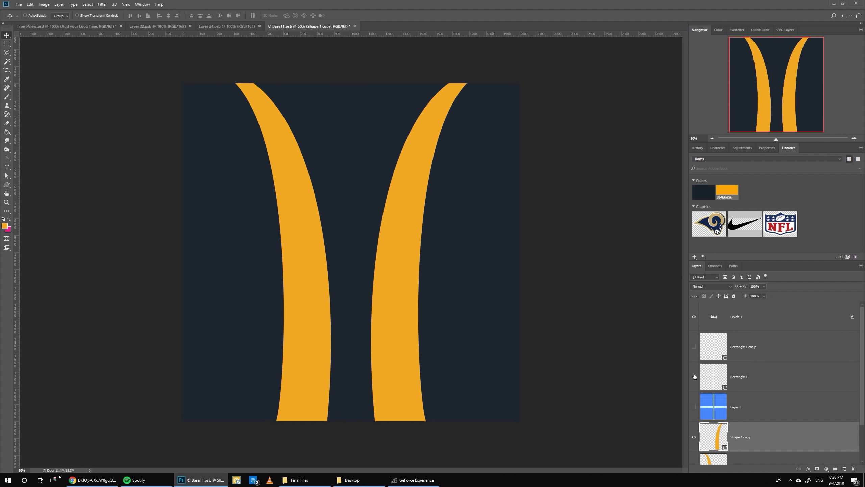
key("ctrl+s")
left_click(76, 27)
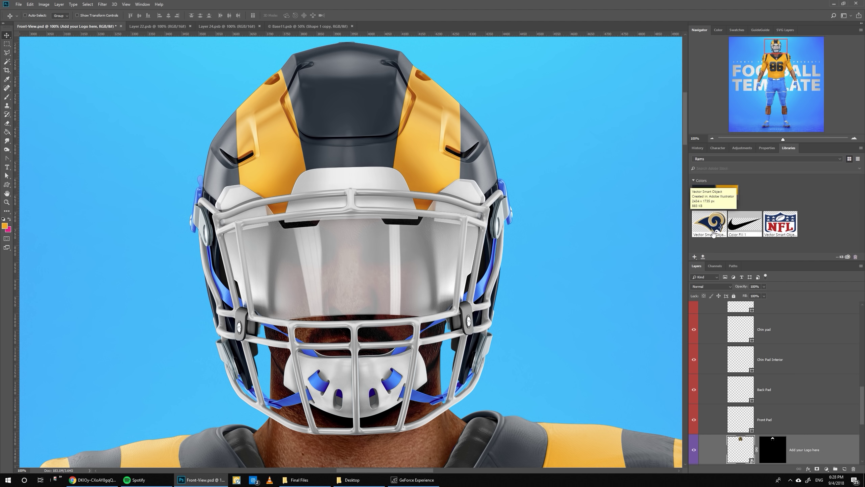
Place the Rams library logo on the helmet's front pad, scale it down to fit, and put its layer directly below Face Mask
left_click_drag(707, 231, 353, 196)
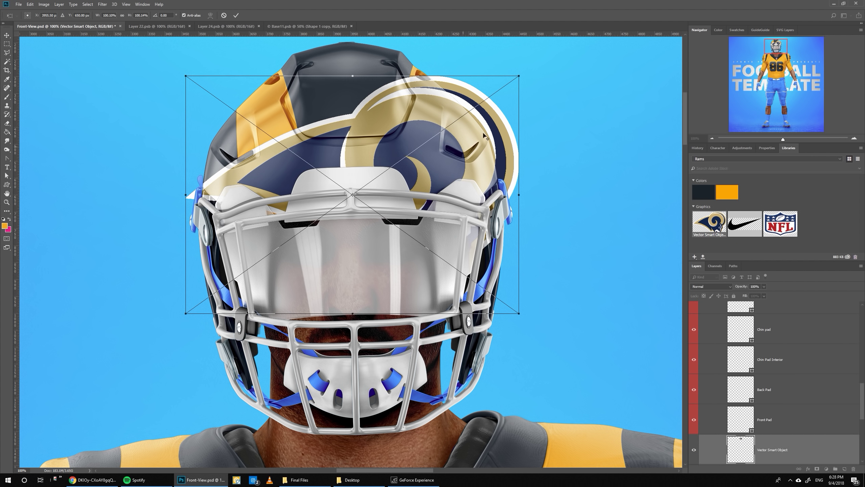
left_click_drag(516, 77, 383, 176)
key("Return")
left_click_drag(773, 449, 771, 430)
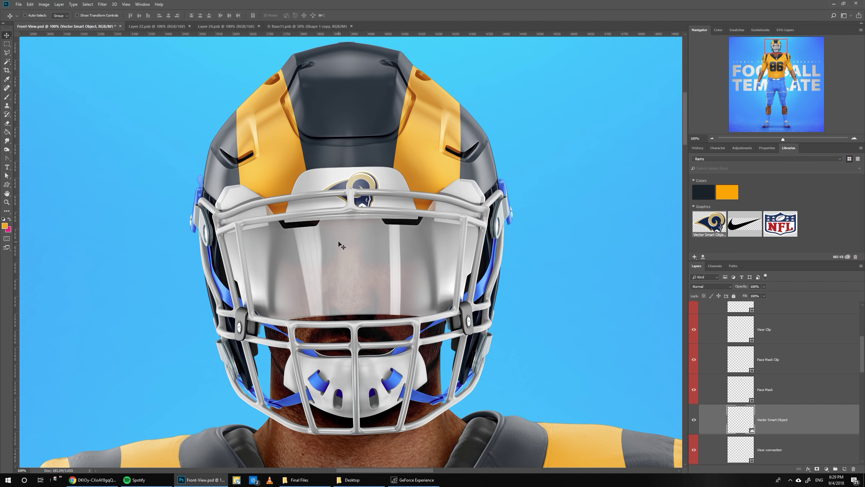
Recolor the Face Mask with the Rams library navy, and the Chin Strap 2 and Chin Strap layers with the library orange
left_click(763, 392)
left_click(702, 193)
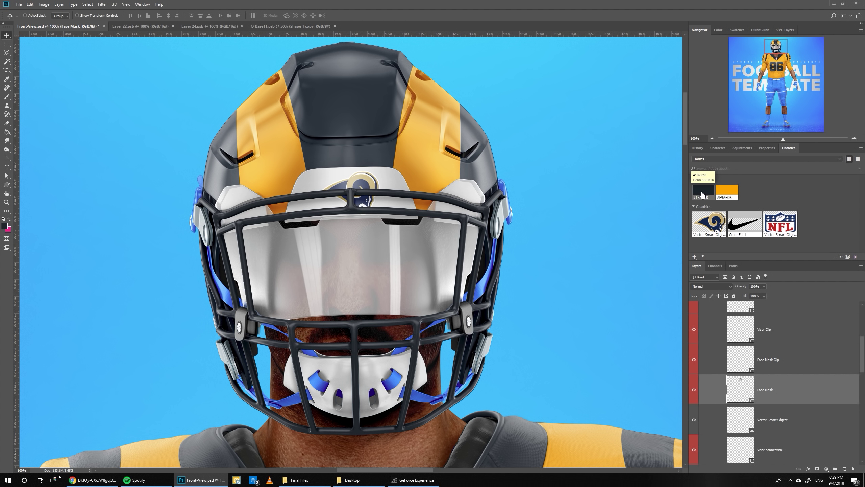
scroll(735, 377, "down", 3)
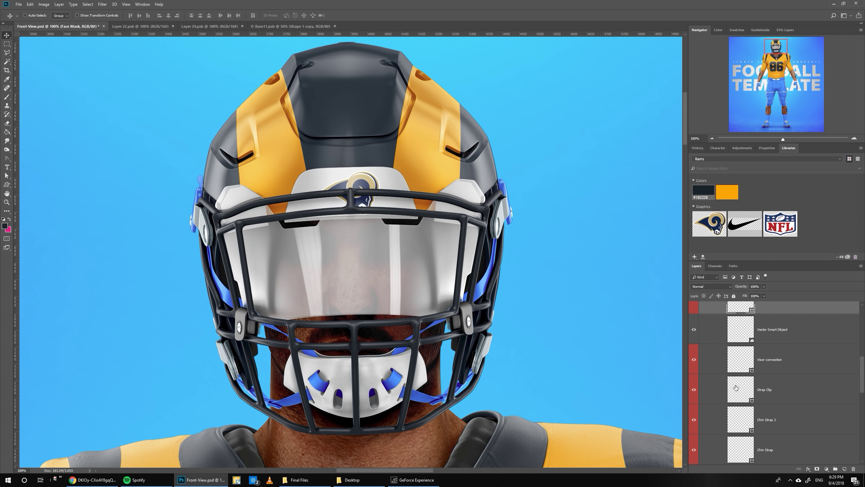
left_click(740, 418)
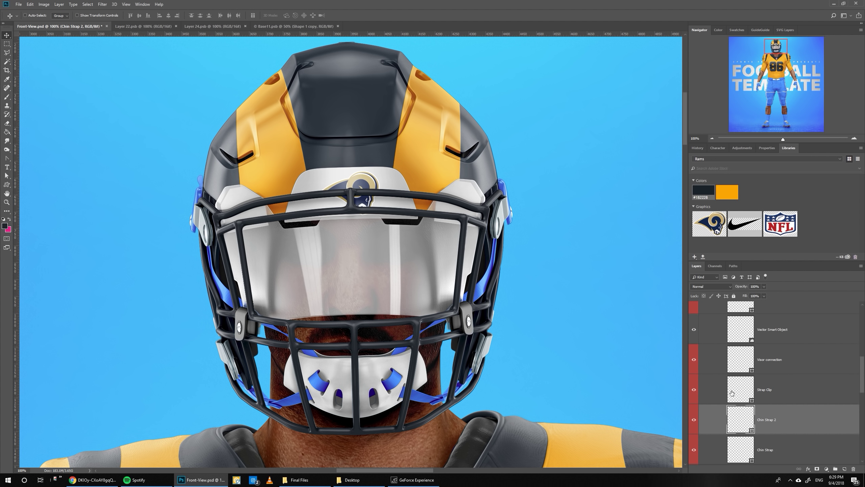
left_click(727, 192)
left_click(746, 456)
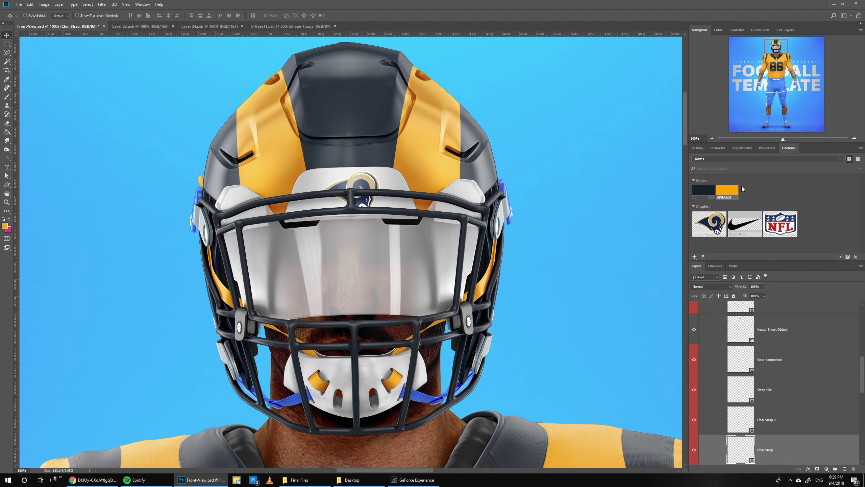
left_click(727, 191)
Recolor the helmet's Chin pad and Visor connection layers with the Rams library navy
scroll(758, 402, "down", 1)
scroll(758, 402, "down", 2)
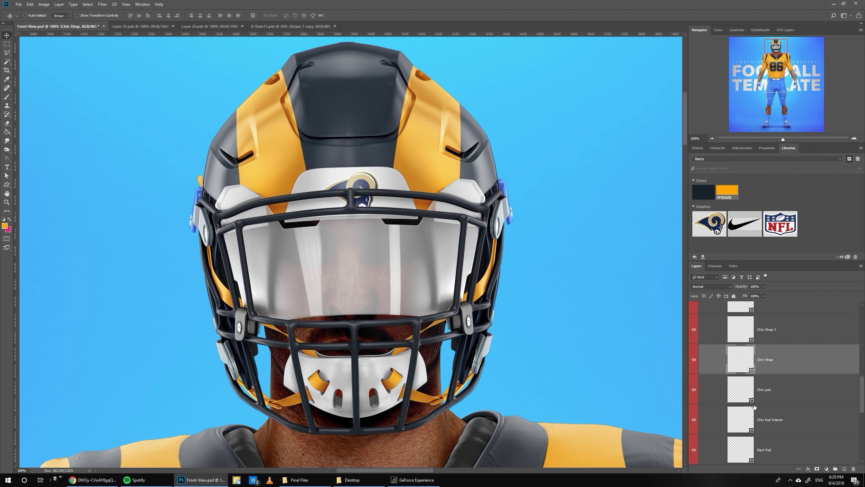
left_click(748, 389)
left_click(703, 192)
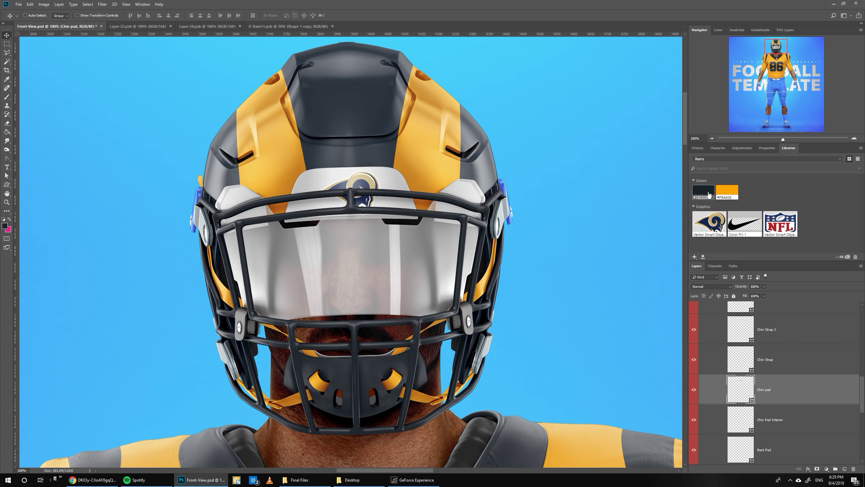
scroll(748, 390, "up", 4)
left_click(748, 389)
left_click(703, 192)
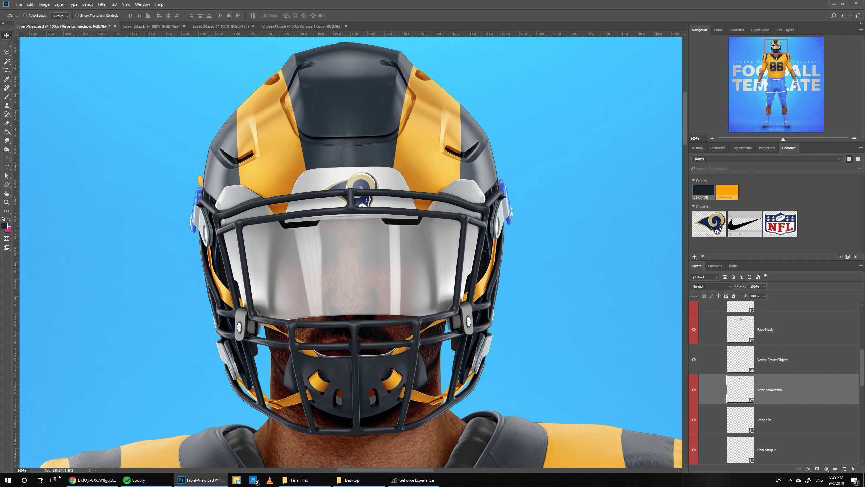
Recolor the Visor Clip with the Rams library orange and the Face Mask Clip with the library navy
scroll(749, 375, "up", 3)
left_click(749, 359)
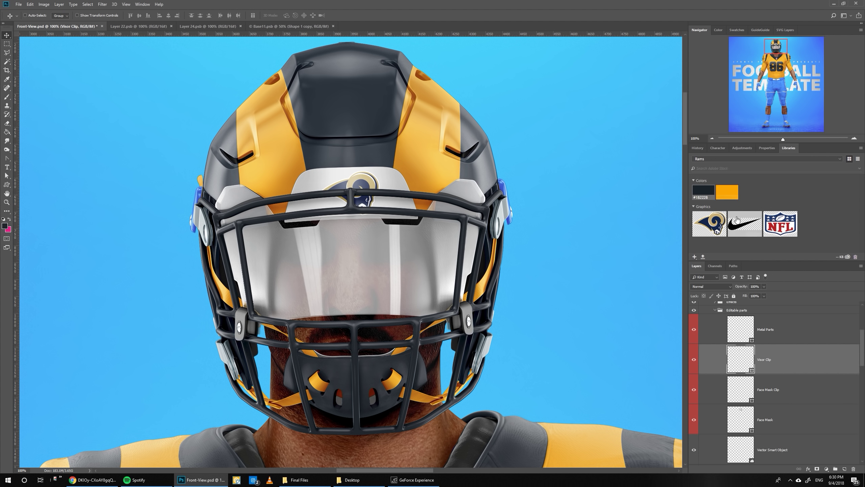
left_click(728, 191)
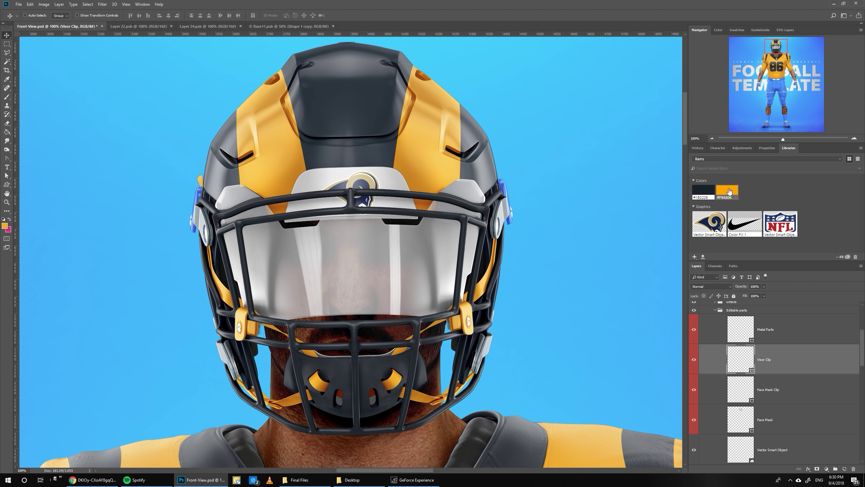
left_click(739, 397)
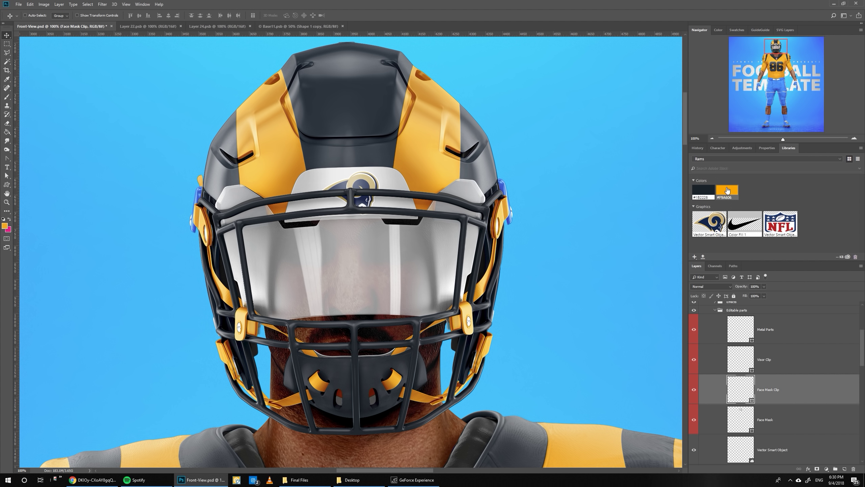
left_click(708, 191)
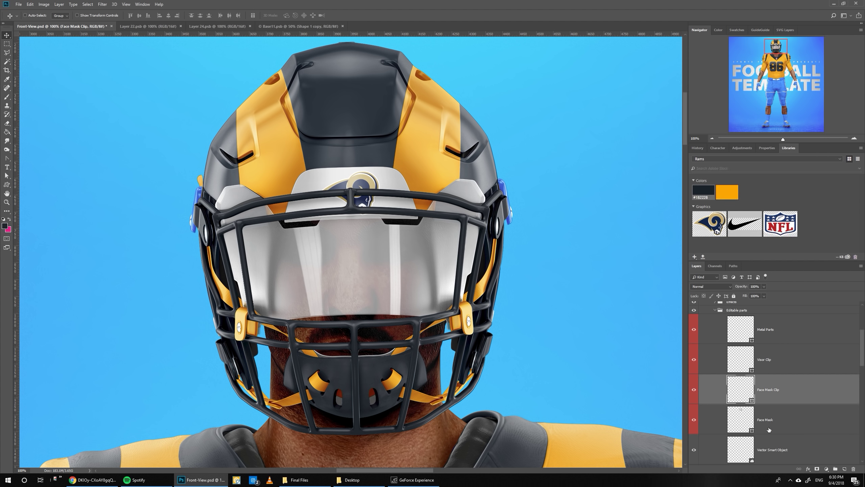
Recolor the helmet's Strap Clip layer with the Rams library orange
scroll(769, 430, "down", 2)
scroll(769, 429, "down", 2)
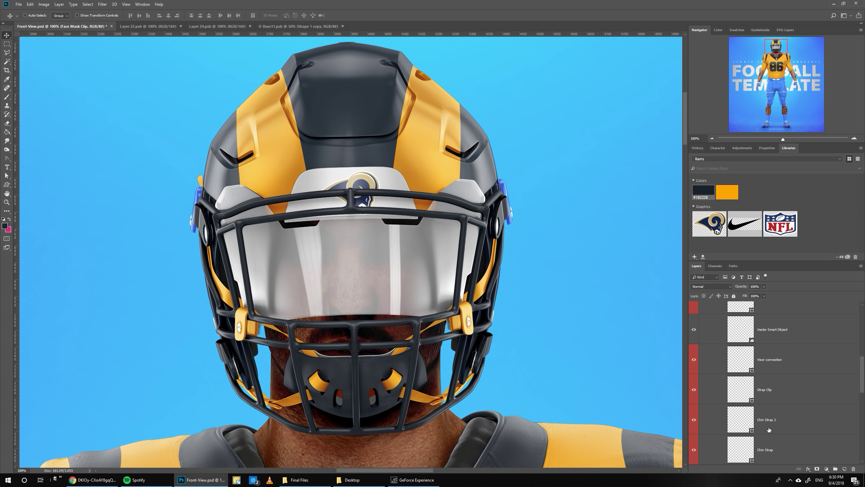
left_click(769, 404)
left_click(727, 190)
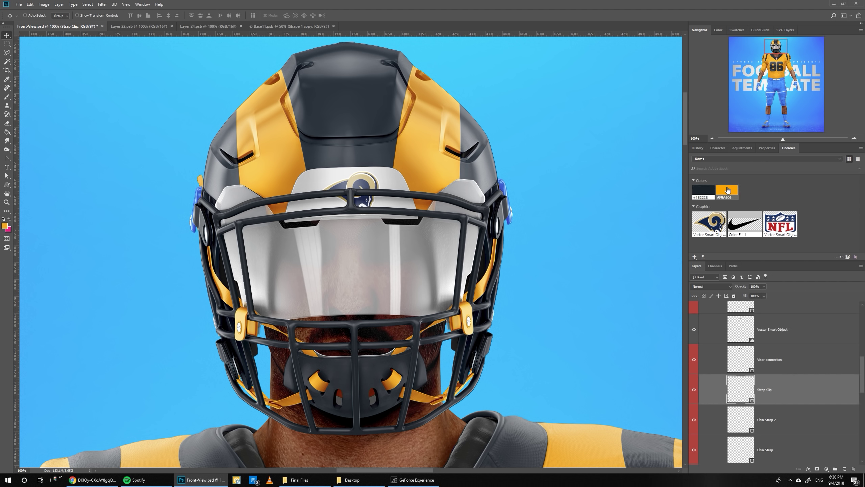
Recolor the Palm and Wrist layers in the Gloves group with the Rams library orange
key("ctrl+0")
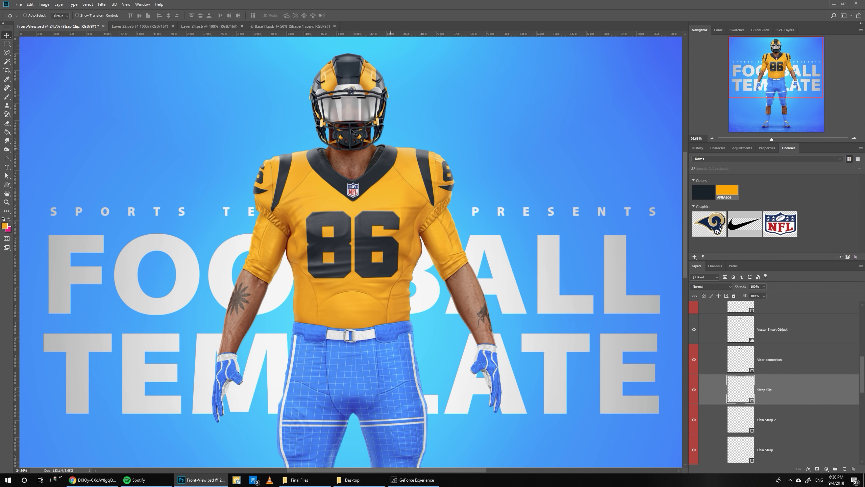
key("ctrl+plus")
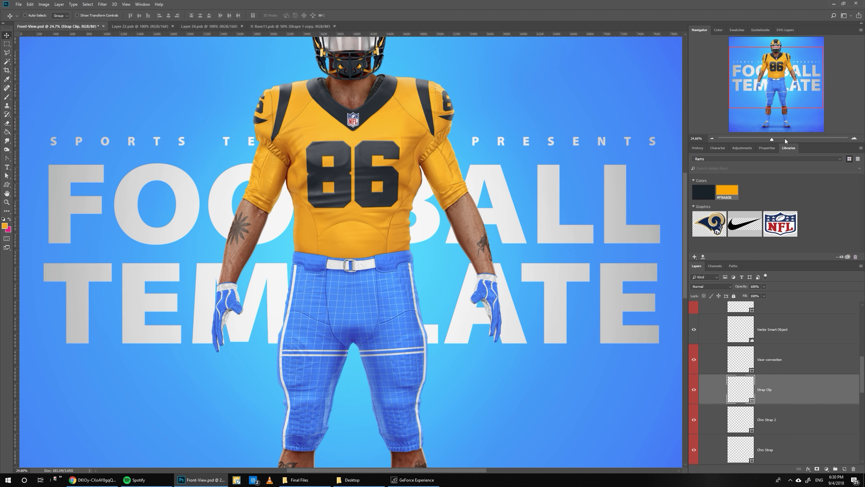
left_click_drag(774, 139, 778, 140)
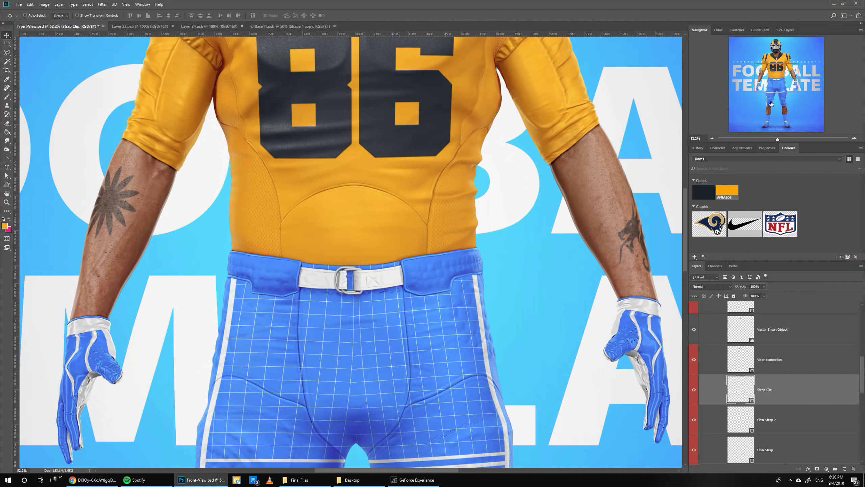
left_click_drag(764, 66, 765, 71)
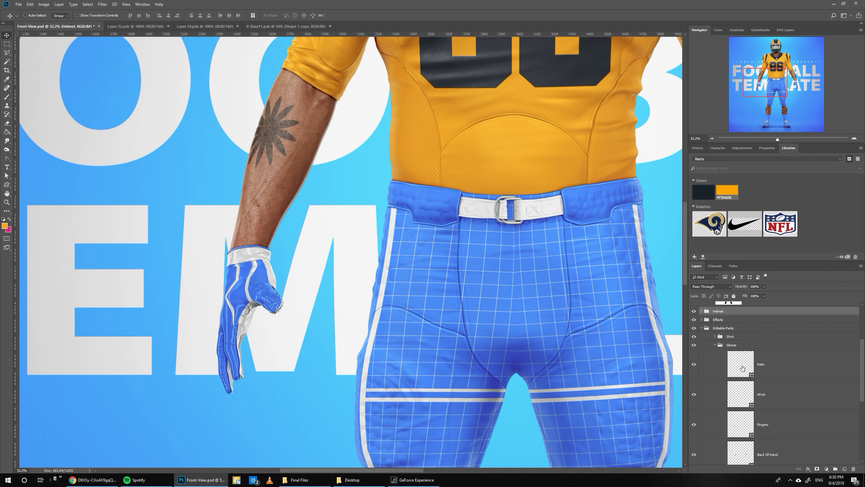
left_click(742, 368)
left_click(728, 190)
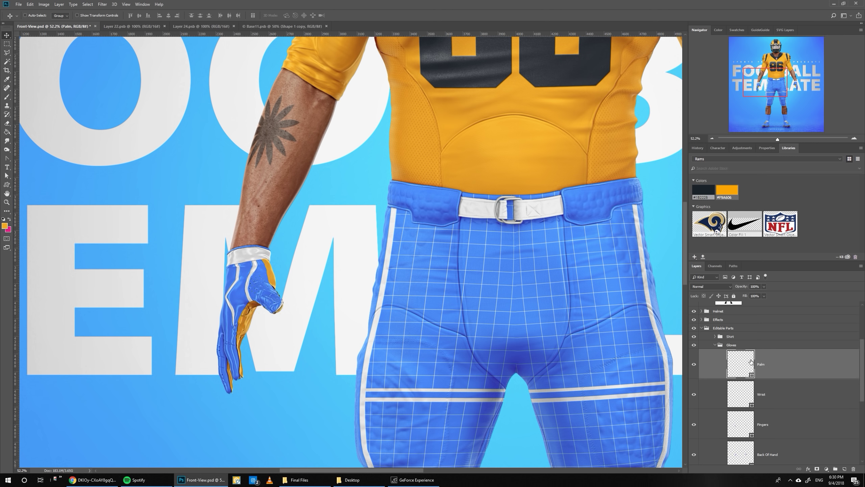
key("alt+bracketleft")
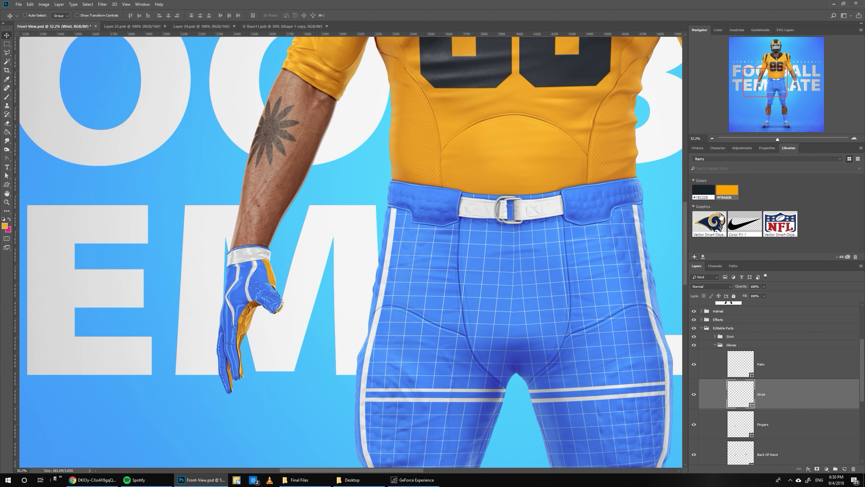
left_click(727, 191)
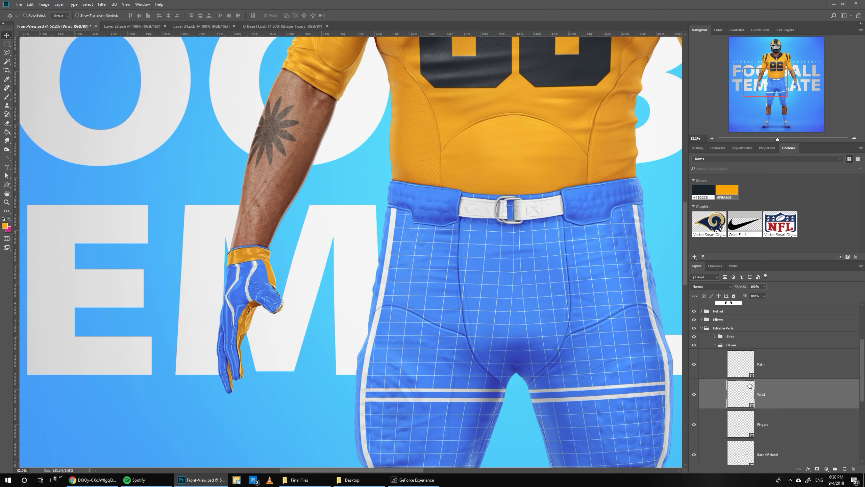
Recolor the gloves' Fingers and Back Of Hand layers with the Rams library orange
left_click(749, 434)
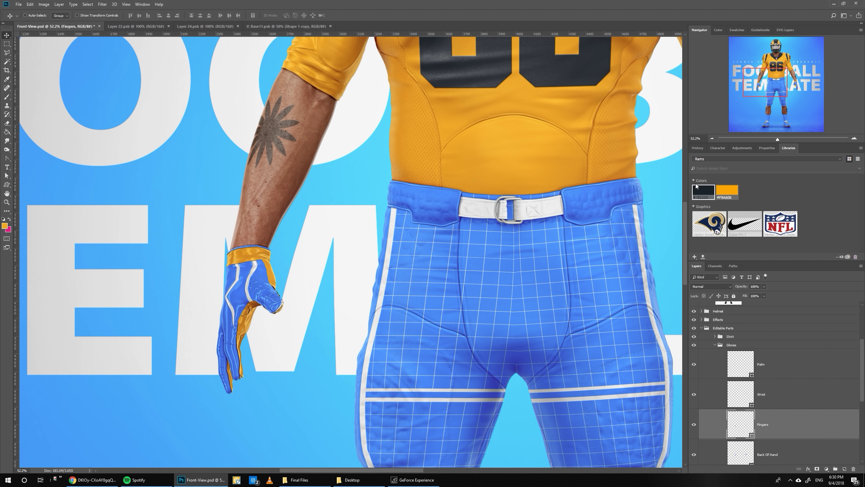
left_click(725, 192)
scroll(736, 408, "down", 1)
scroll(736, 409, "down", 1)
left_click(735, 402)
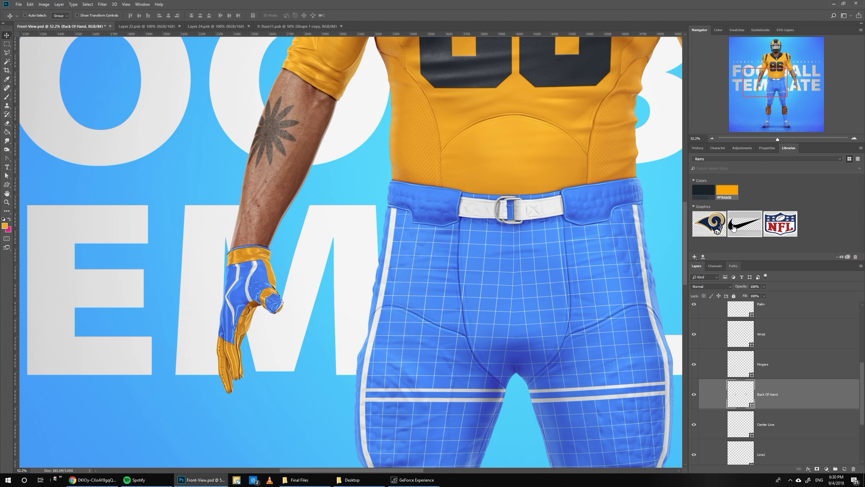
left_click(728, 192)
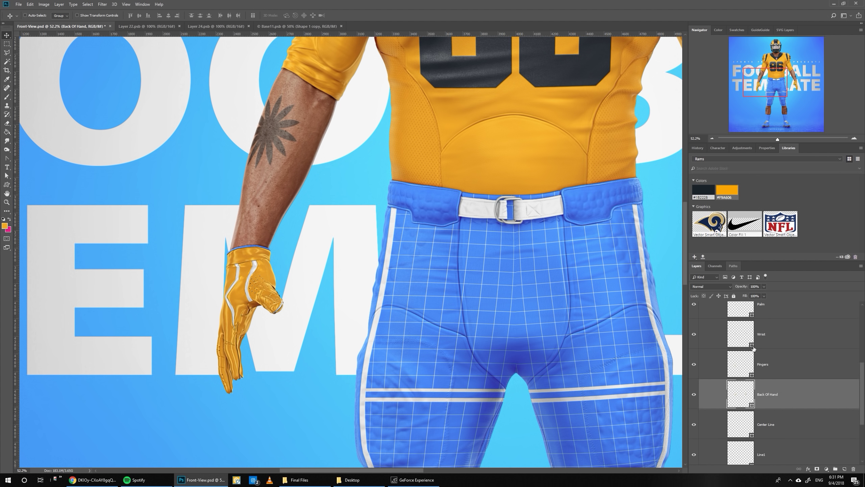
Recolor the gloves' Center Line, Line1 and Line2 layers with the Rams library navy
scroll(753, 413, "down", 1)
left_click(745, 397)
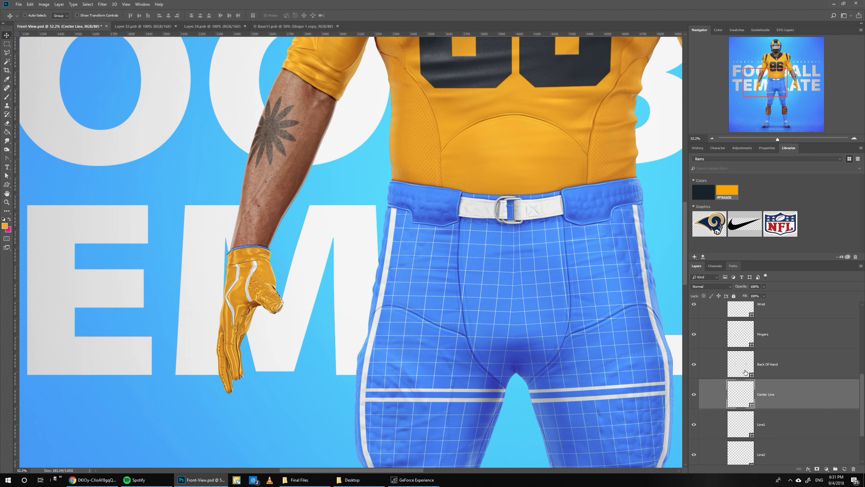
left_click(709, 195)
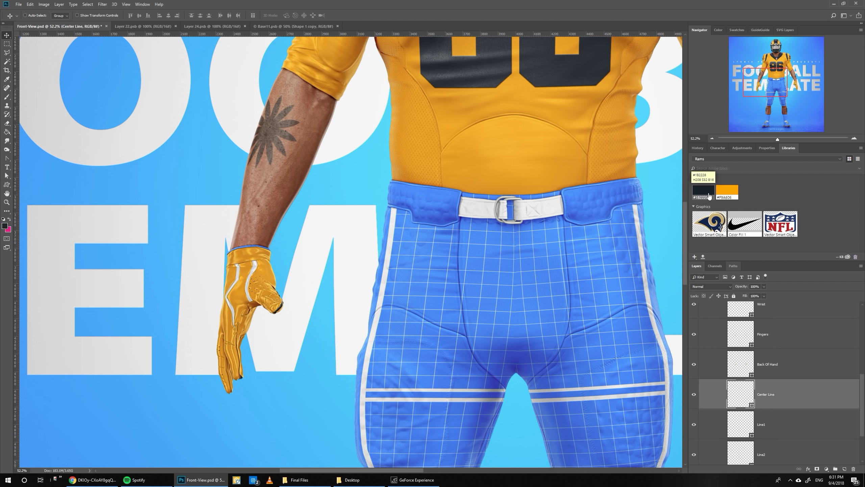
key("alt+bracketleft")
left_click(703, 191)
key("alt+bracketleft")
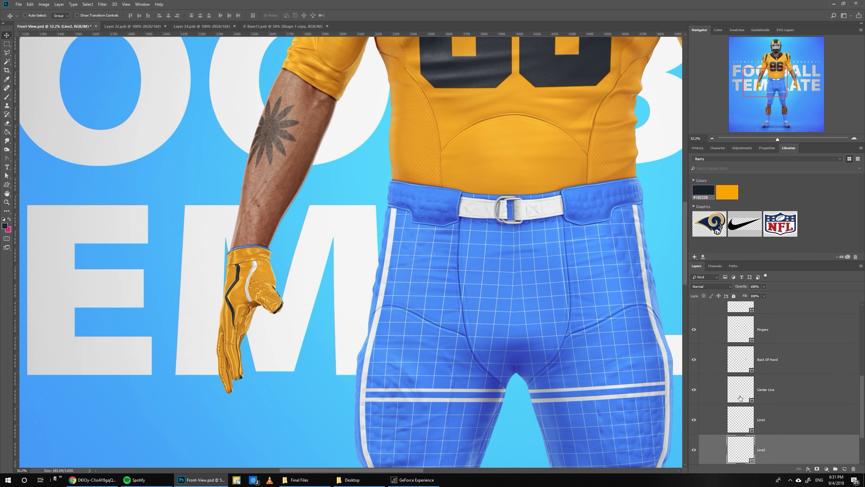
left_click(704, 192)
Recolor the gloves' Top Seam layer with the Rams library navy
scroll(747, 426, "down", 2)
left_click(746, 426)
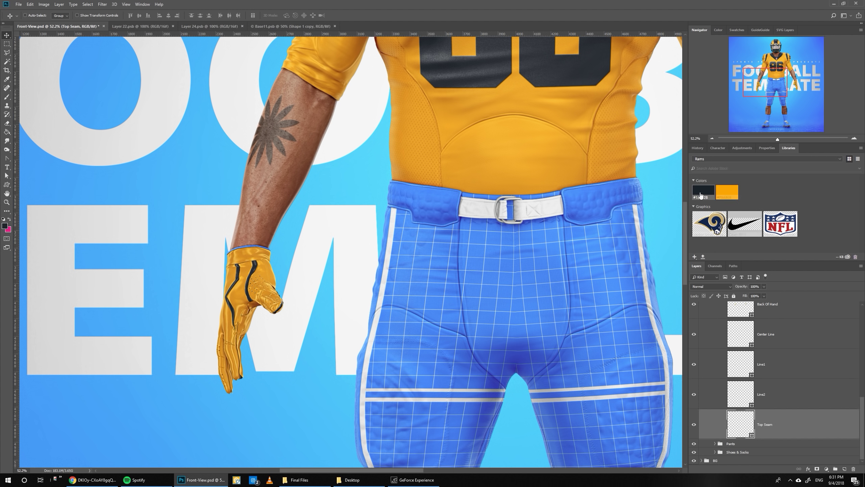
left_click(702, 193)
Collapse the Gloves group and expand the Pants group to reach the pants layers
mouse_move(775, 82)
left_mouse_down()
mouse_move(799, 83)
mouse_move(784, 84)
left_mouse_up()
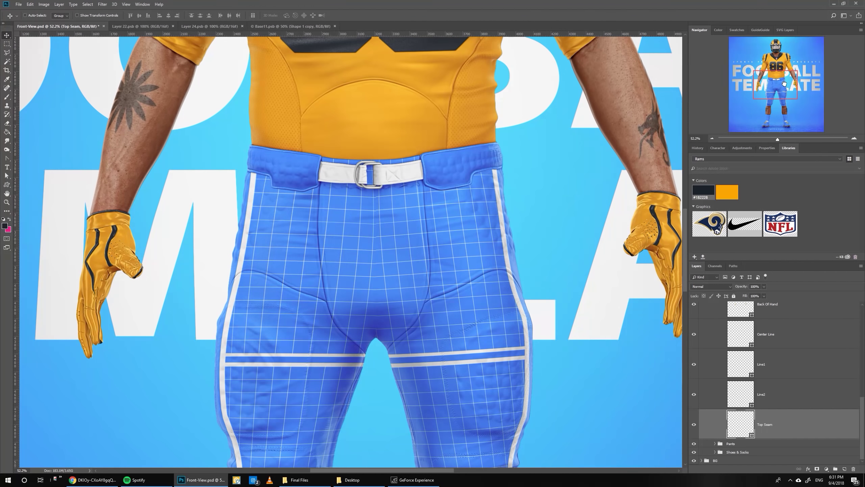
scroll(738, 327, "up", 10)
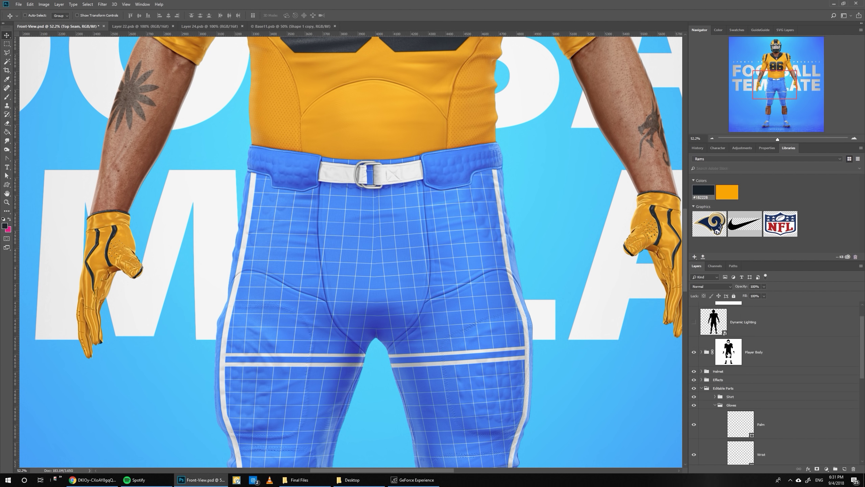
left_click(714, 406)
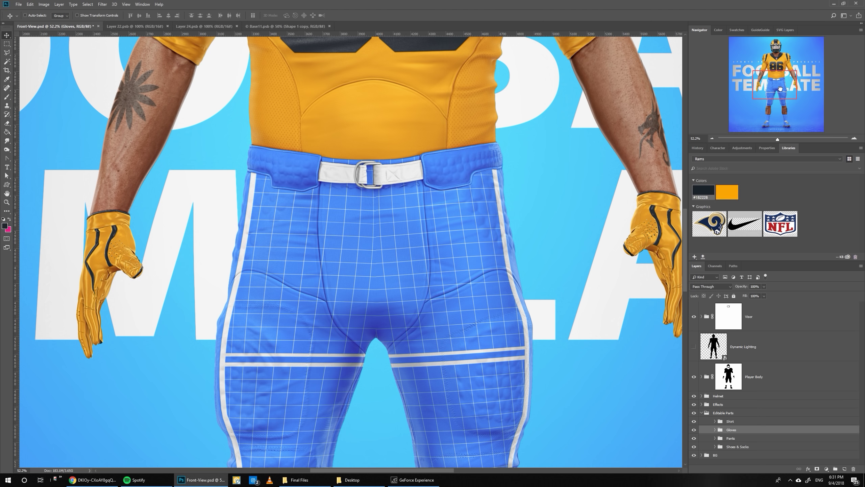
left_click_drag(780, 89, 778, 93)
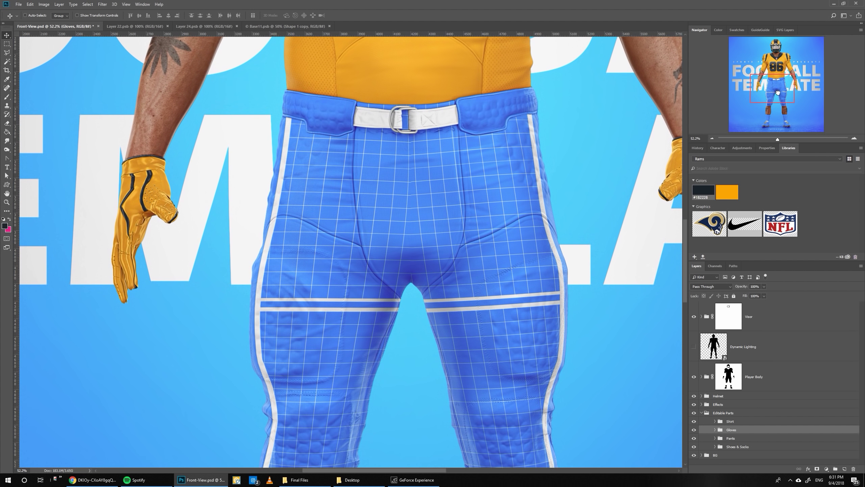
left_click(714, 438)
scroll(741, 419, "down", 4)
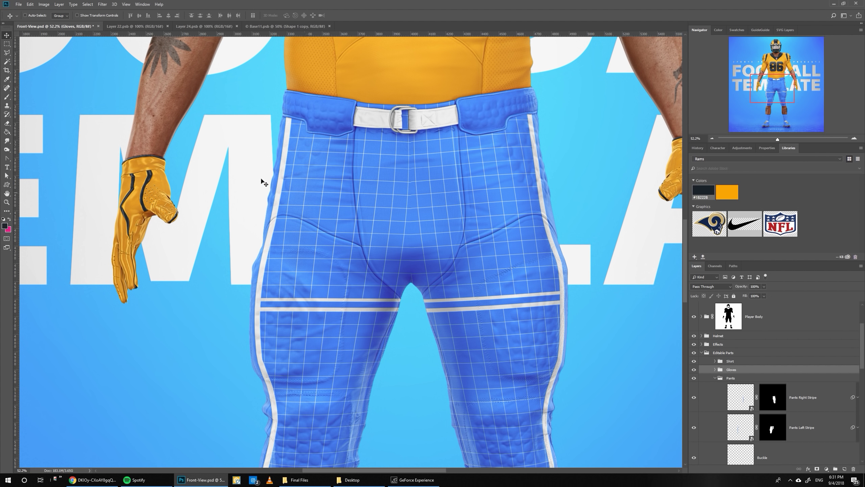
Switch to Chrome to examine the pants and their side stripe in the Rams uniform reference photo, and return to Photoshop
left_click(60, 477)
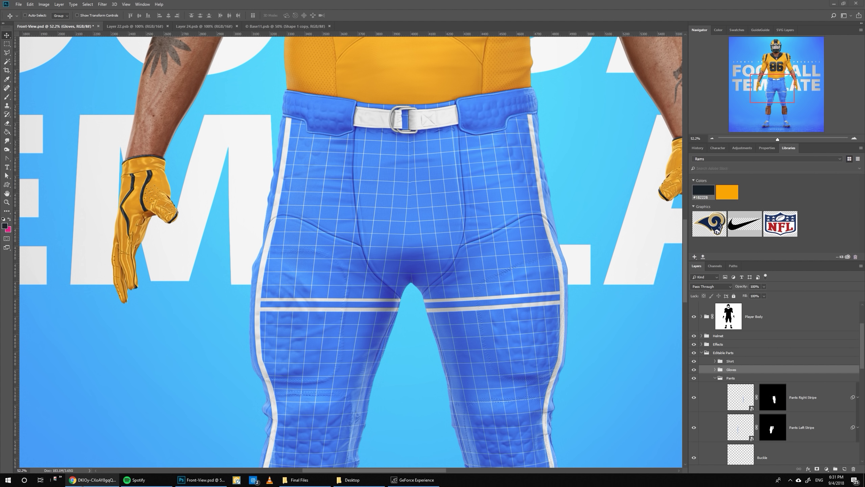
left_click(92, 480)
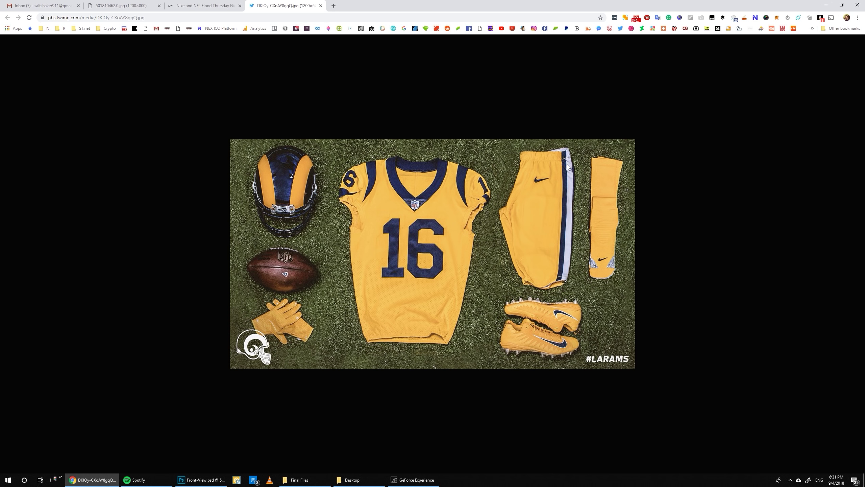
key("alt+Tab")
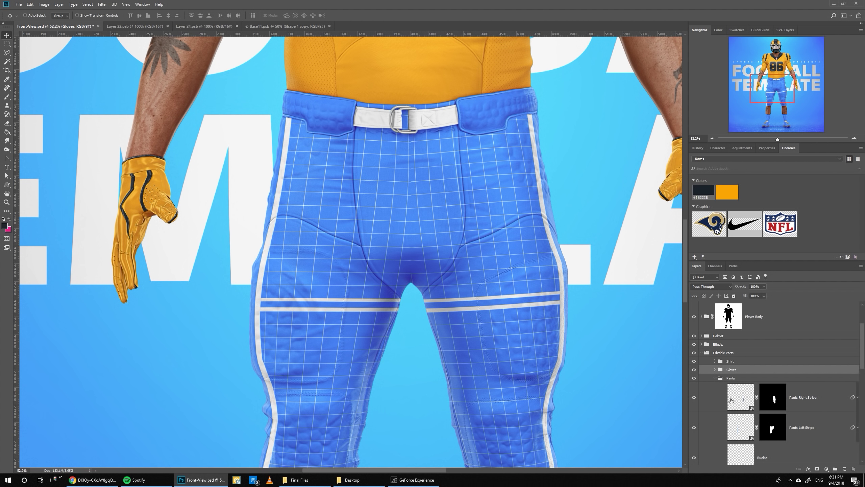
Open the Pants Right Stripe smart object and recolor its Rectangle 1 shape with the Rams library navy
left_click(731, 400)
double_click(733, 399)
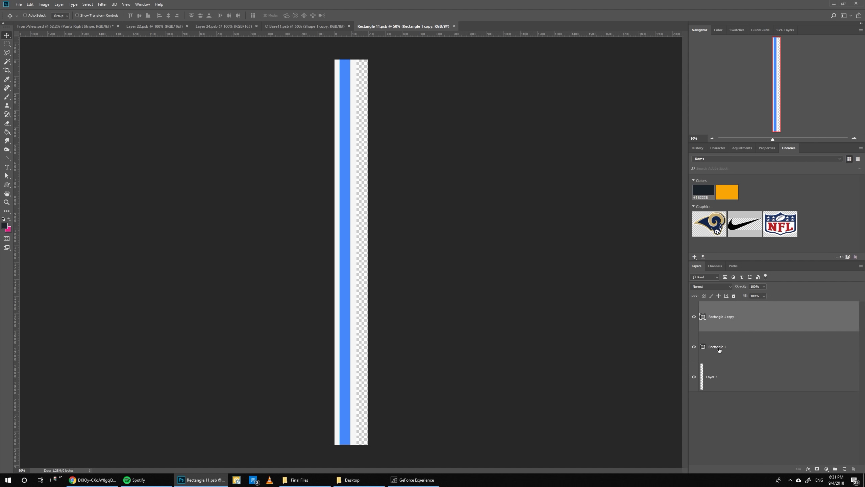
key("alt+bracketleft")
left_click(701, 193)
Set the right stripe's Rectangle 1 copy fill to light grey #cccccc, and save and close the smart object
double_click(703, 316)
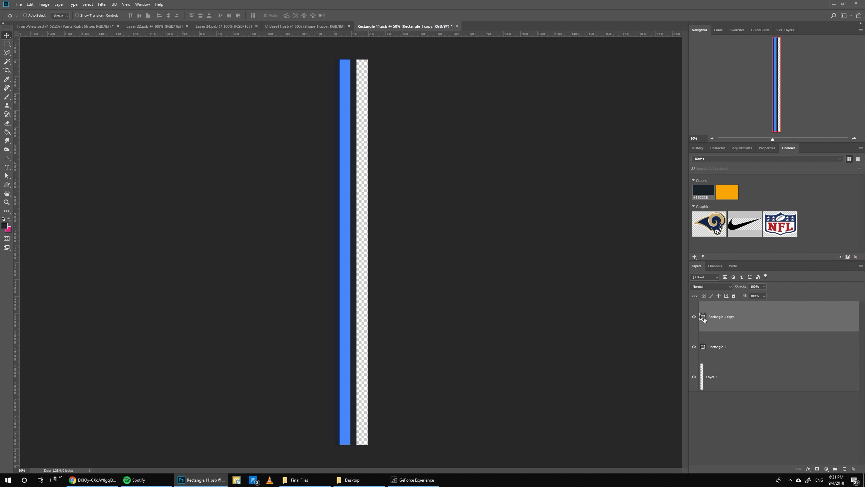
left_click_drag(628, 321, 591, 332)
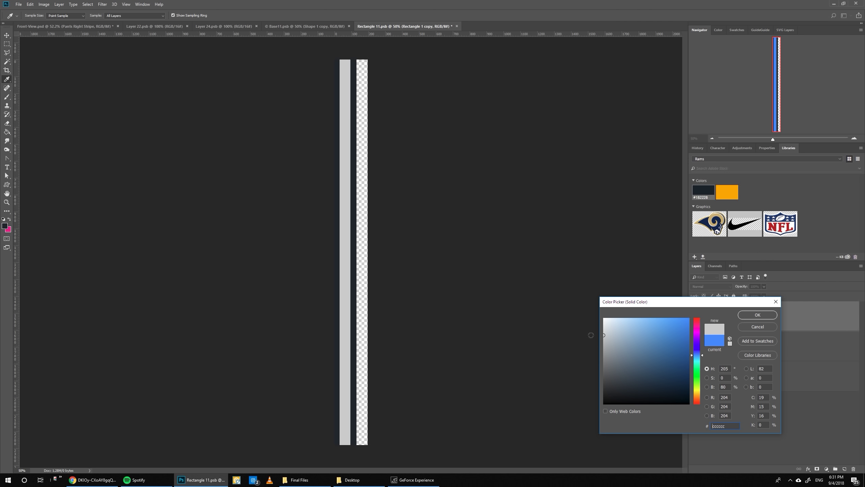
key("Return")
left_click(457, 26)
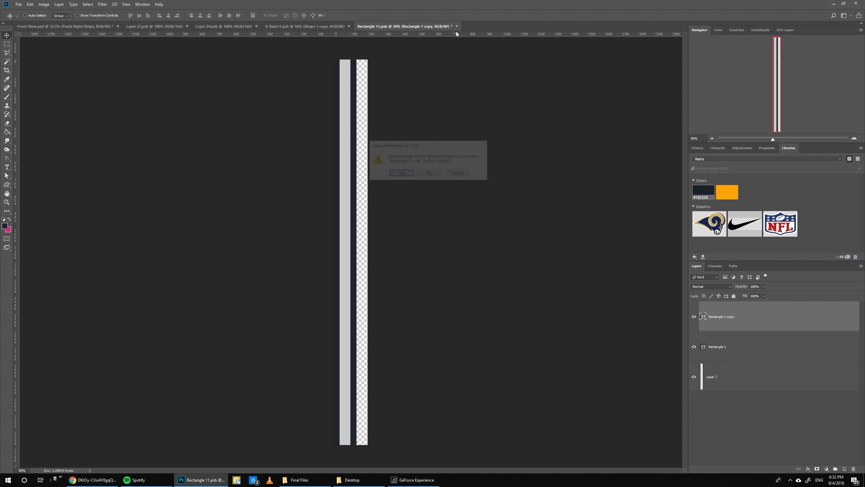
left_click(399, 175)
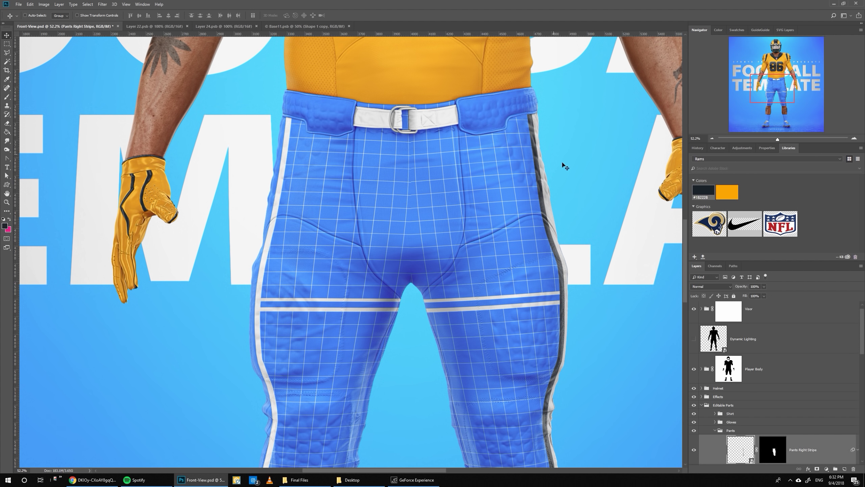
Open the Pants Left Stripe smart object and recolor its Rectangle 1 shape with the Rams library navy
scroll(524, 169, "down", 3)
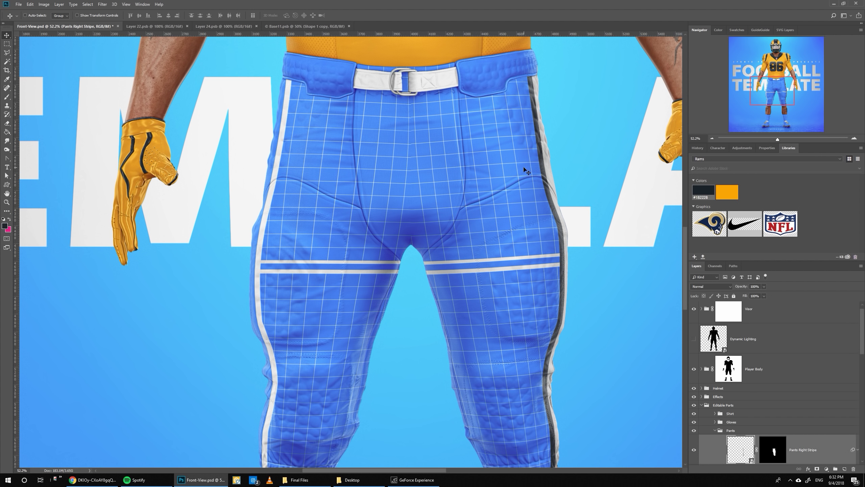
scroll(527, 175, "up", 3)
double_click(409, 237)
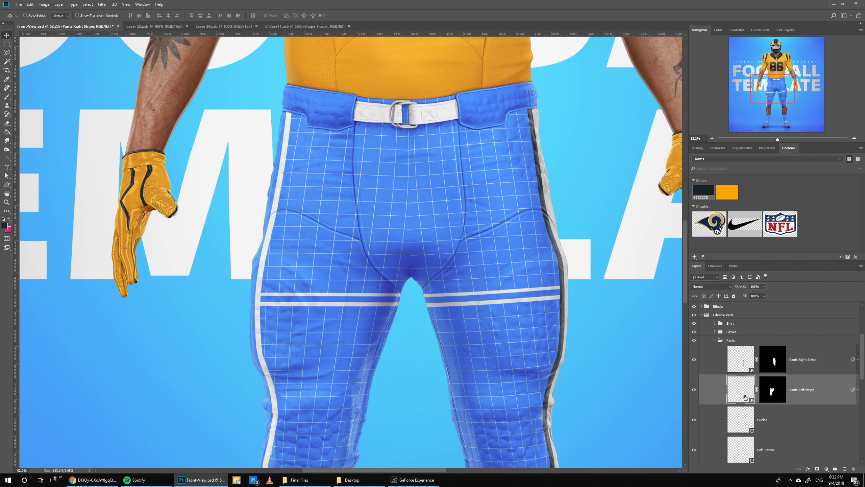
left_click(719, 351)
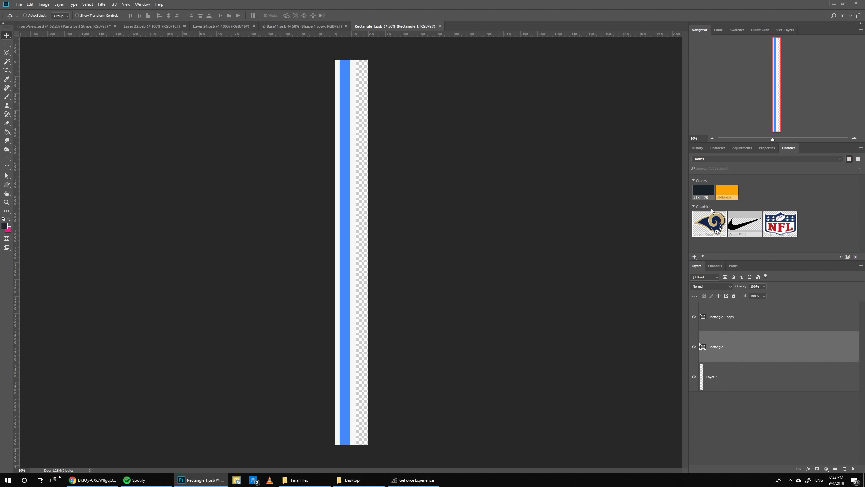
key("Delete")
Set the left stripe's Rectangle 1 copy fill to light grey #e2e2e2, and save and close the smart object
left_click(705, 317)
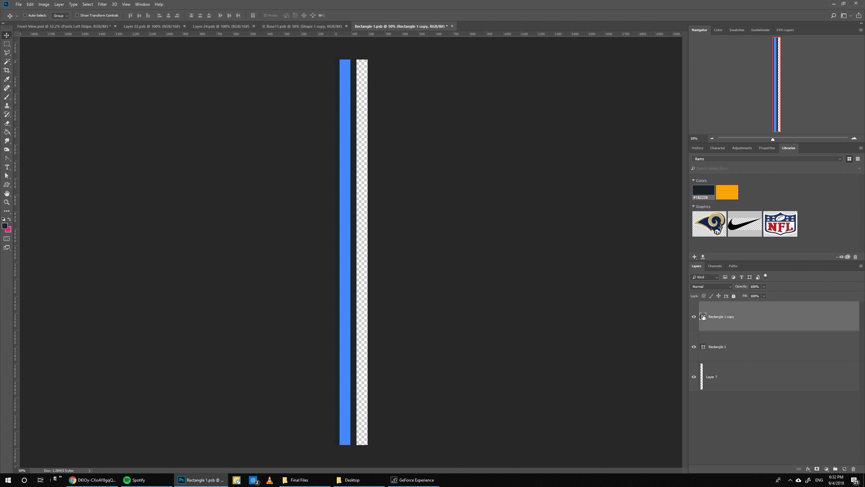
double_click(703, 316)
left_click_drag(629, 325, 604, 327)
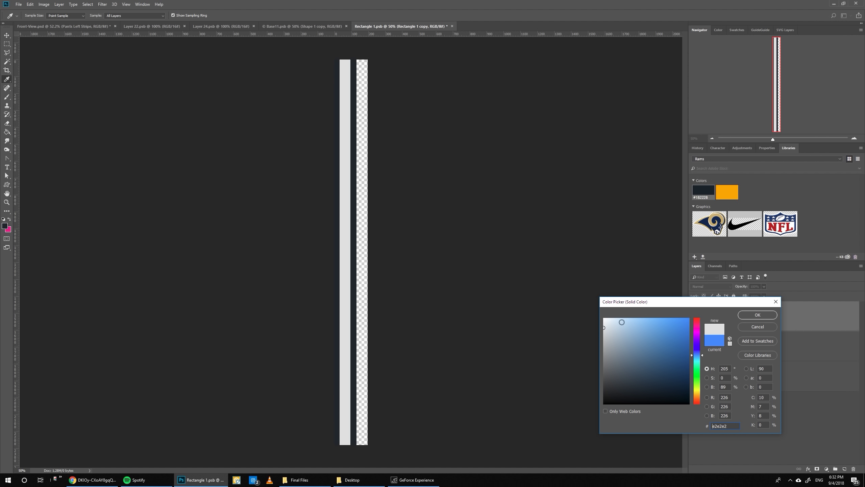
left_click(744, 315)
left_click(451, 27)
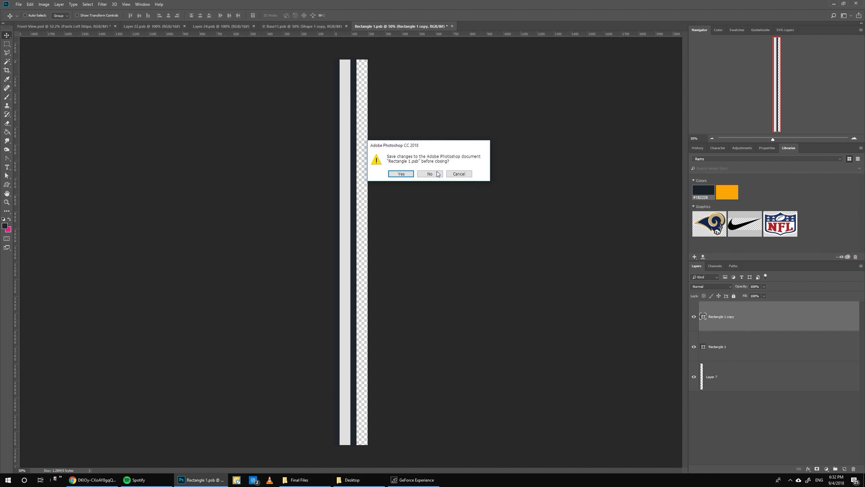
left_click(401, 174)
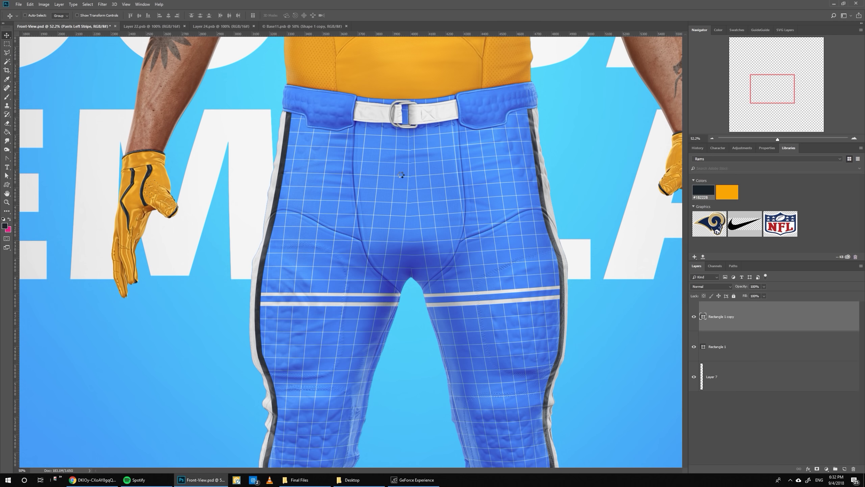
Open the Right Leg smart object and place the library's Nike swoosh near the top of the leg, above the Grid layer
scroll(728, 389, "down", 5)
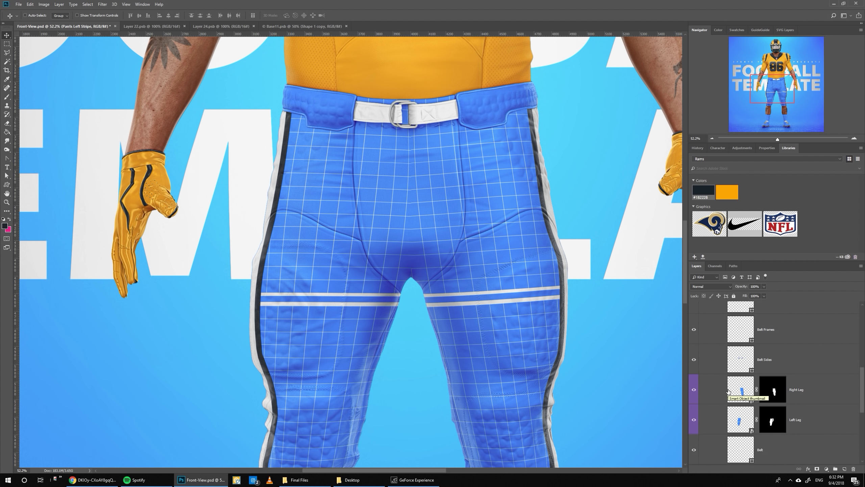
double_click(733, 392)
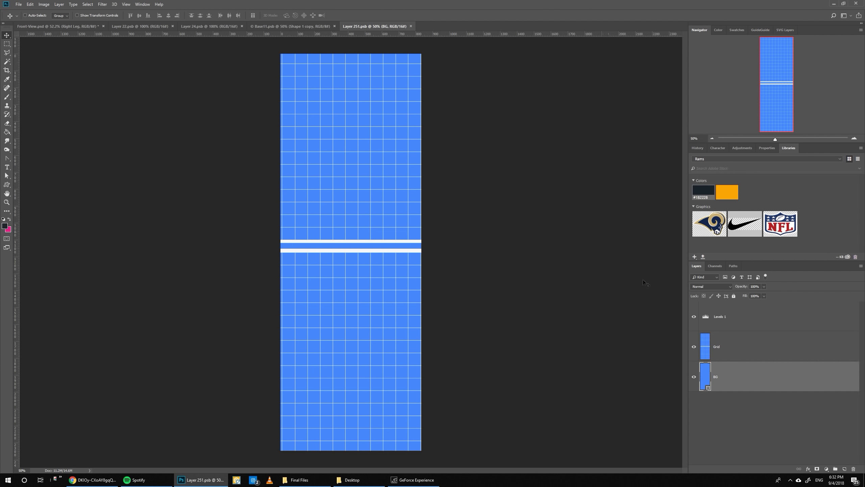
left_click_drag(744, 224, 371, 111)
key("Return")
left_click_drag(746, 373, 731, 334)
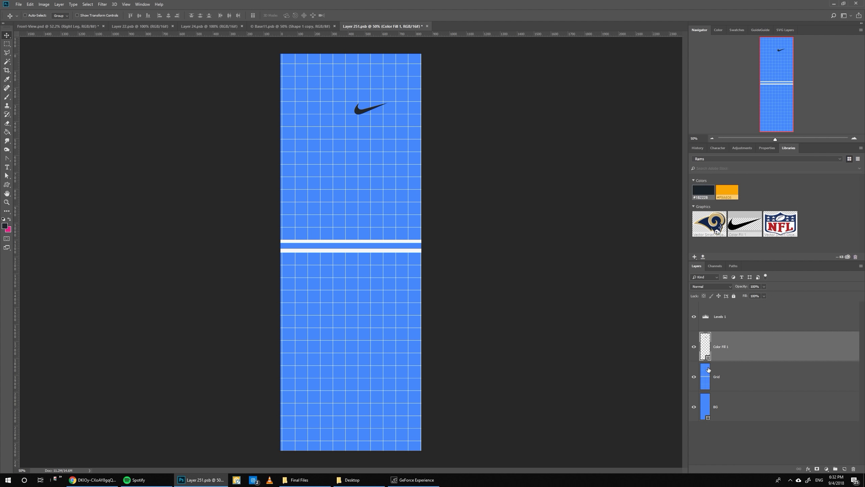
Hide the right leg's Grid layer, recolor BG with the Rams library orange, and save to update the Front-View mockup
left_click(694, 376)
left_click(718, 403)
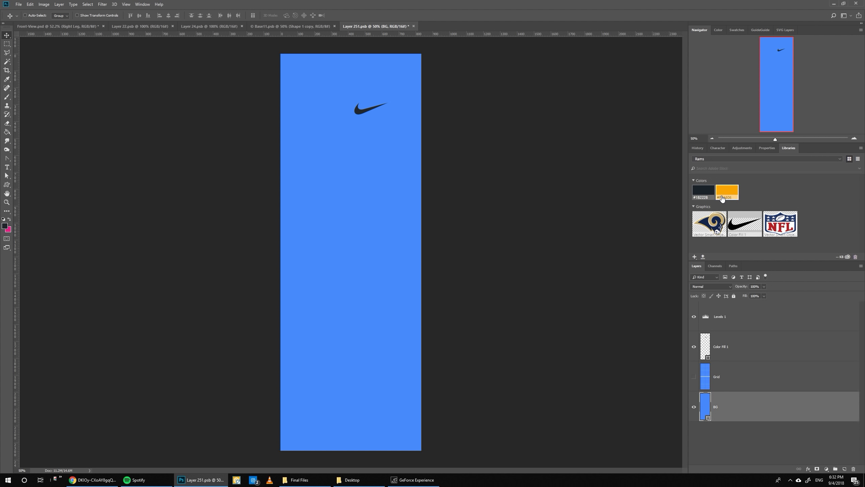
left_click_drag(727, 192, 369, 169)
key("ctrl+s")
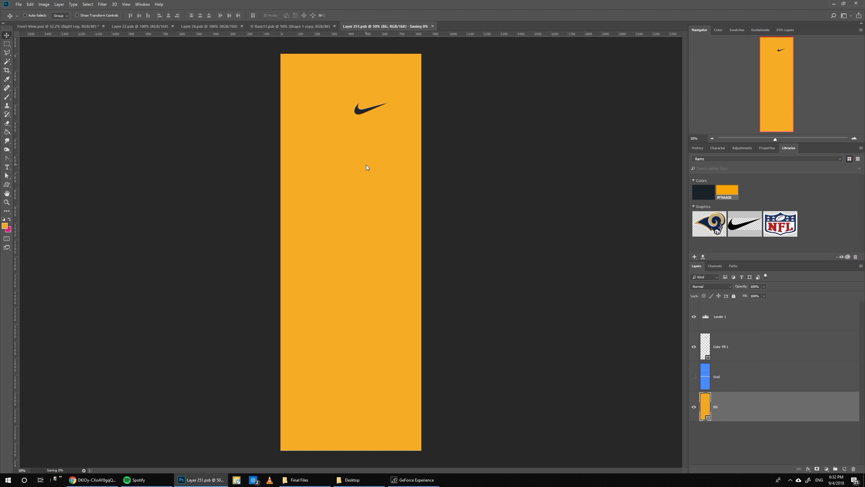
left_click(63, 30)
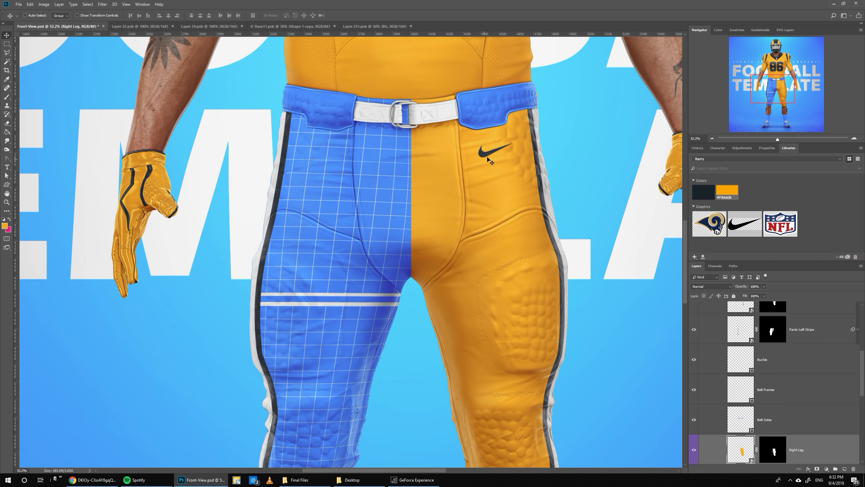
Nudge the right leg's Nike swoosh further right and slightly down, and save and close the smart object
left_click(369, 26)
left_click(749, 346)
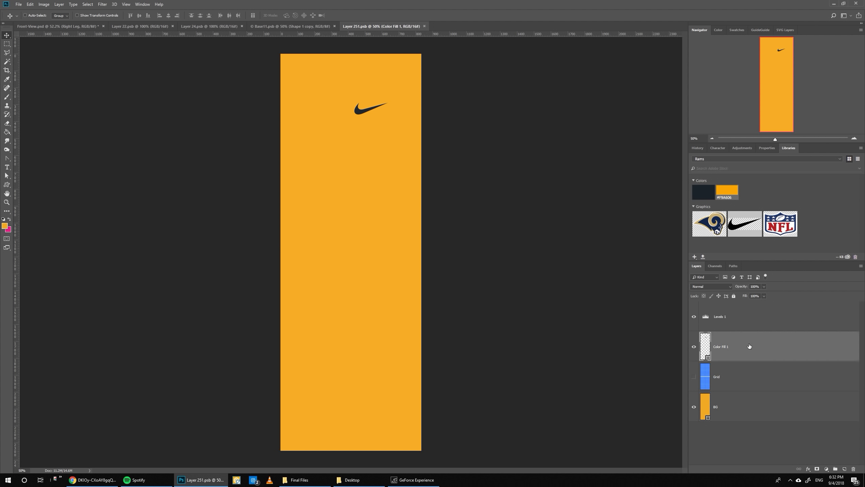
key("shift+Right")
key("shift+Right")
key("shift+Right")
key("shift+Right")
key("shift+Down")
key("ctrl+s")
left_click(425, 26)
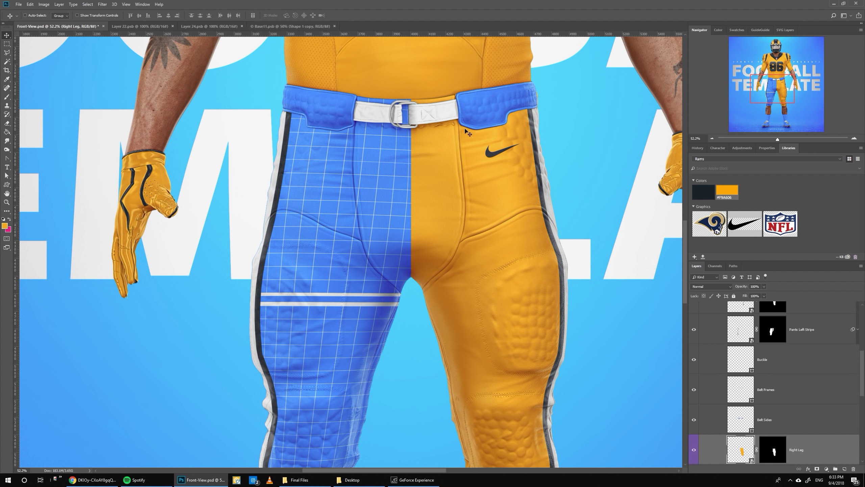
Open the Left Leg smart object, hide its Grid layer and recolor BG with the Rams library orange
scroll(794, 430, "down", 2)
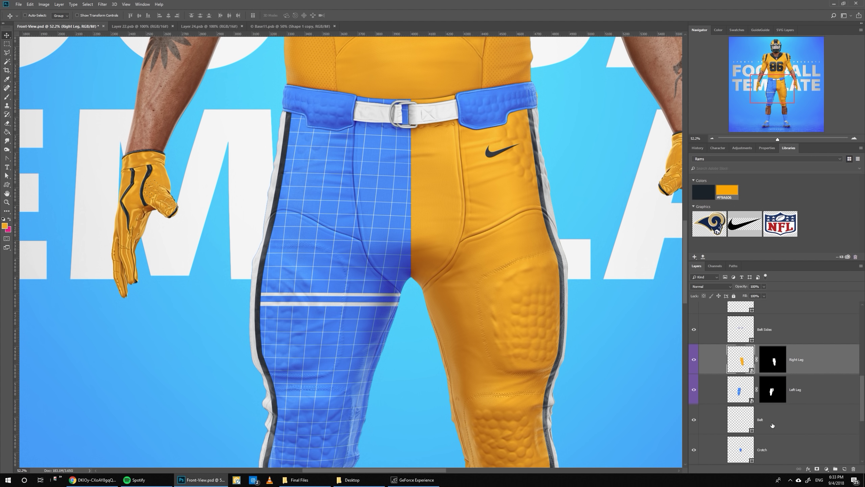
double_click(739, 392)
left_click(694, 347)
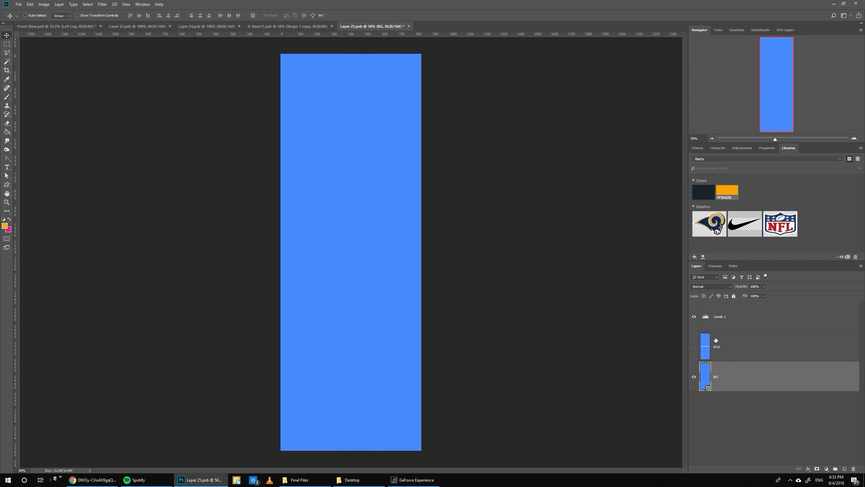
left_click(729, 192)
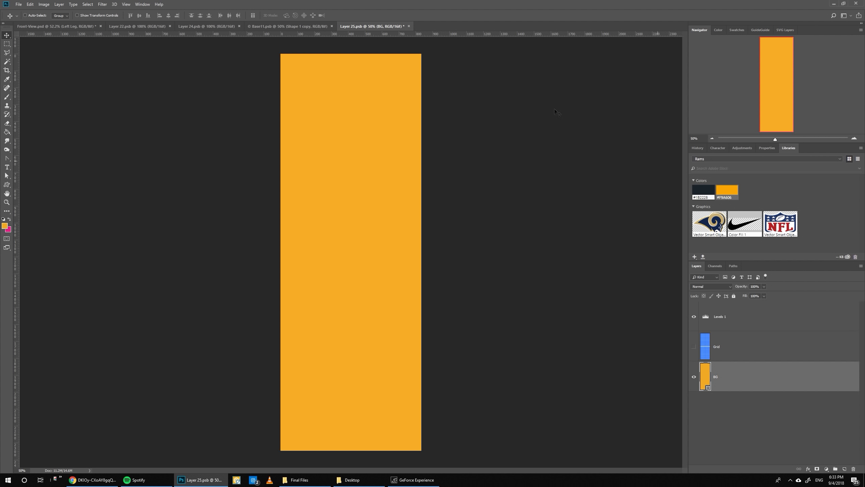
Save and close the left leg smart object to update the Front-View mockup
left_click(409, 27)
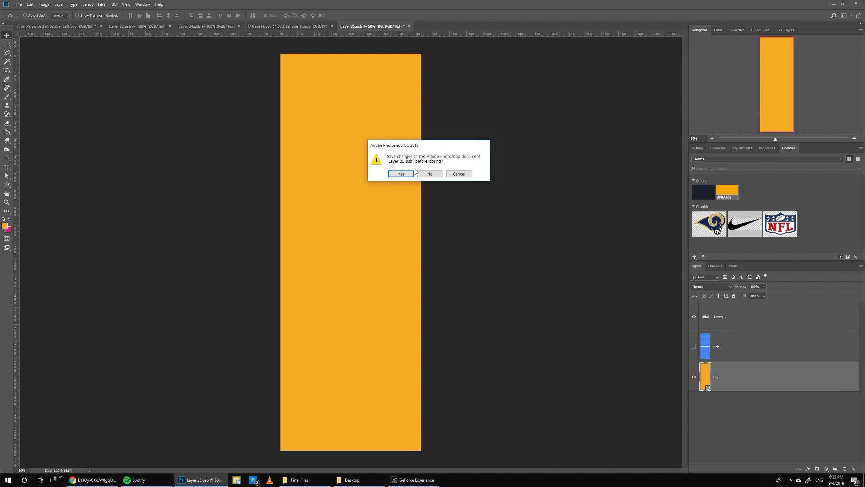
left_click(393, 171)
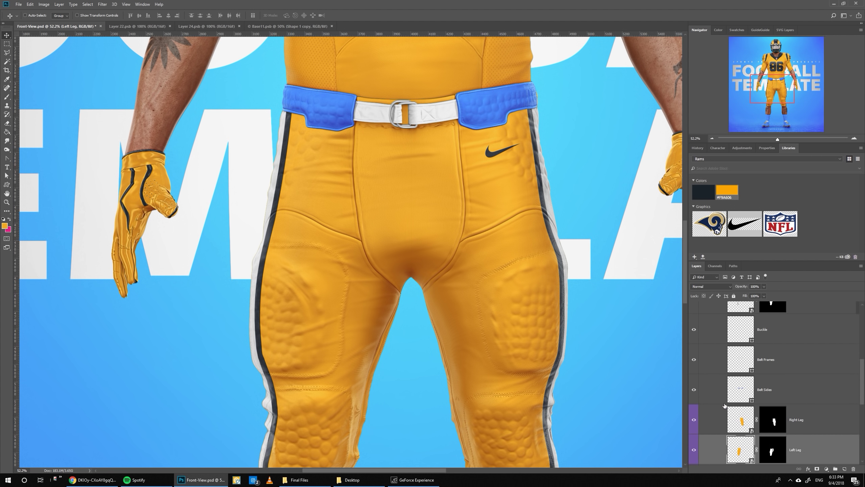
Recolor the Belt Sides, Belt Frames, Buckle and Belt layers with the Rams library orange
left_click(738, 398)
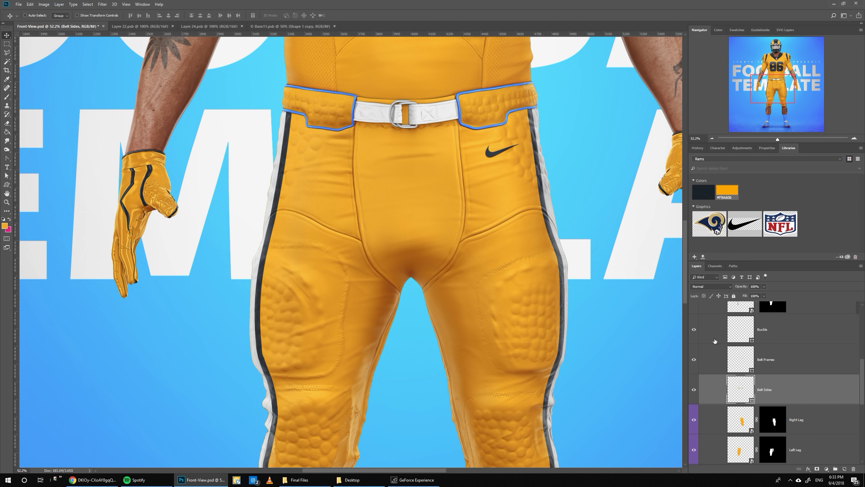
left_click(747, 355)
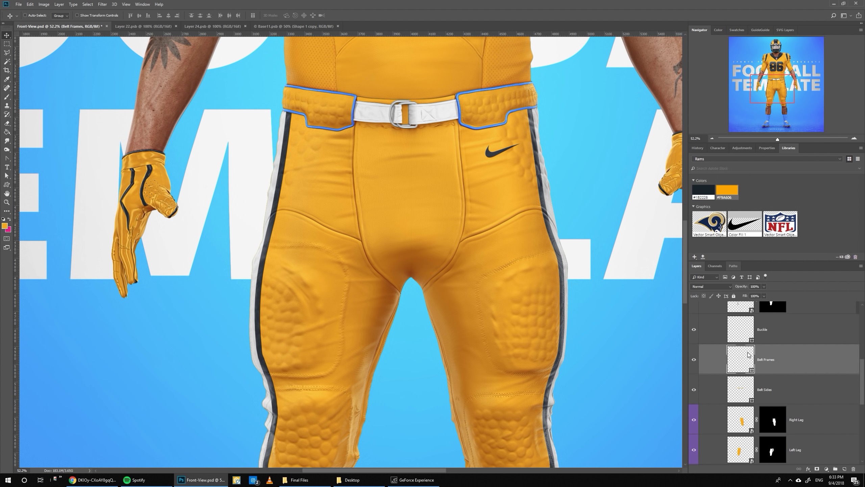
left_click(751, 323)
scroll(751, 358, "up", 2)
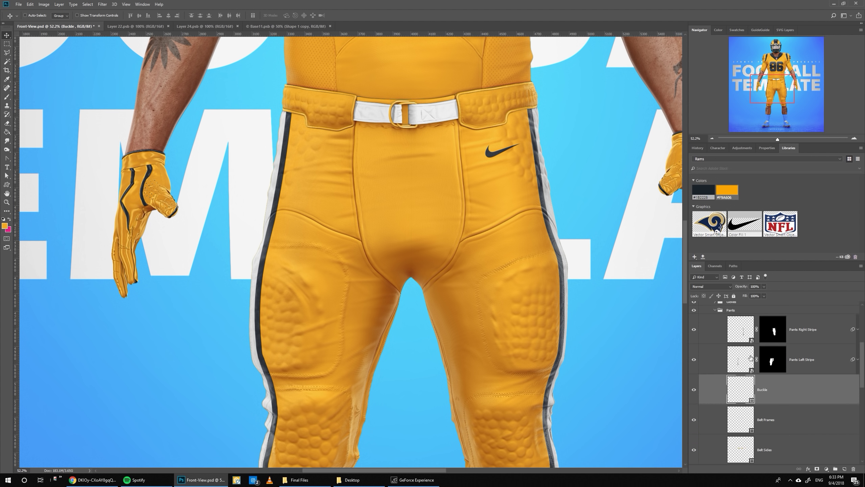
scroll(751, 358, "down", 5)
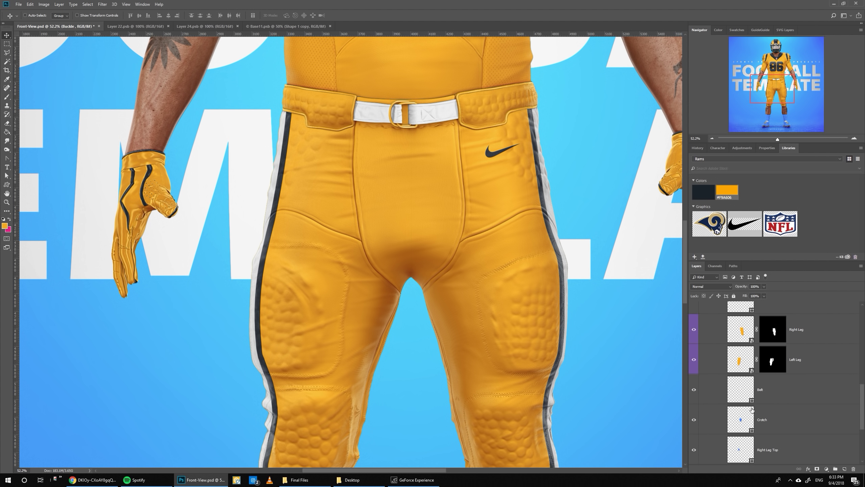
left_click(745, 394)
left_click(723, 199)
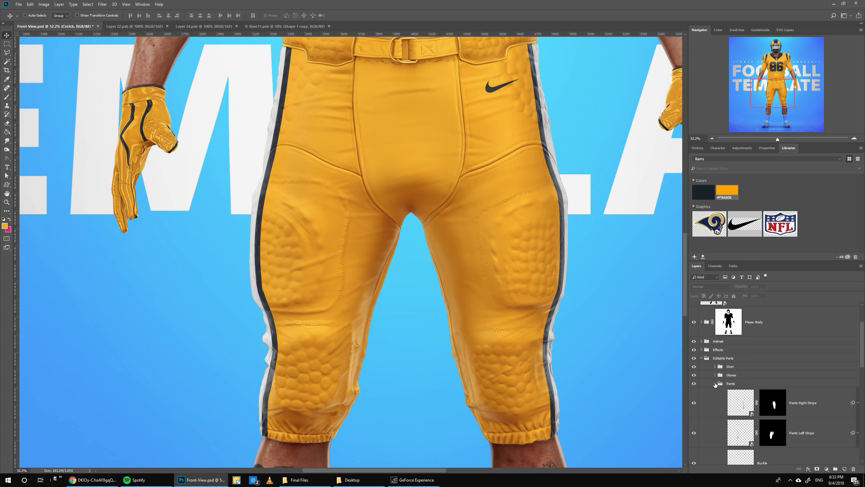
In the Shoes & Socks group, hide the gridded left and right sock layers and recolor Socks with the Rams library orange
left_click(715, 384)
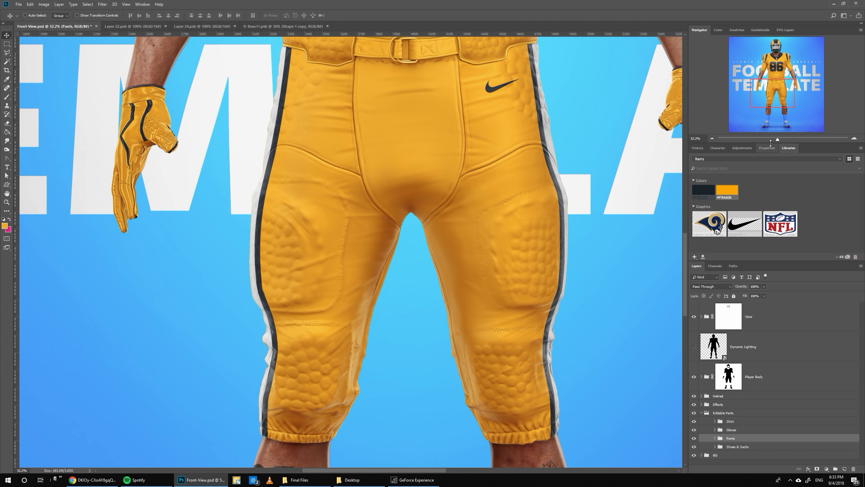
left_click_drag(772, 82, 770, 106)
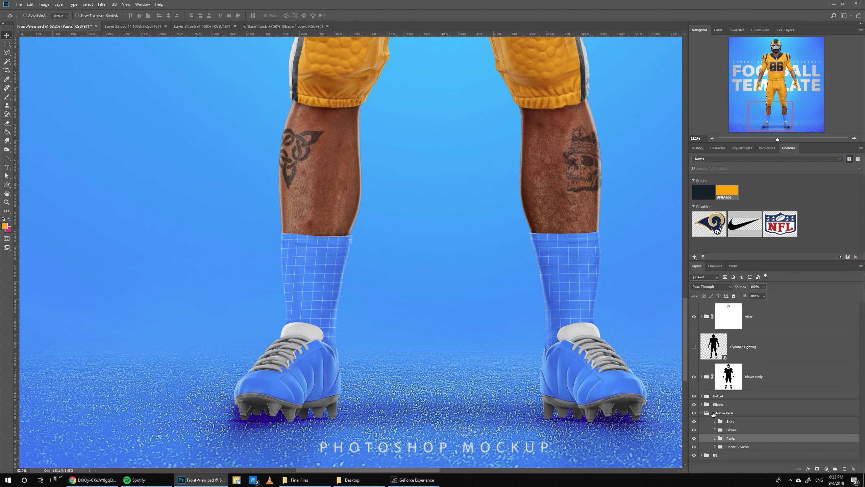
left_click(715, 446)
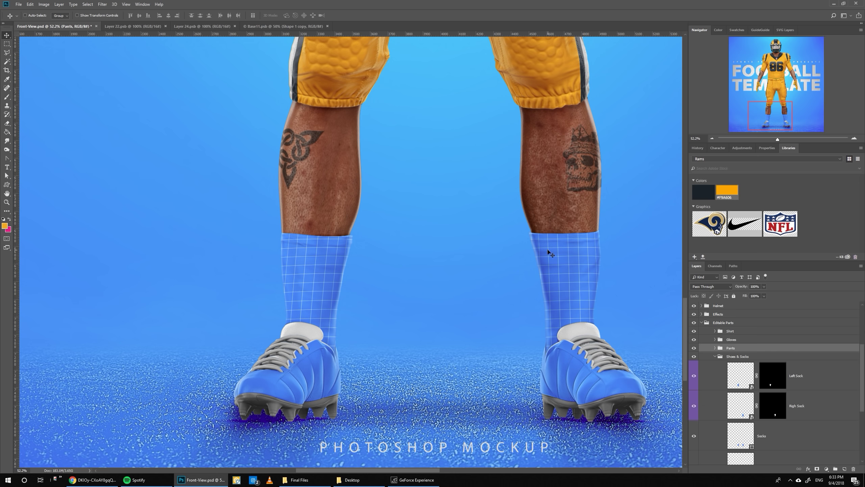
left_click(693, 375)
left_click(694, 406)
left_click(730, 429)
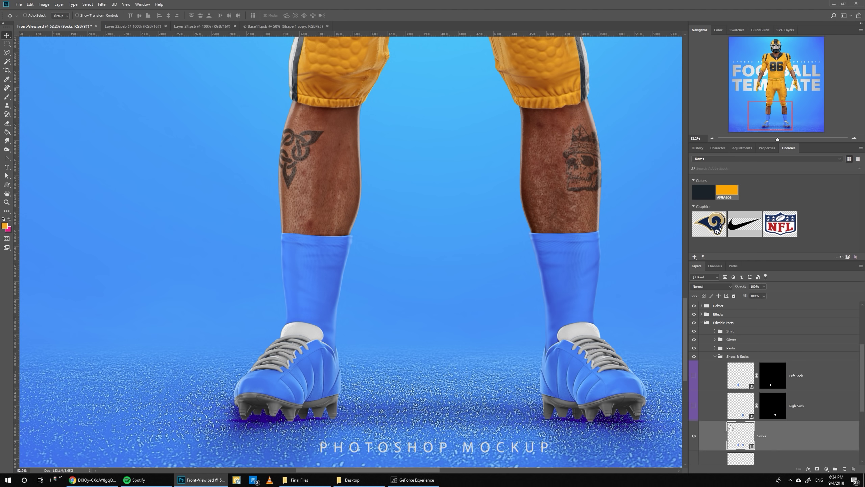
left_click(726, 191)
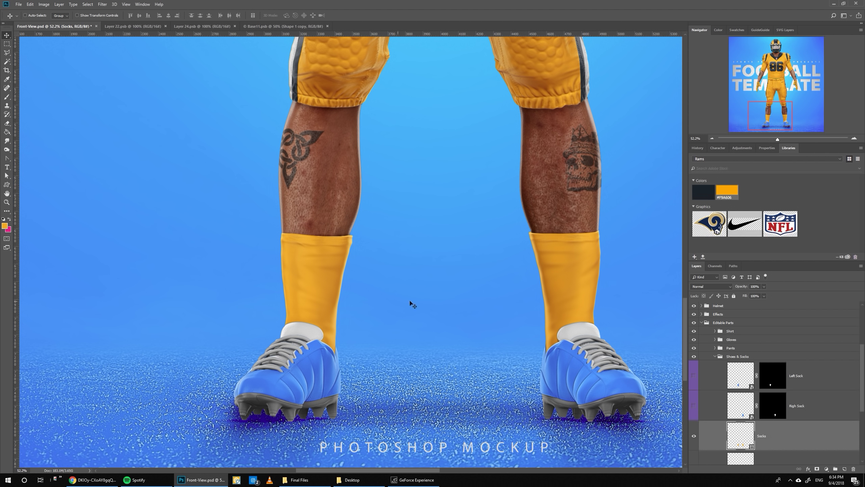
Recolor the Laces layer with the Rams library orange and check the cleats in the Rams reference photo in Chrome
scroll(770, 390, "down", 3)
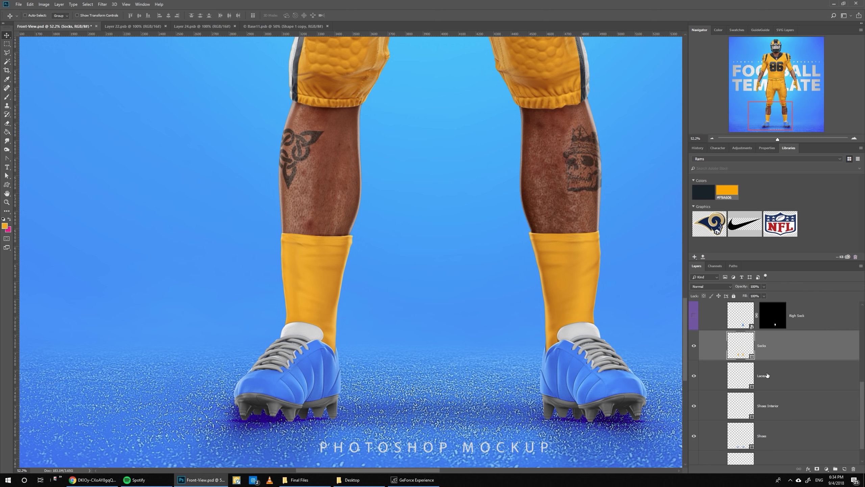
left_click(767, 376)
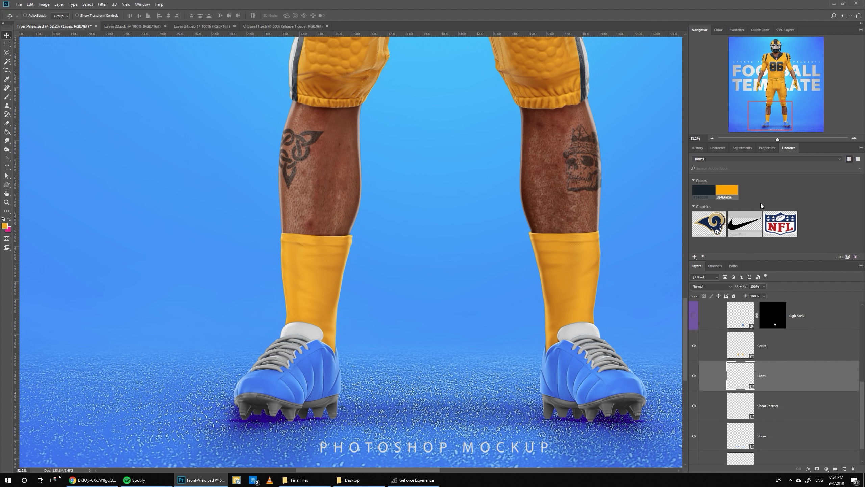
left_click(729, 195)
left_click(92, 479)
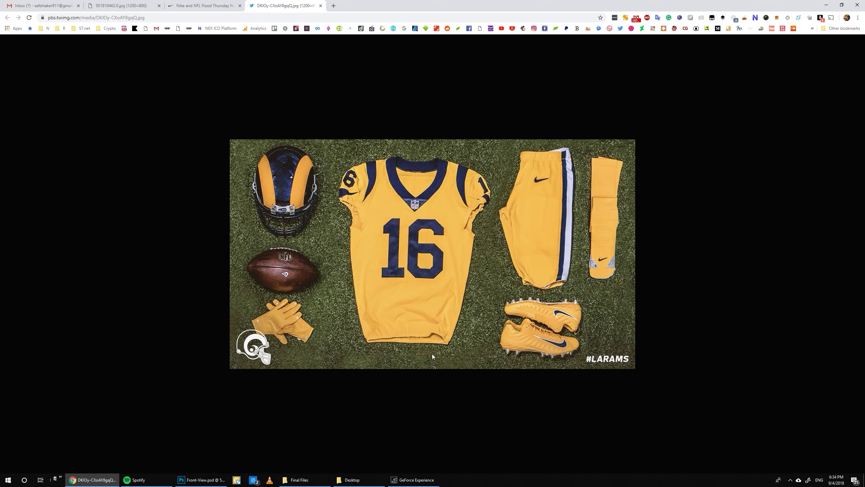
key("alt+Tab")
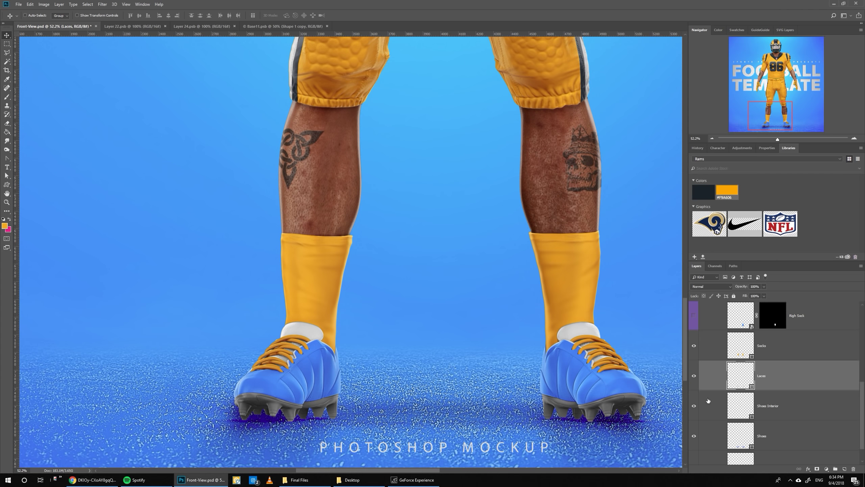
Recolor the Shoes Interior and Shoes layers with the Rams library orange
left_click(739, 412)
left_click(732, 199)
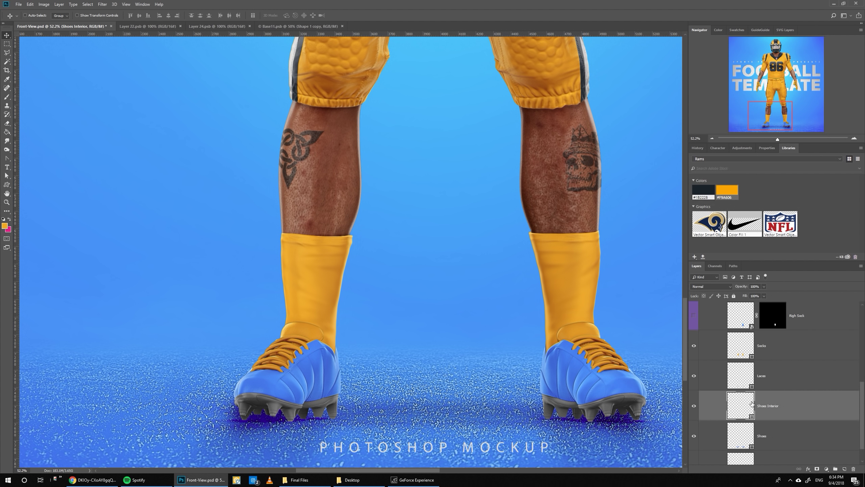
left_click(750, 442)
left_click(729, 197)
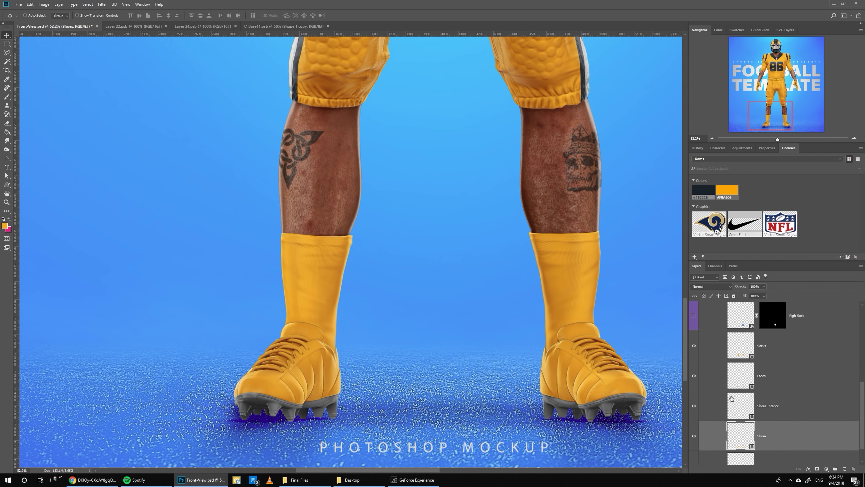
Try the Rams orange on the Shoes Bottom layer, and set its fill to light gray #cacaca
scroll(732, 398, "down", 1)
left_click(737, 443)
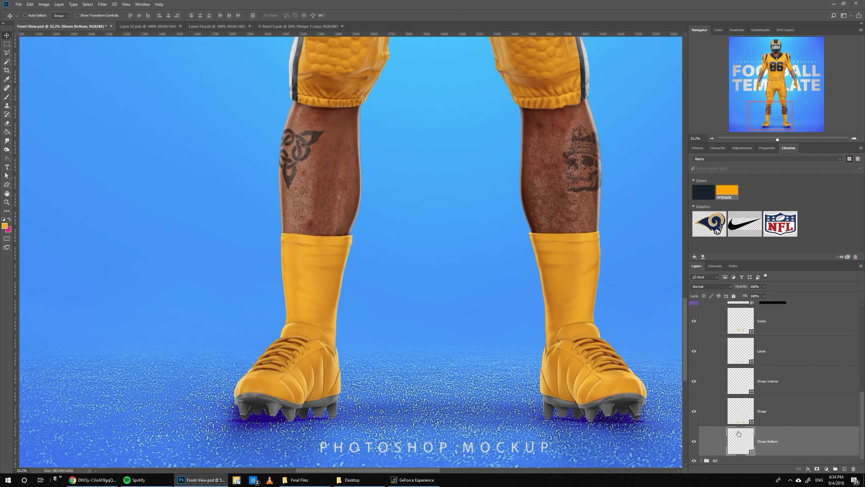
left_click(735, 192)
double_click(740, 442)
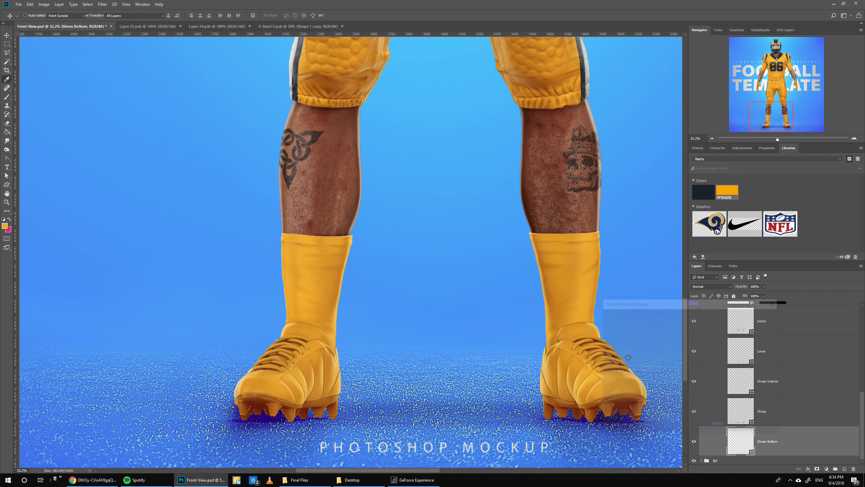
left_click(603, 334)
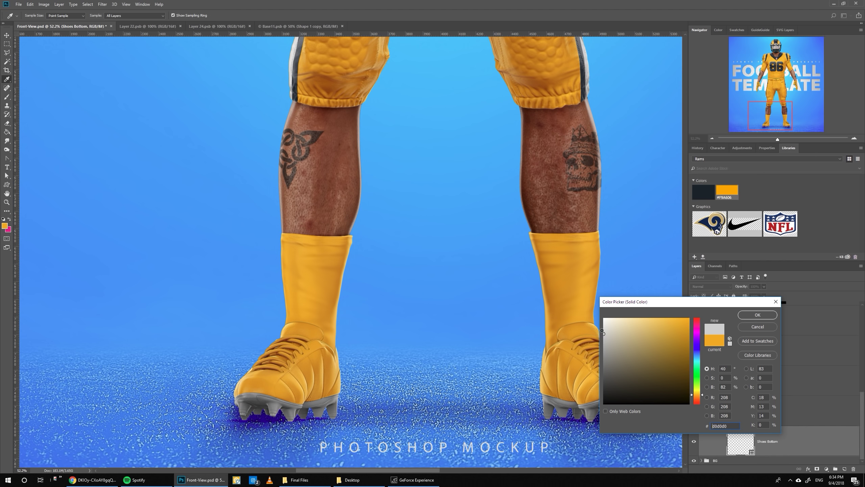
left_click(602, 330)
left_click(603, 336)
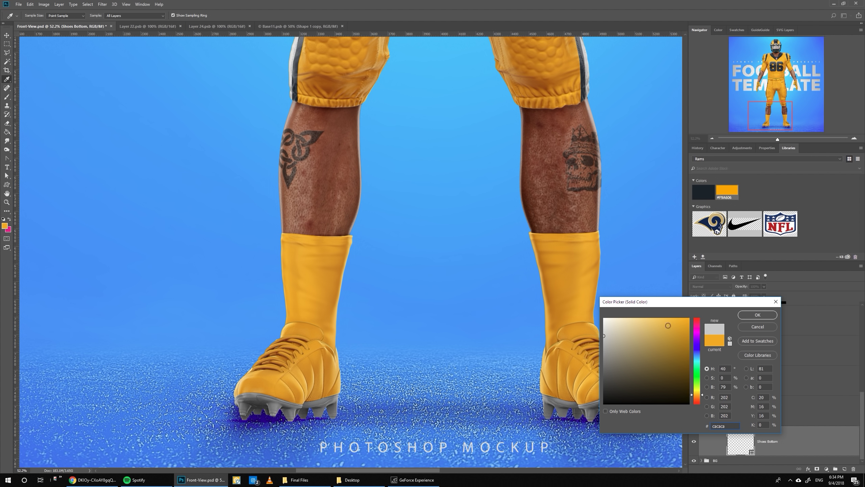
left_click(743, 316)
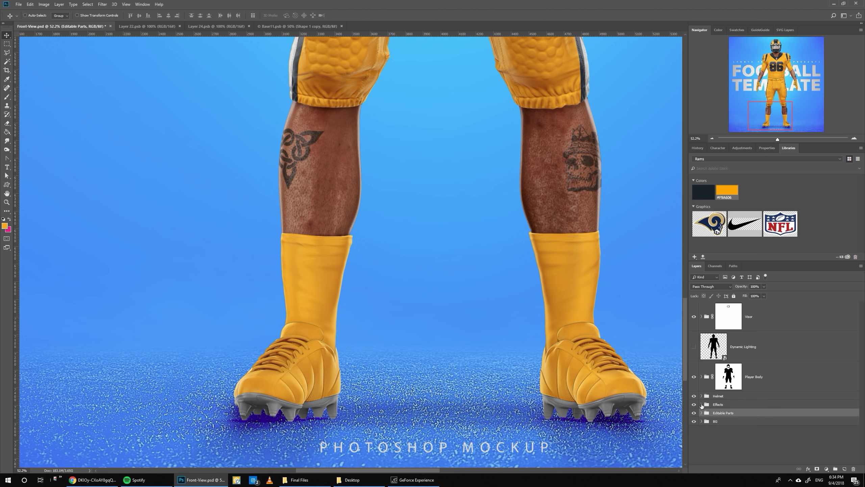
Switch the player's skin in the Player Body group by hiding White Skin and showing Dark Skin
left_click(702, 376)
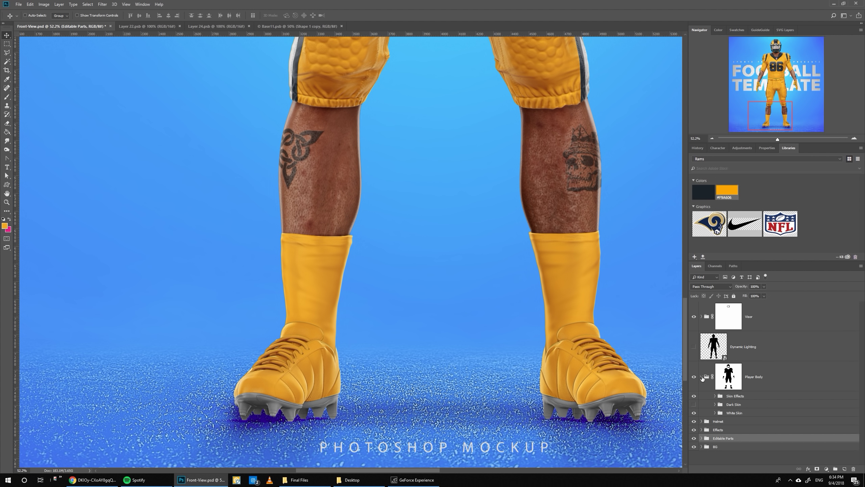
left_click(715, 413)
scroll(716, 414, "down", 3)
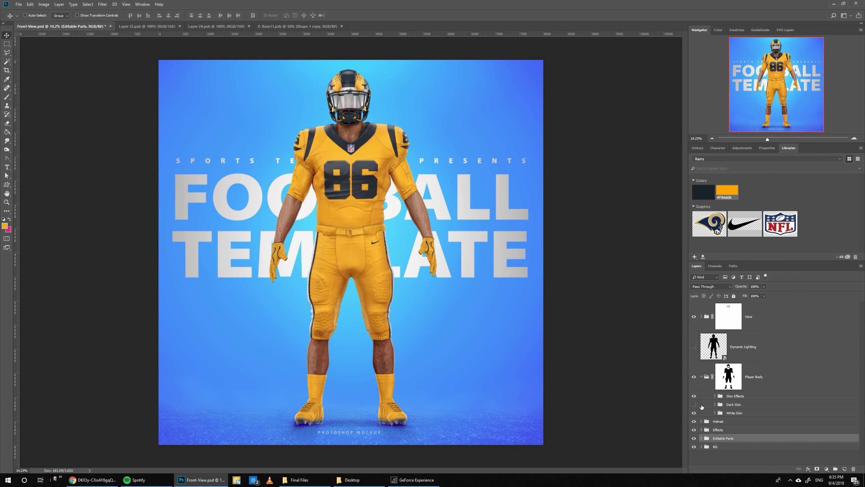
left_click(694, 412)
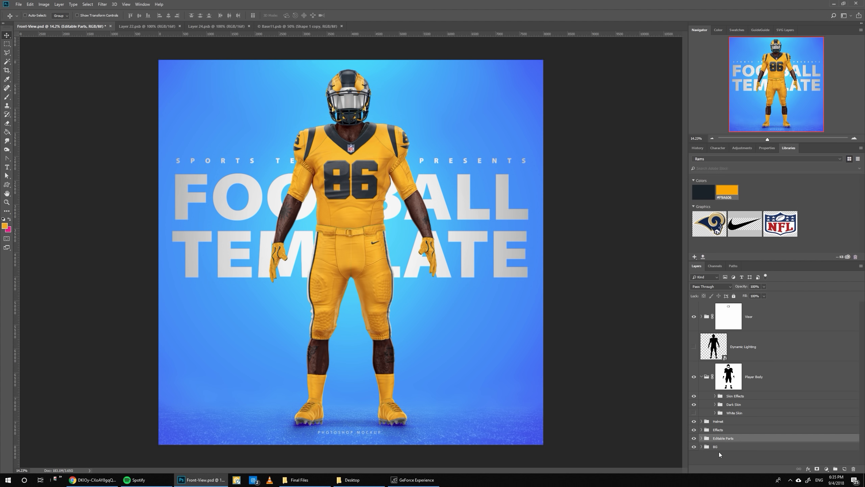
Hide the BG color layer in the BG group to preview the mockup on the dark background
left_click(701, 447)
scroll(703, 448, "down", 5)
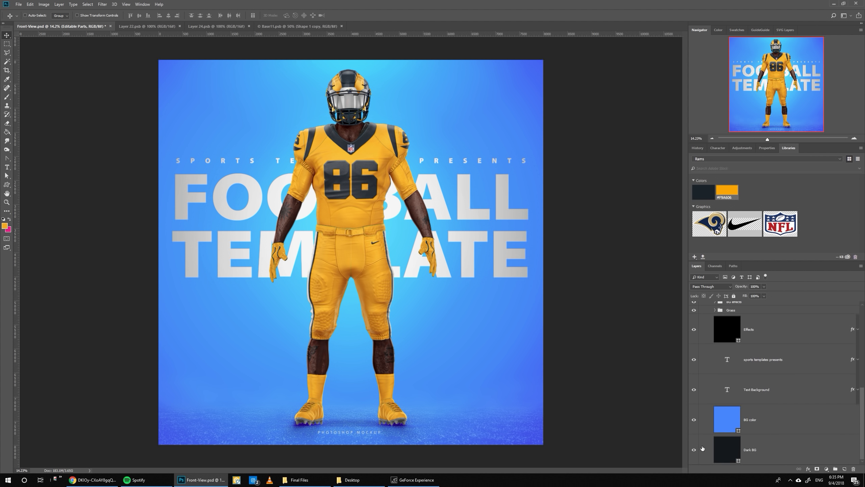
left_click(754, 433)
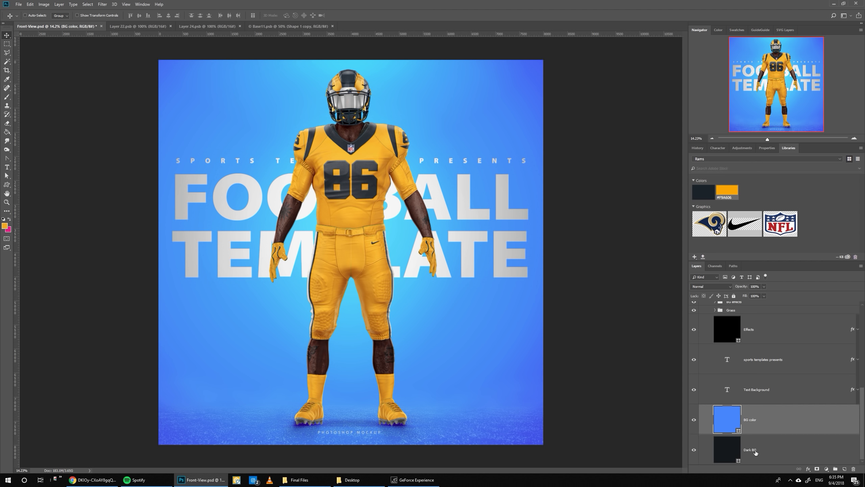
left_click(694, 419)
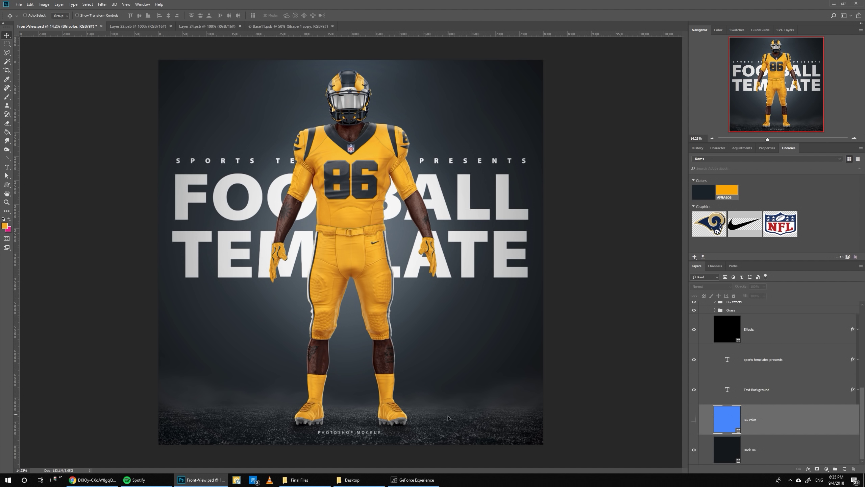
Toggle the Grass group and the Smoke group in BG effects to preview the background without them, leaving Grass shown
scroll(705, 371, "up", 3)
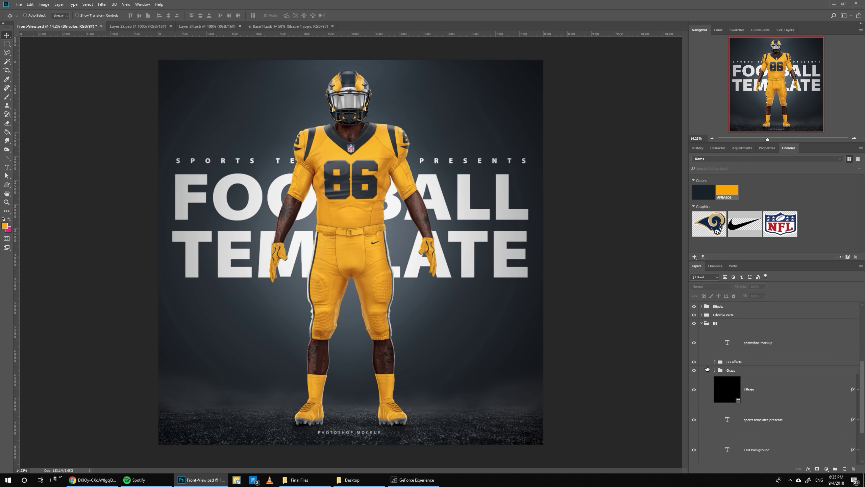
left_click(725, 371)
left_click(691, 372)
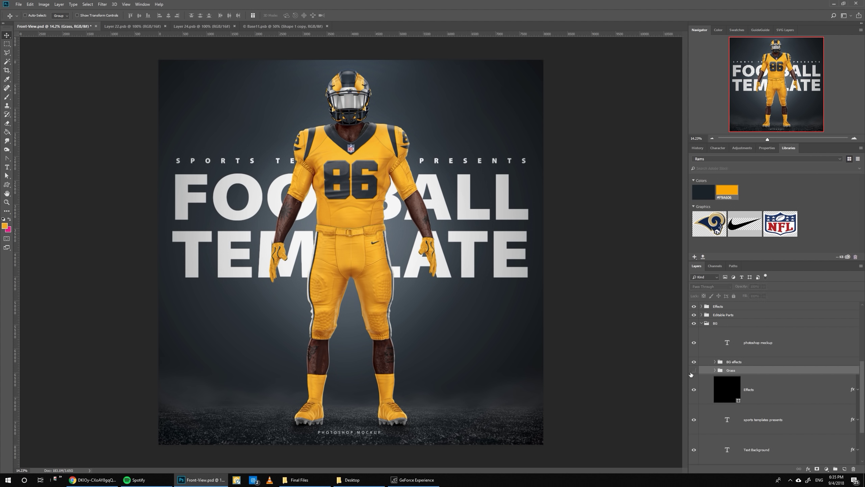
left_click(692, 372)
left_click(715, 361)
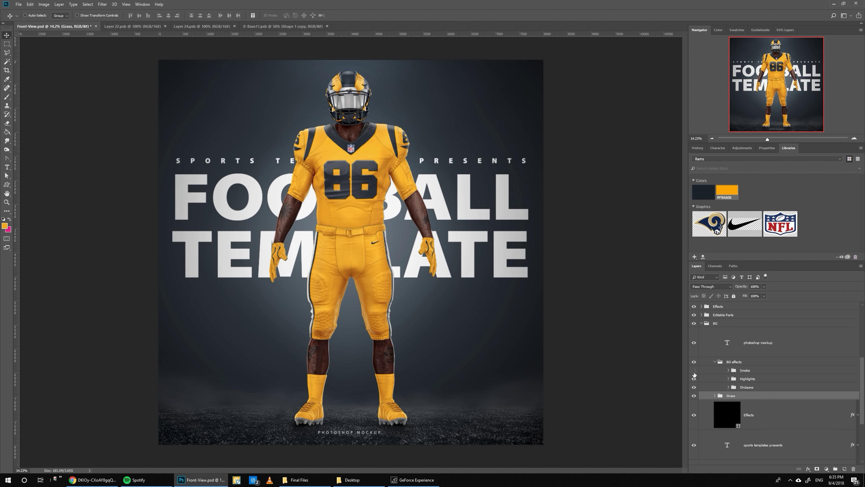
left_click(694, 371)
left_click(693, 396)
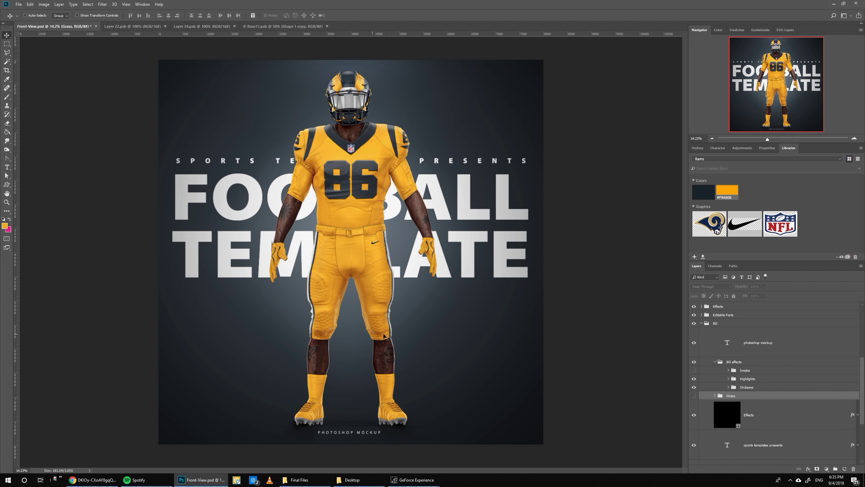
left_click(693, 395)
Select the BG color layer and show it again over the dark background
scroll(749, 392, "down", 3)
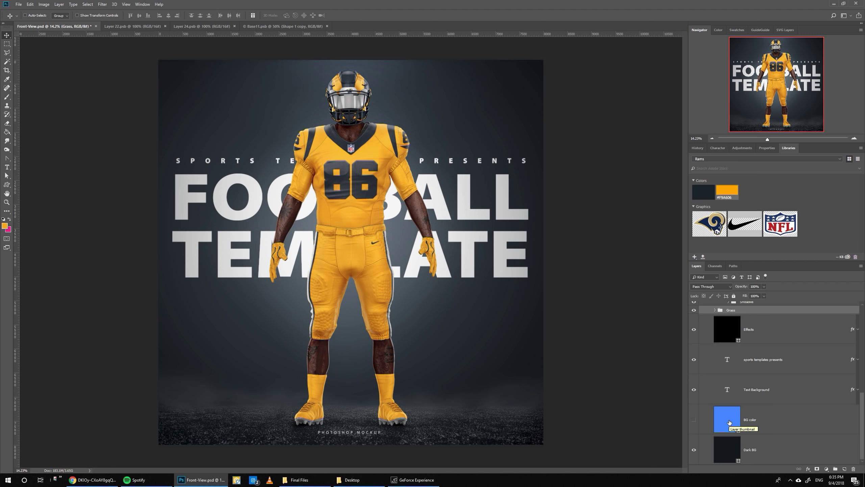
left_click(723, 420)
left_click(694, 419)
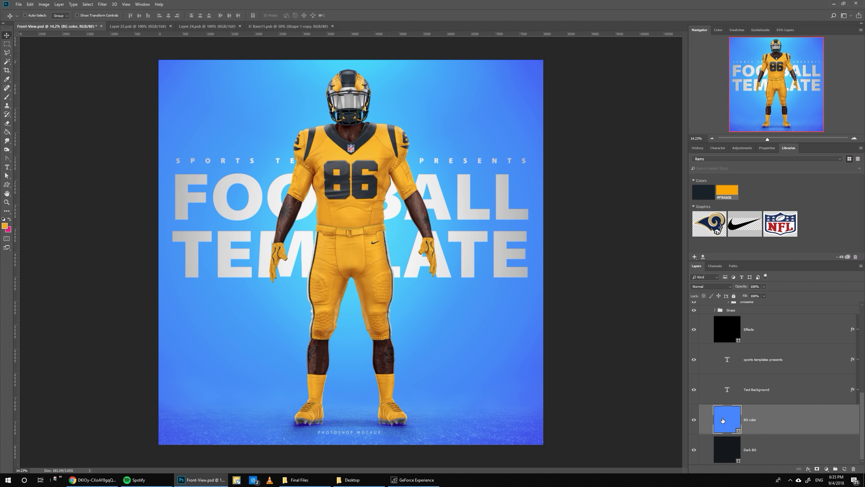
double_click(723, 420)
left_click(370, 210)
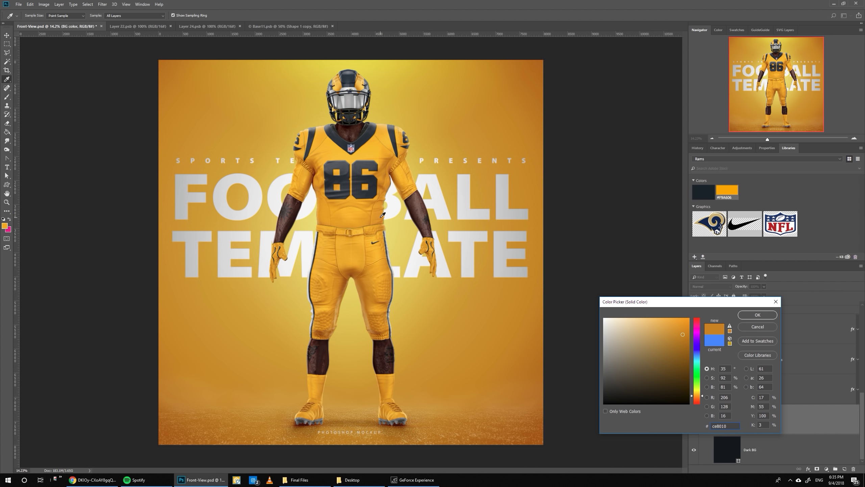
left_click(757, 326)
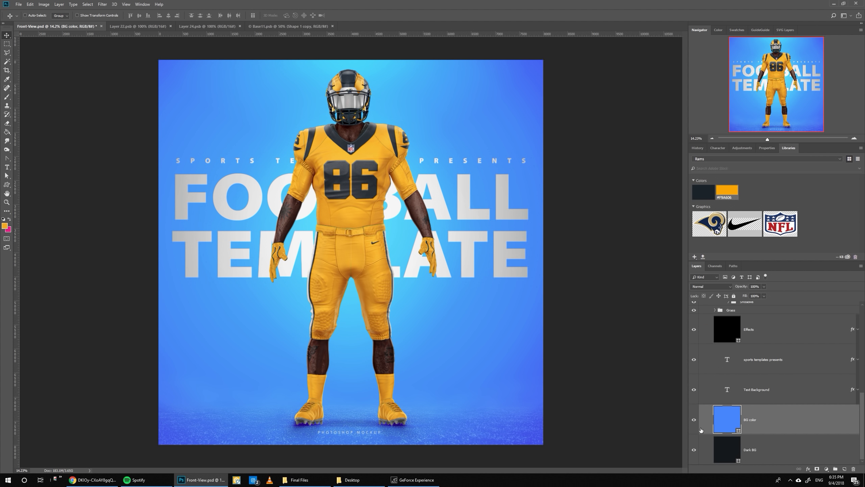
Hide the BG color layer to use the dark background, and collapse the BG group
left_click(694, 419)
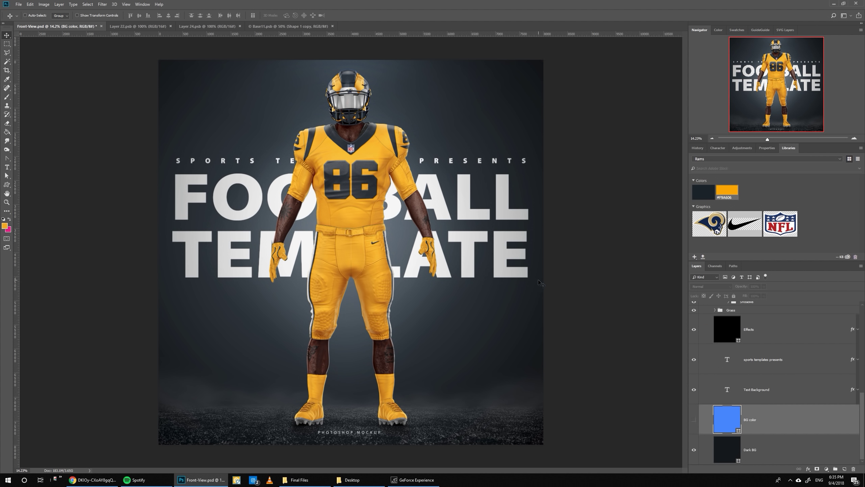
scroll(701, 329, "up", 3)
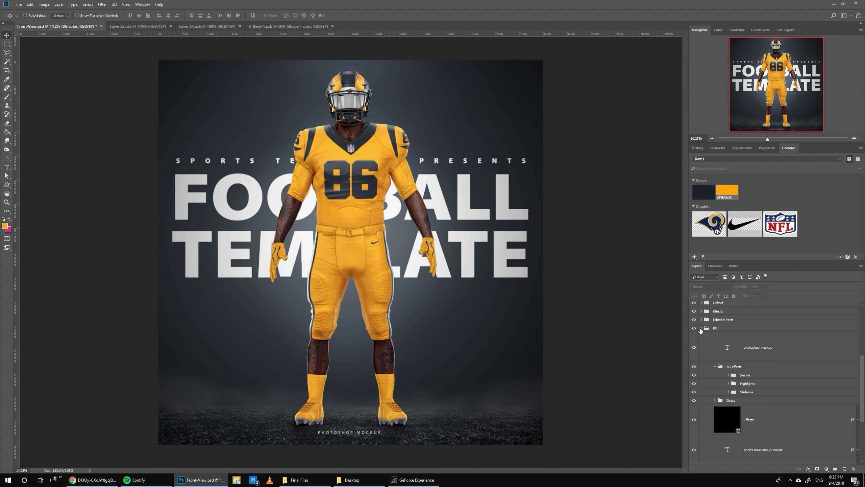
left_click(700, 328)
Expand the Visor group and apply the orange Rams library color to its Tint Color layer
left_click(701, 316)
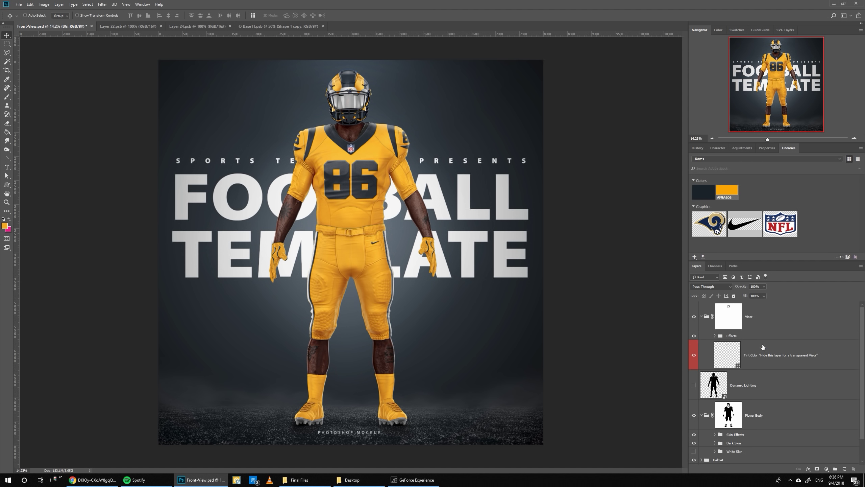
left_click(760, 356)
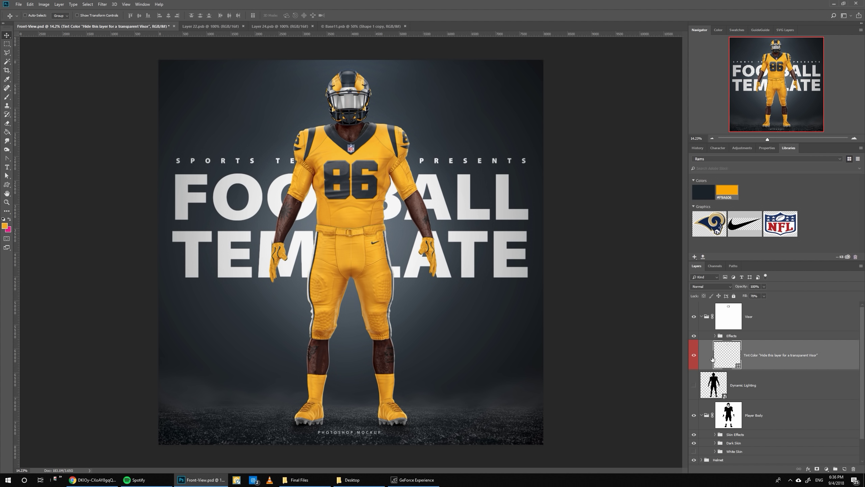
left_click(725, 192)
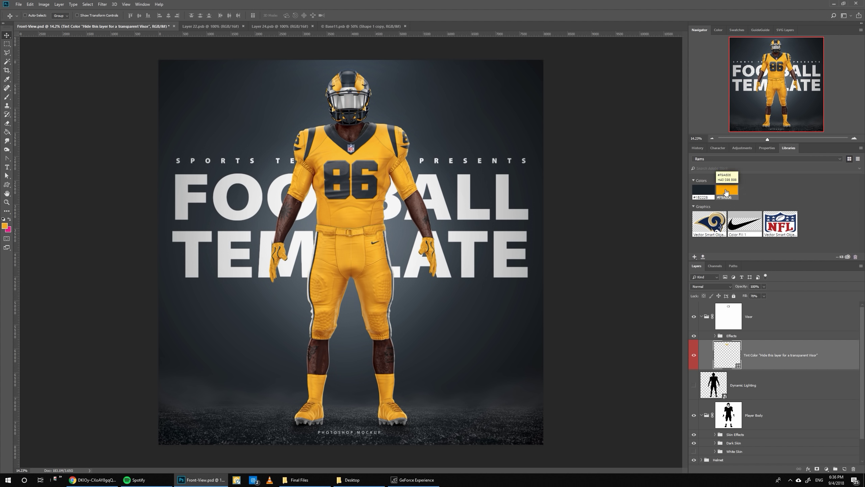
Raise the Fill of the visor's Tint Color layer to 100%, and reduce it to 74%
left_click(759, 295)
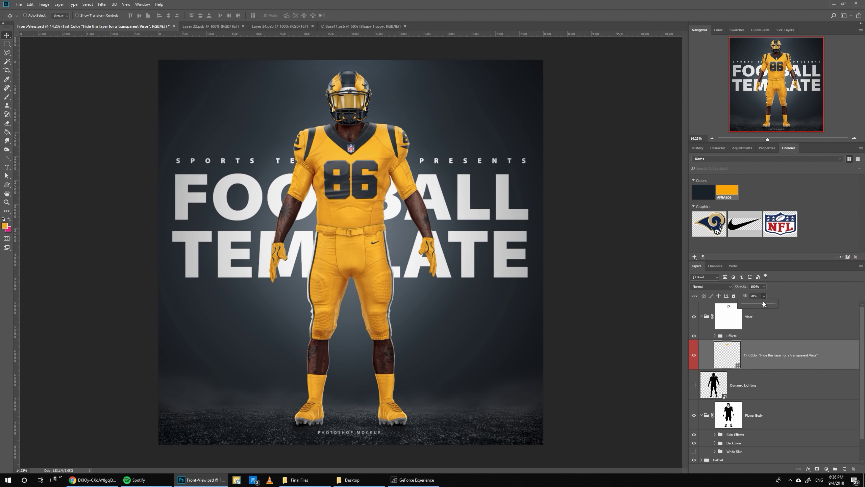
left_click_drag(764, 303, 783, 306)
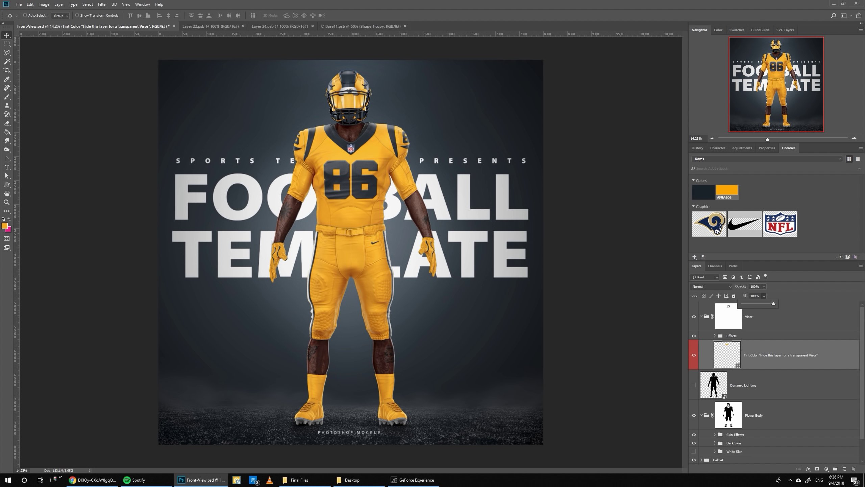
left_click(766, 305)
Try light gray e7e7e7 on the visor's Tint Color layer and set its color to dark gray 282828
double_click(729, 353)
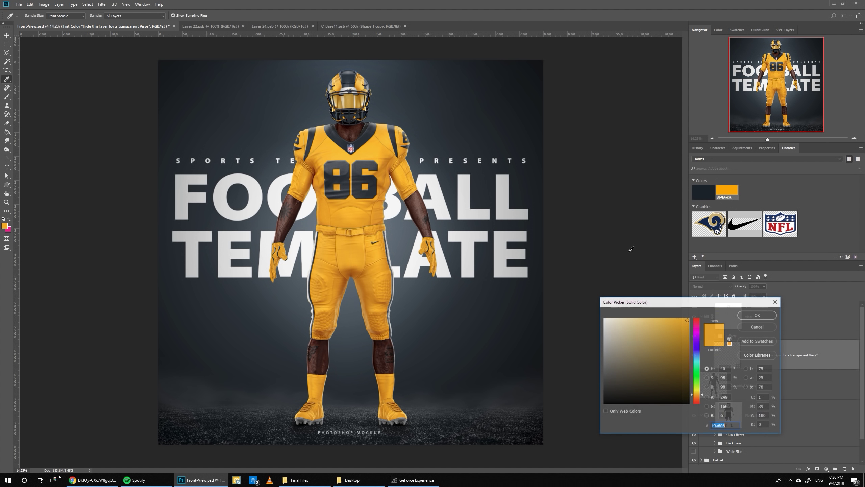
left_click_drag(623, 325, 589, 326)
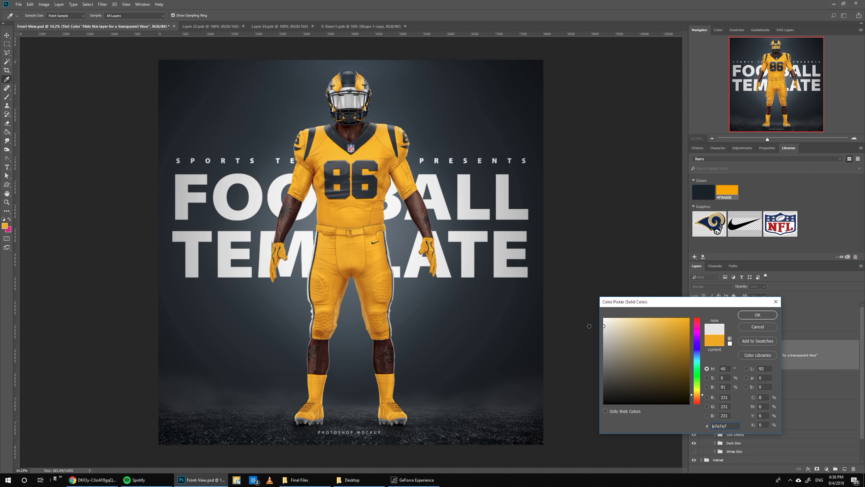
left_click(588, 326)
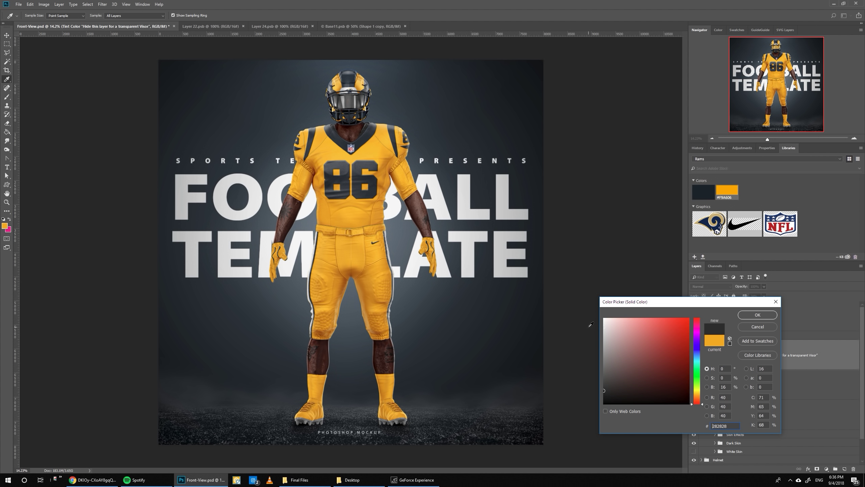
left_click(742, 316)
Apply the navy Rams library color to the visor's Tint Color layer, lower its Fill to 41%, and collapse the Visor group
left_click(703, 192)
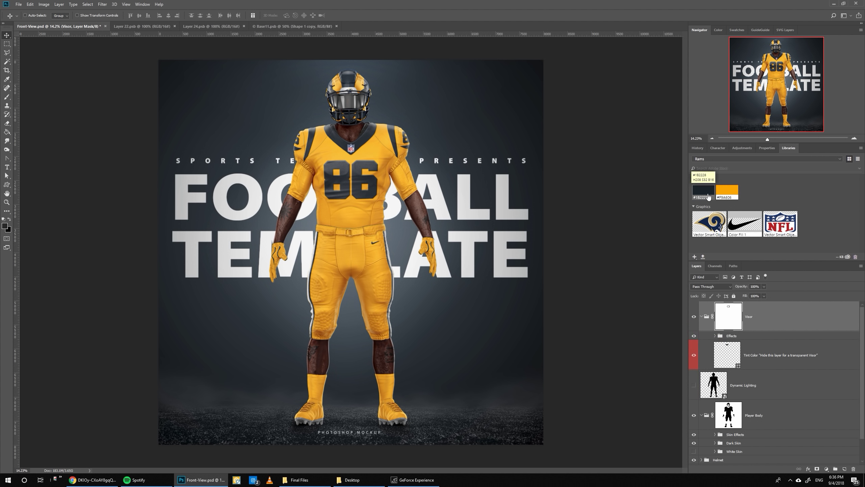
key("alt+bracketleft")
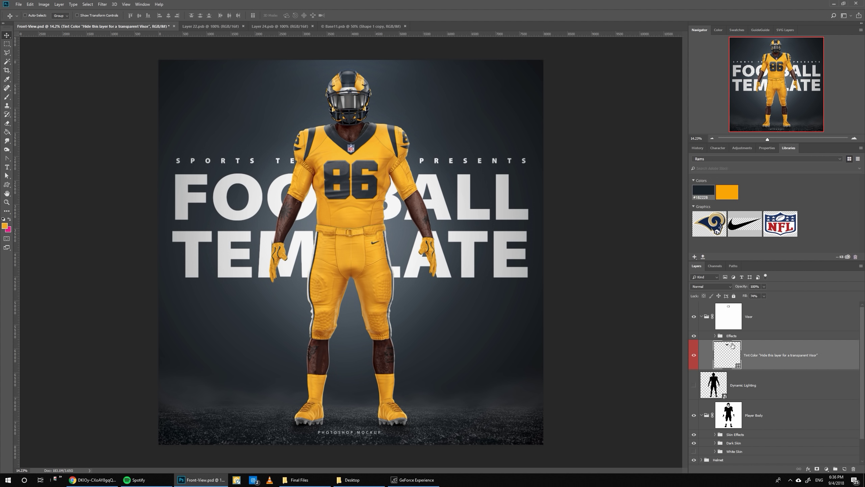
left_click(707, 194)
left_click_drag(770, 302, 754, 302)
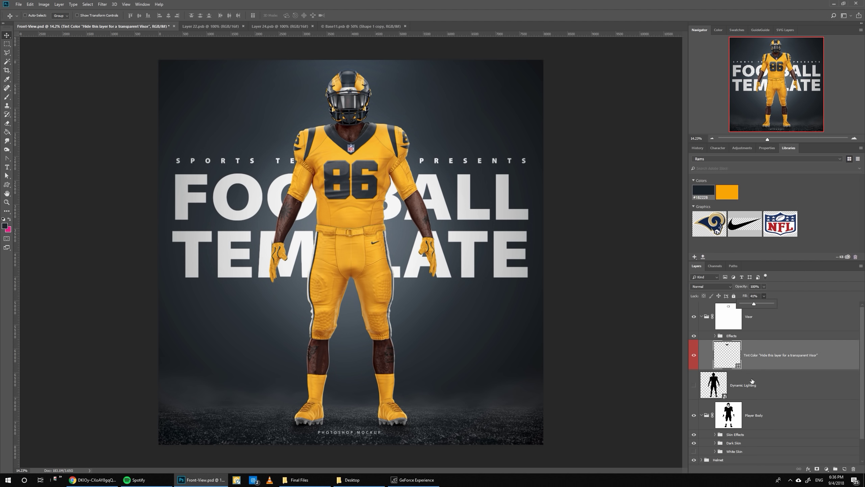
left_click(701, 316)
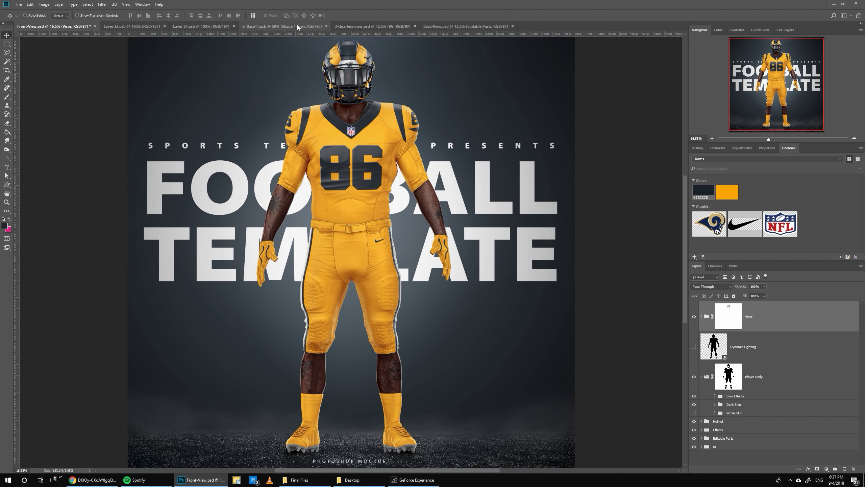
View the 3-Quarters-view and Back-View mockup documents, and return to Front-View
left_click(360, 27)
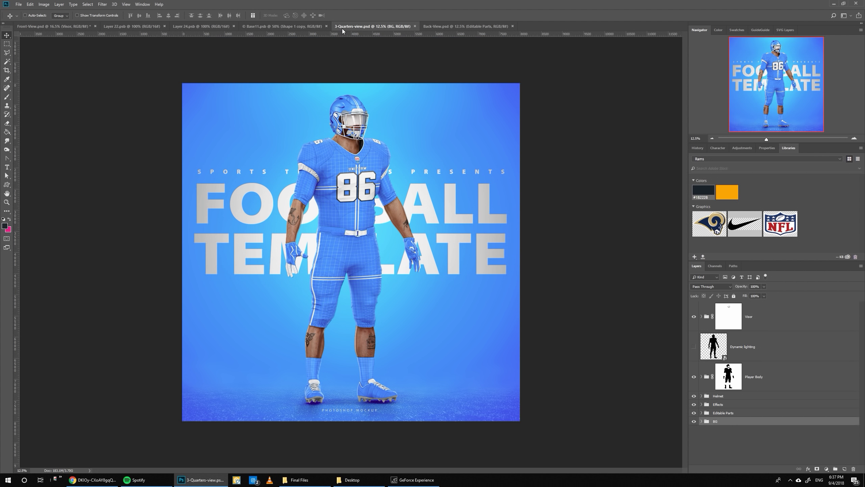
left_click(439, 26)
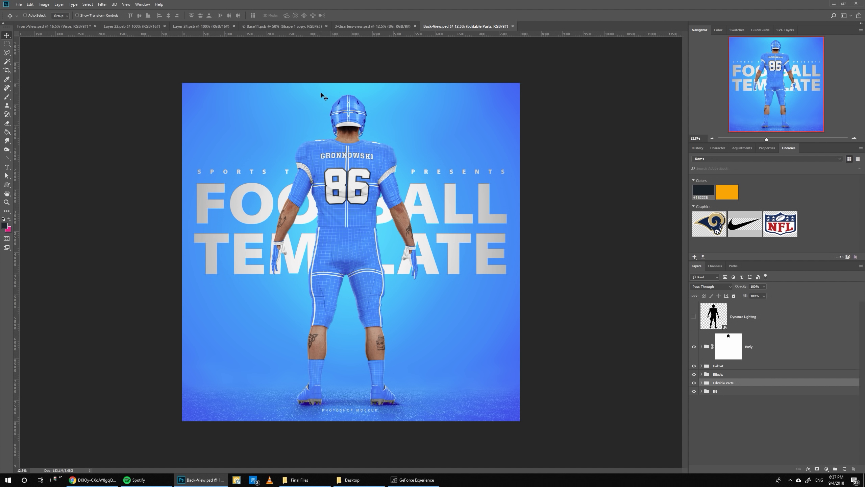
left_click(42, 26)
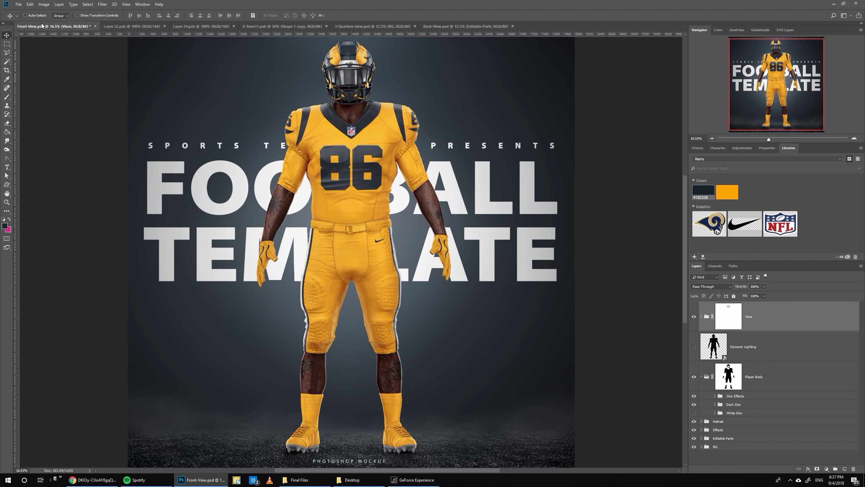
Zoom Front-View to 100% and examine the uniform's belt, jersey number, collar, shoulder and knee details
left_click(126, 4)
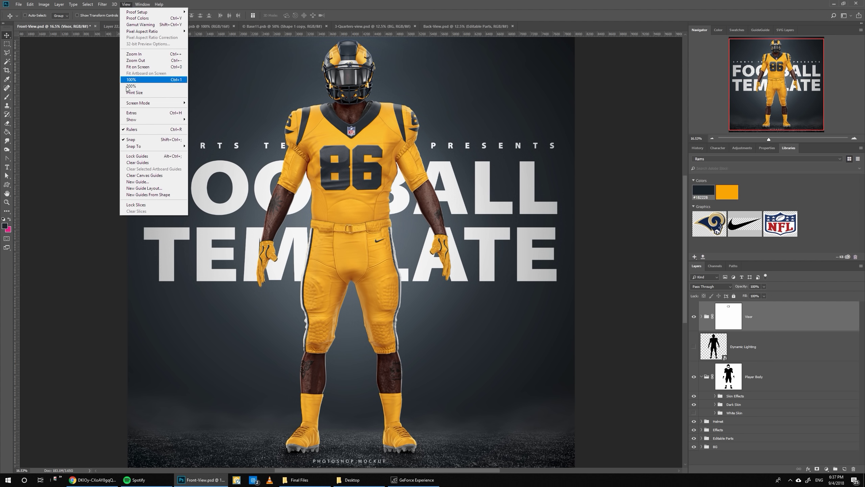
left_click(140, 80)
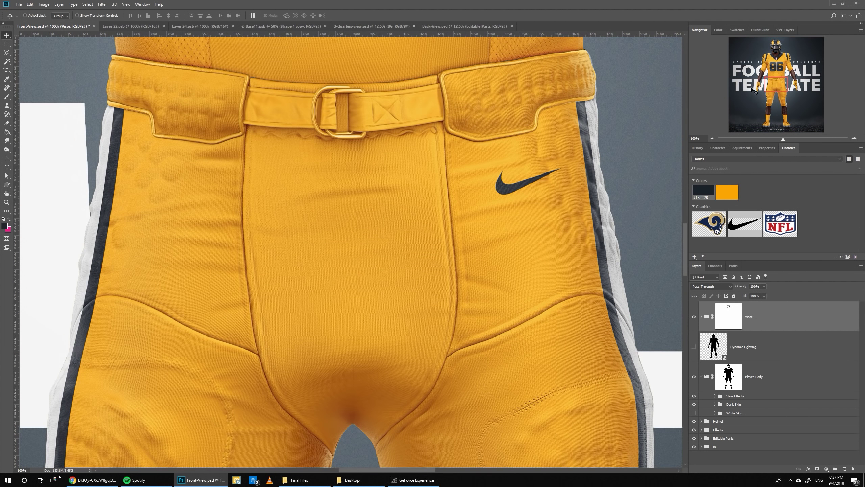
left_click_drag(780, 85, 786, 67)
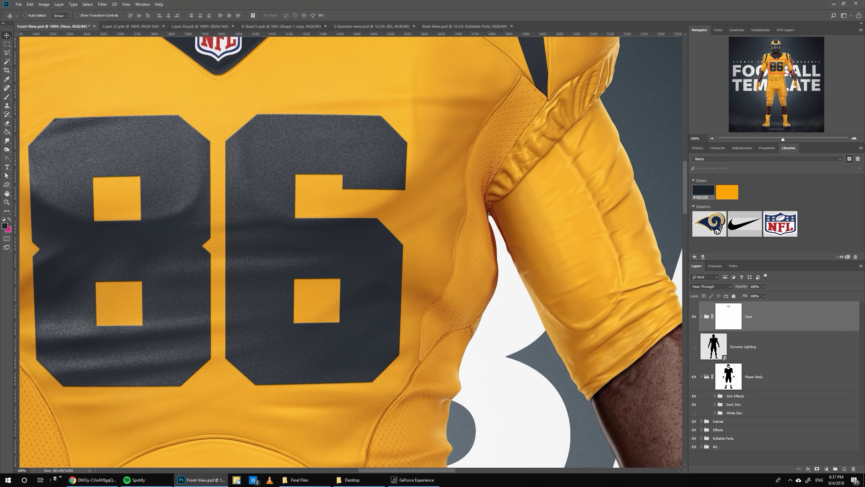
left_click_drag(786, 68, 785, 58)
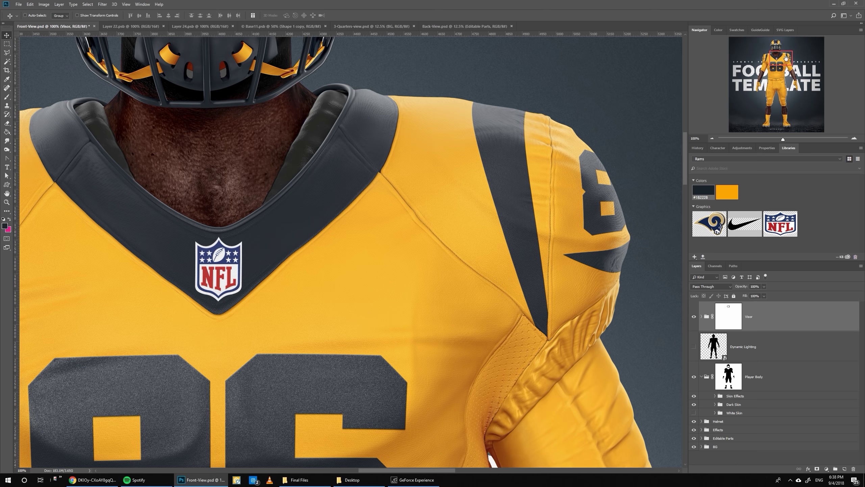
left_click_drag(786, 59, 780, 98)
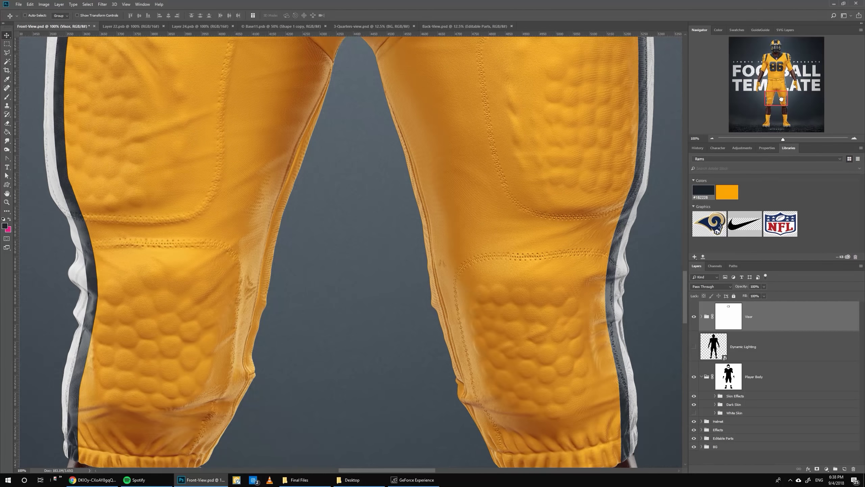